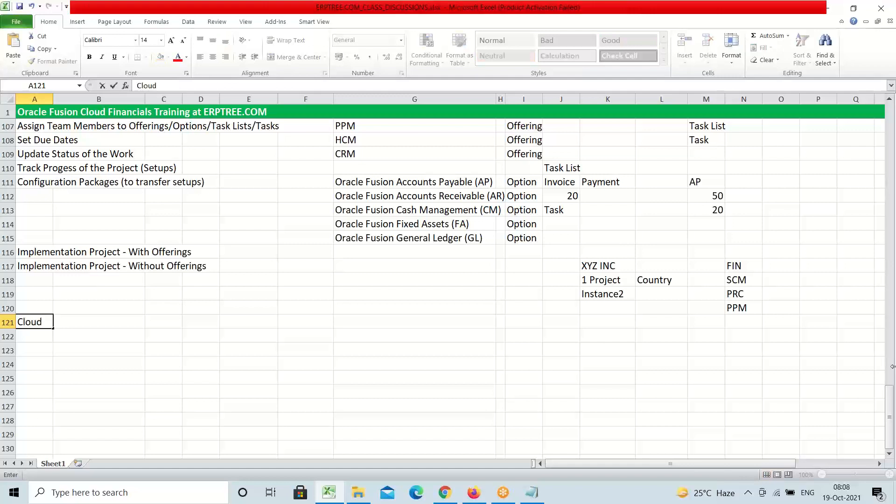
Enter Cloud, User and Project into cells A121, A122 and A123
{"action": "key", "text": "Return"}
{"action": "type", "text": "User"}
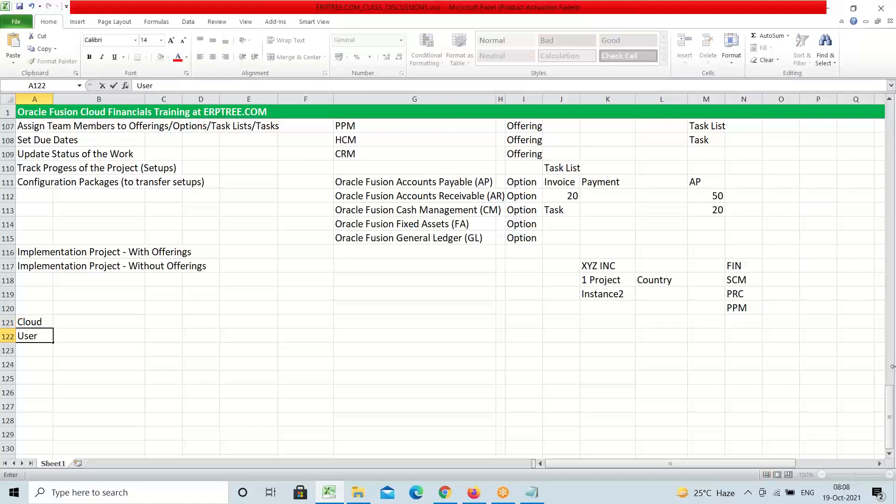
{"action": "key", "text": "Return"}
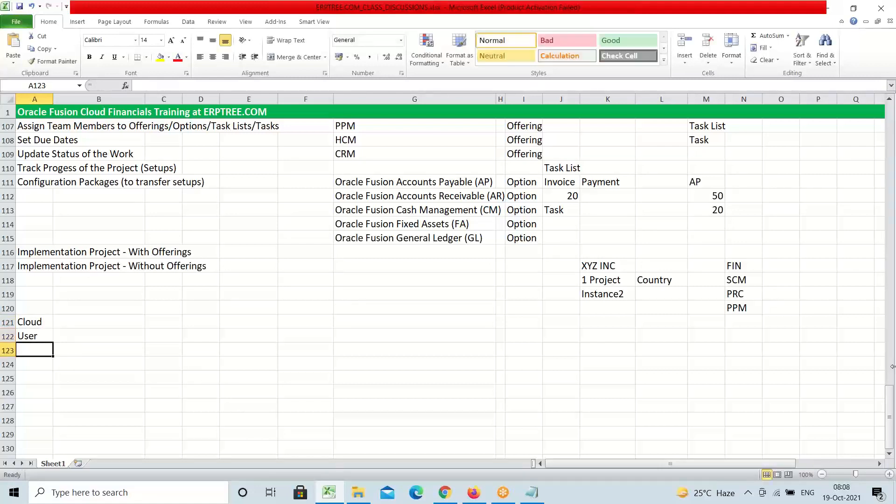
{"action": "type", "text": "Project"}
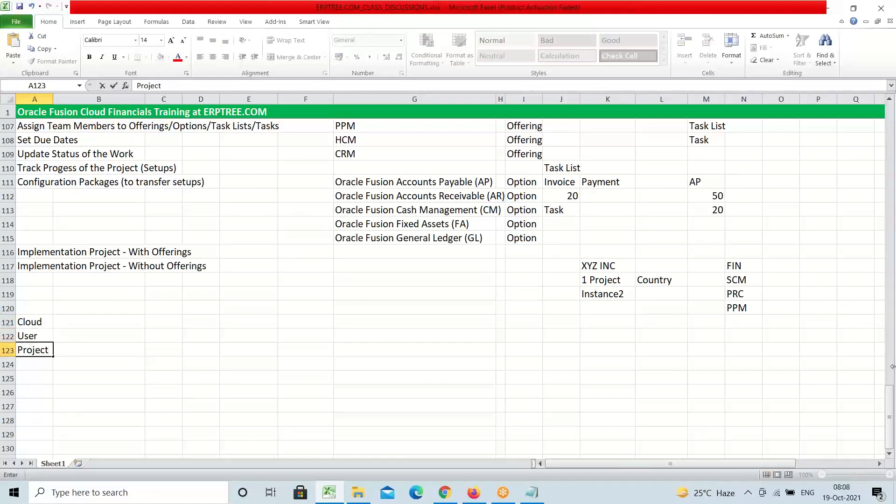
{"action": "key", "text": "ctrl+Return"}
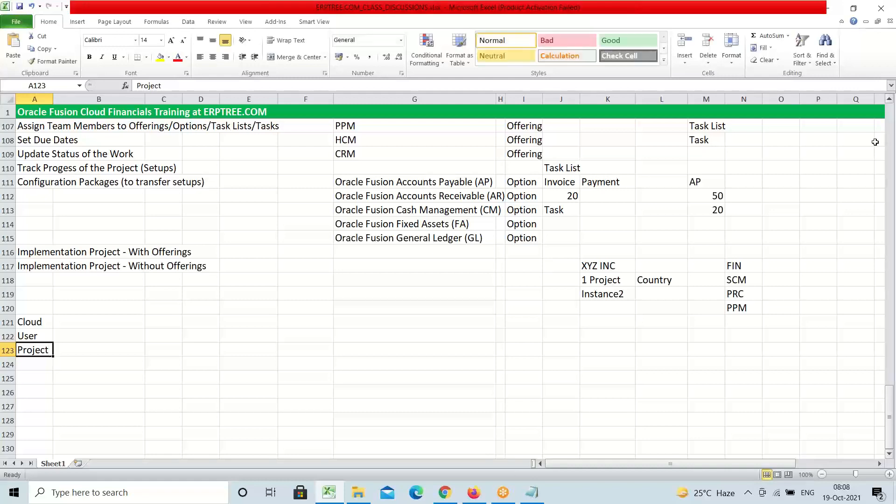
{"action": "left_click", "coordinate": [39, 321]}
{"action": "scroll", "coordinate": [198, 358], "scroll_direction": "down", "scroll_amount": 2}
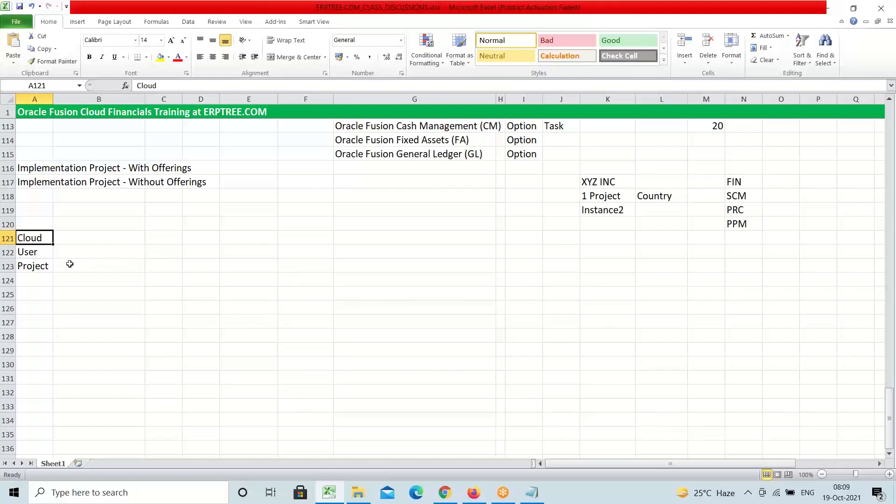
{"action": "left_click", "coordinate": [31, 252]}
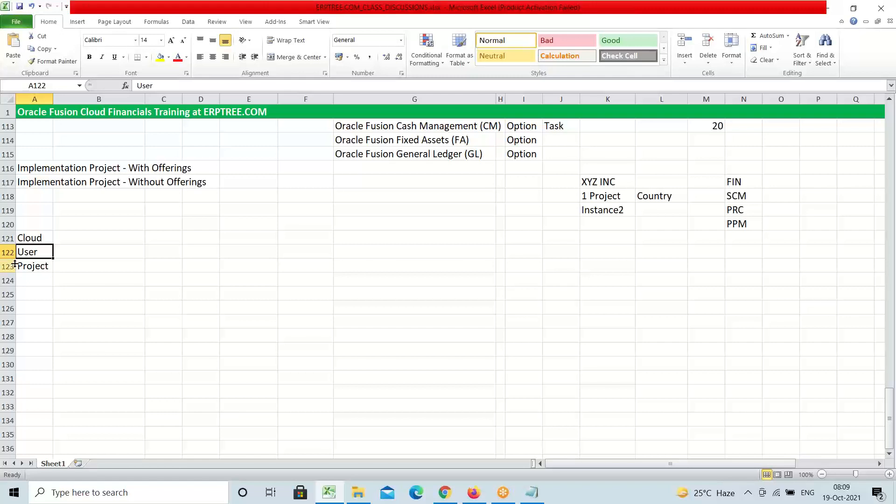
{"action": "left_click", "coordinate": [43, 270]}
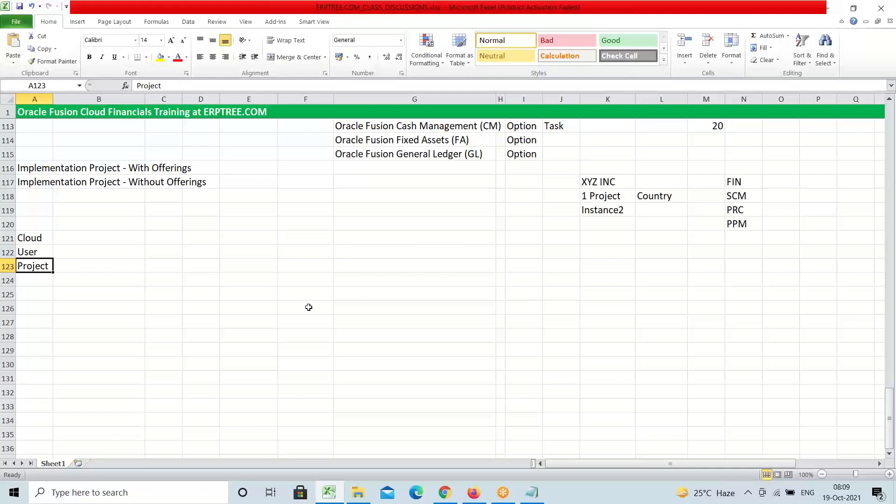
{"action": "left_click", "coordinate": [34, 283]}
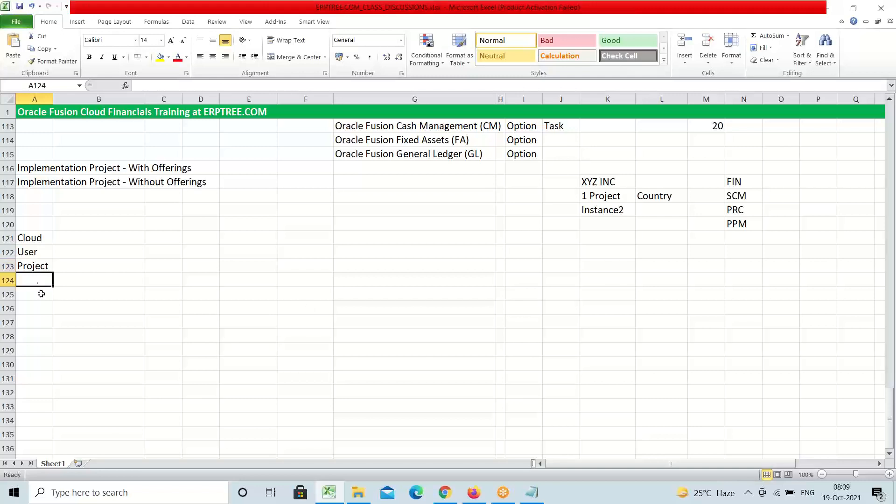
{"action": "scroll", "coordinate": [190, 322], "scroll_direction": "down", "scroll_amount": 2}
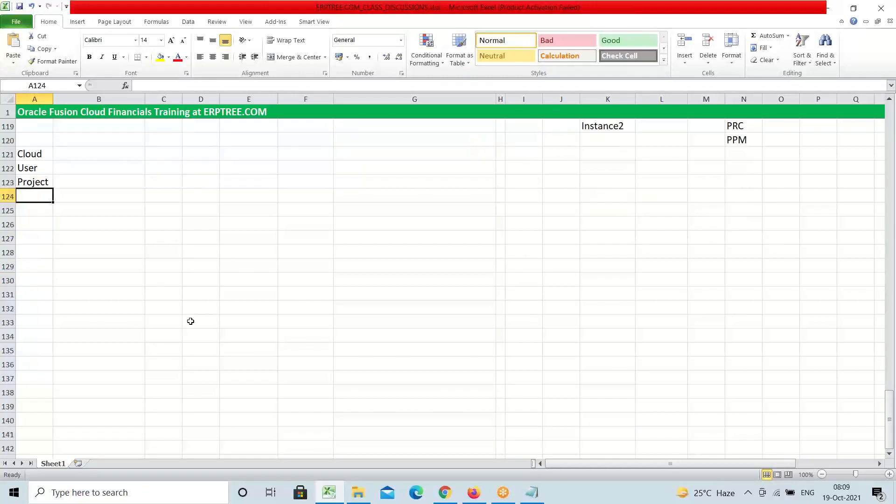
{"action": "left_click", "coordinate": [35, 221]}
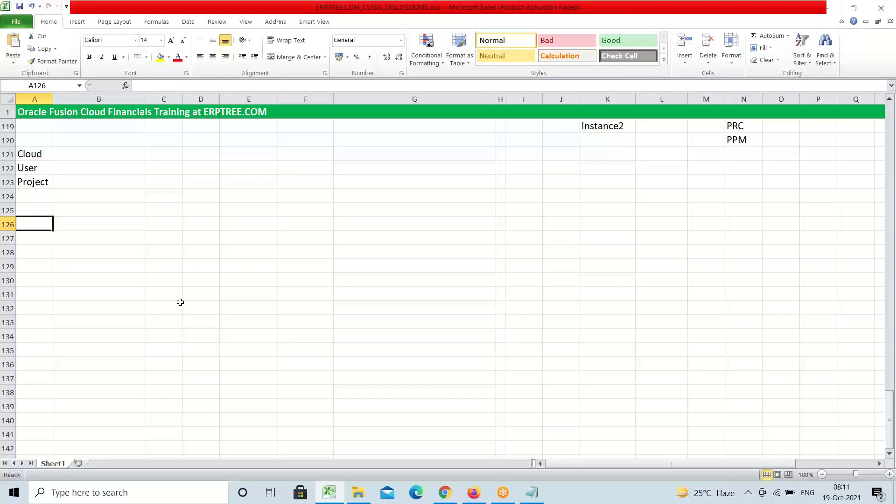
{"action": "left_click", "coordinate": [667, 24]}
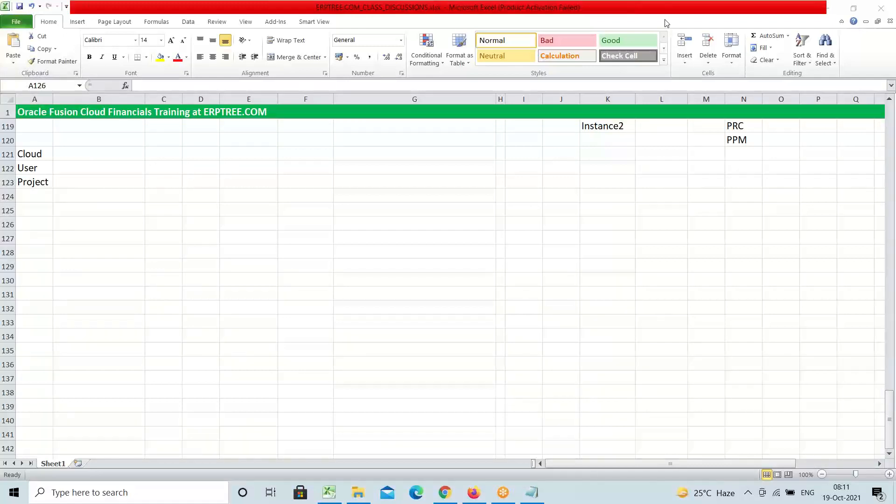
Enter the heading 'Transaction' in cell A125
{"action": "left_click", "coordinate": [38, 197]}
{"action": "key", "text": "BackSpace"}
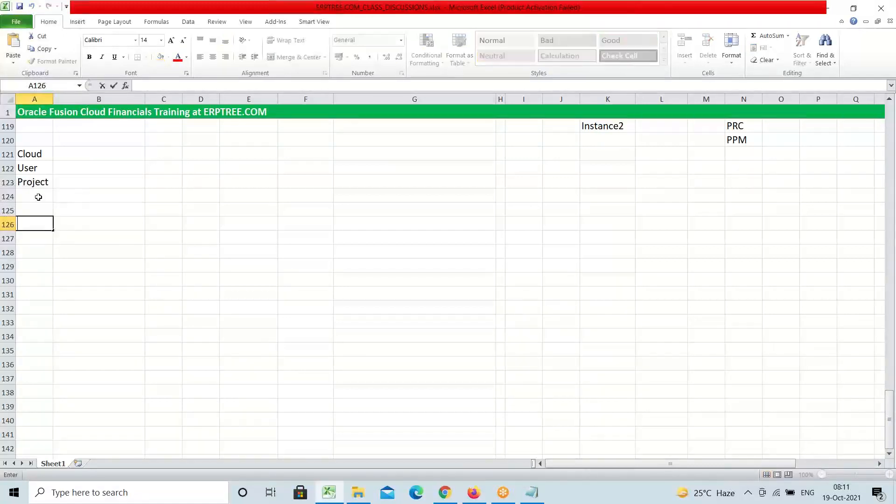
{"action": "left_click", "coordinate": [38, 197]}
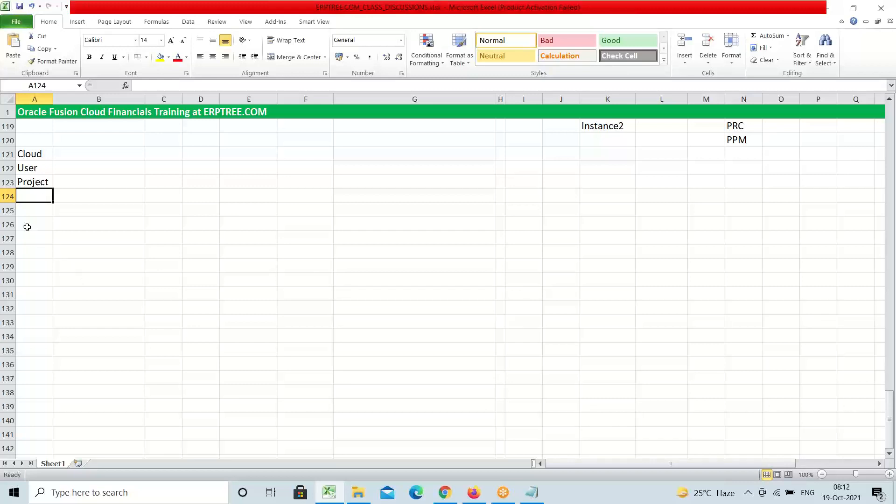
{"action": "left_click", "coordinate": [48, 221]}
{"action": "left_click", "coordinate": [40, 211]}
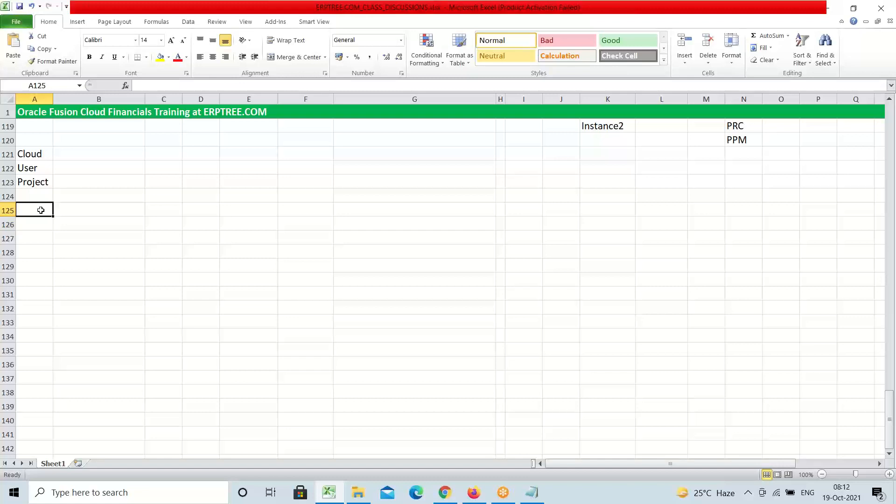
{"action": "type", "text": "Transacti"}
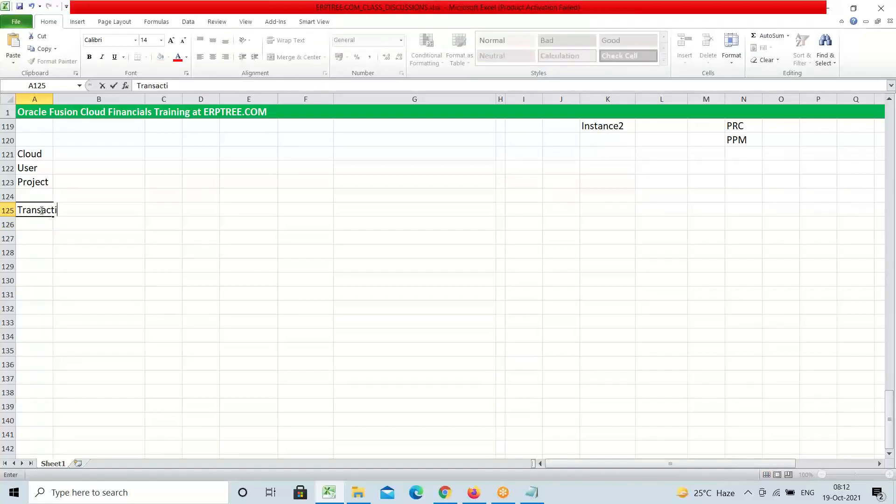
{"action": "type", "text": "on"}
Fill the whole of row 125 yellow
{"action": "left_click", "coordinate": [10, 212]}
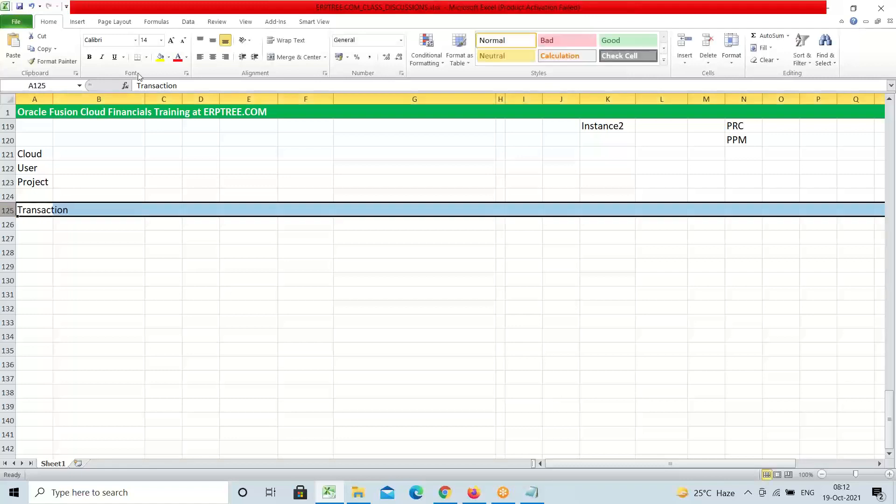
{"action": "left_click", "coordinate": [161, 58]}
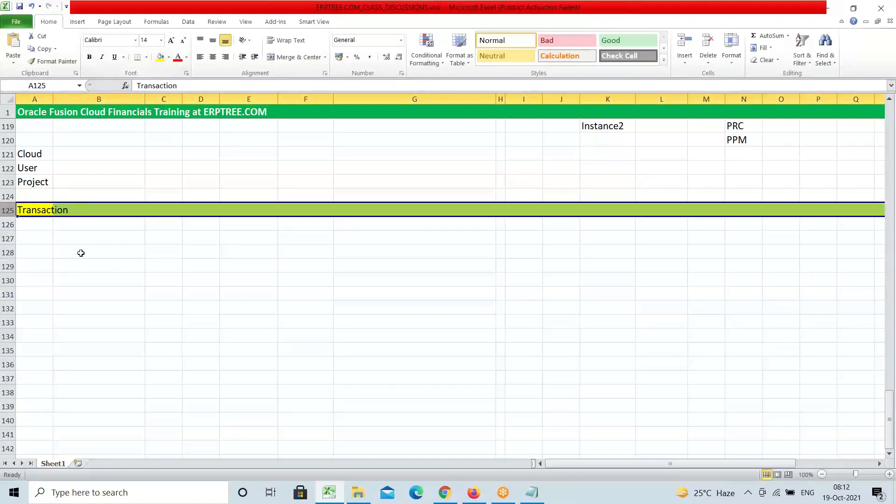
{"action": "left_click", "coordinate": [27, 237]}
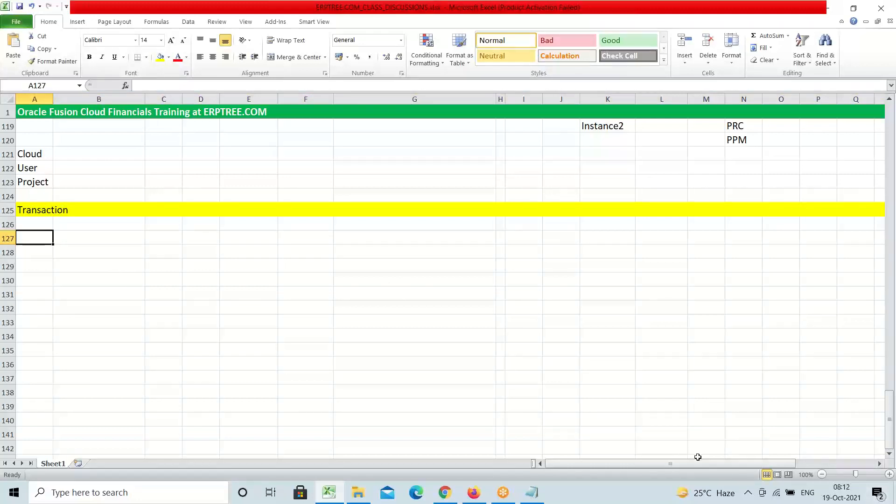
Type 'Date' into cell A127 and commit it with Tab
{"action": "type", "text": "Date"}
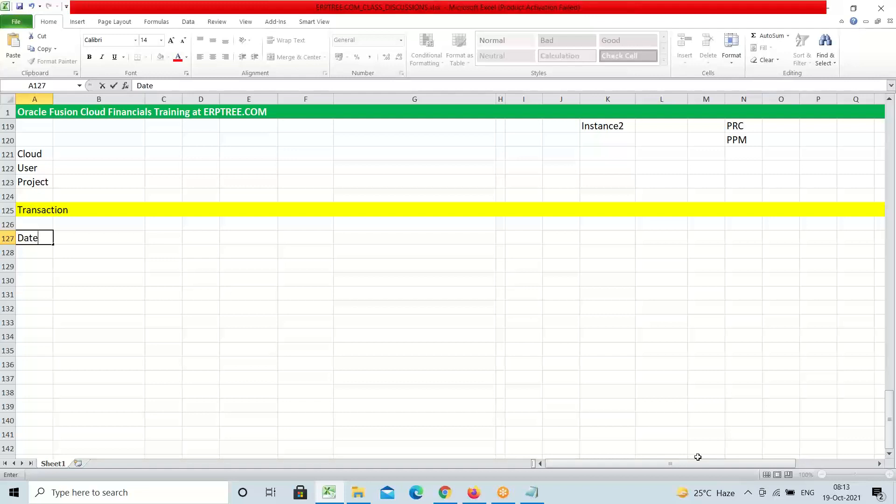
{"action": "key", "text": "Tab"}
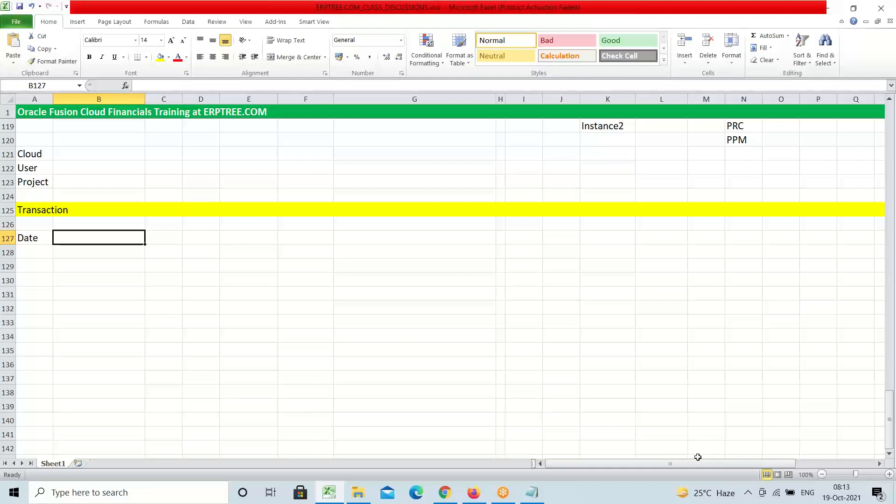
Add the column headings Description in C127 and Amount in F127
{"action": "key", "text": "Right"}
{"action": "type", "text": "De"}
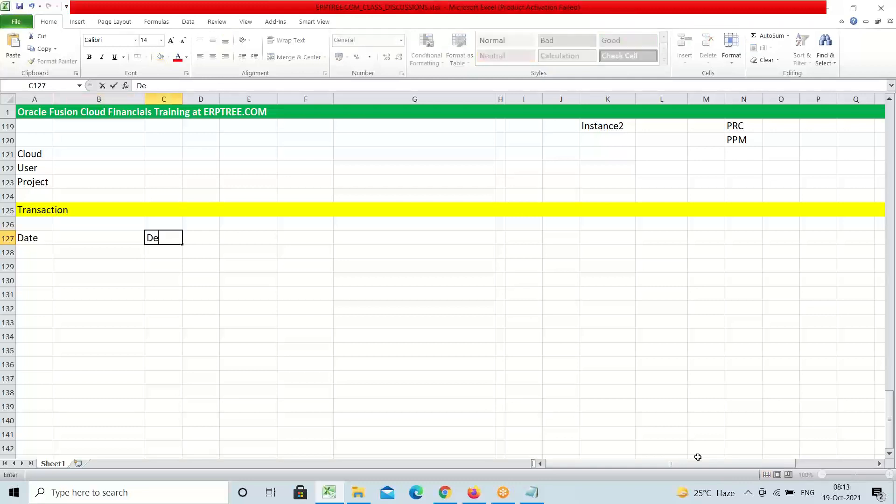
{"action": "type", "text": "scription"}
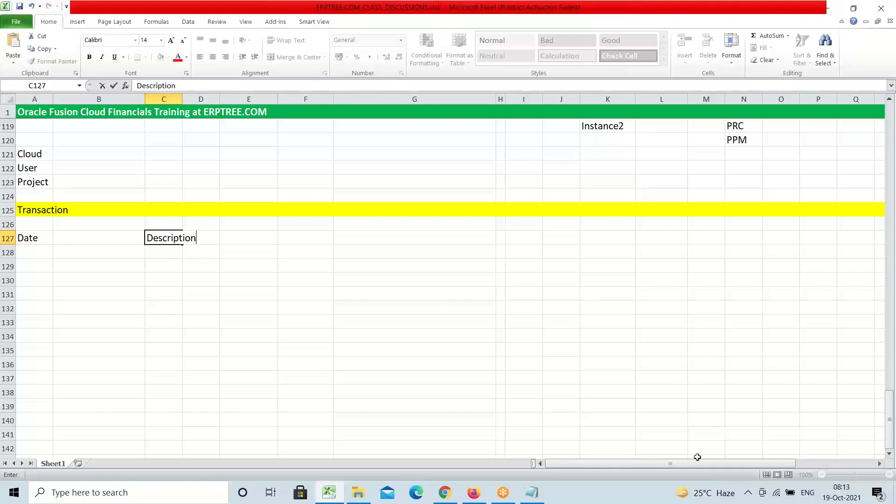
{"action": "key", "text": "Tab"}
{"action": "key", "text": "Tab"}
{"action": "key", "text": "Tab"}
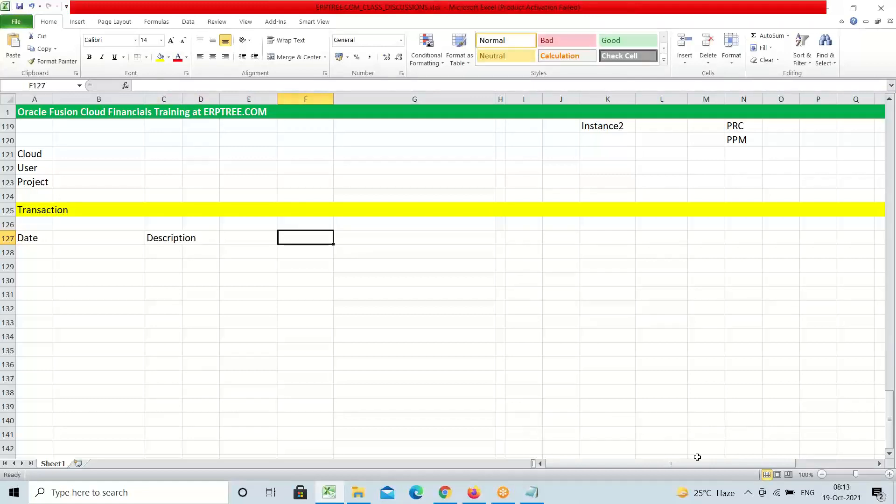
{"action": "type", "text": "Amount"}
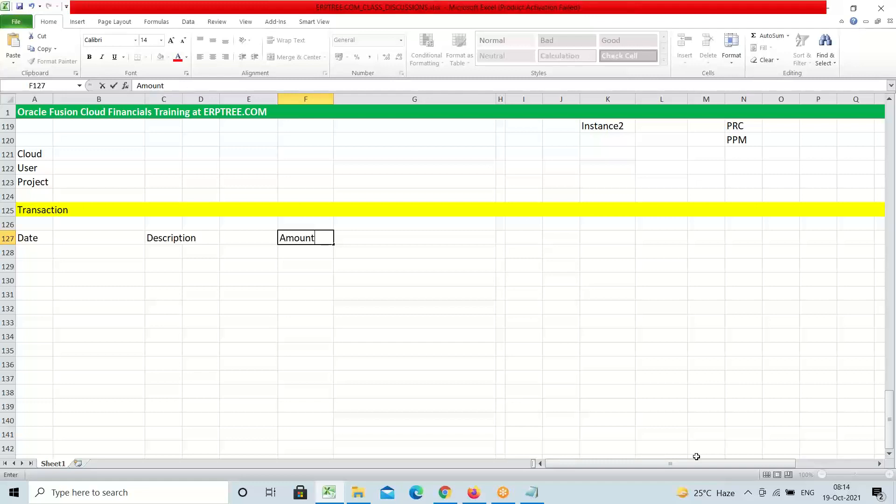
{"action": "left_click", "coordinate": [34, 240]}
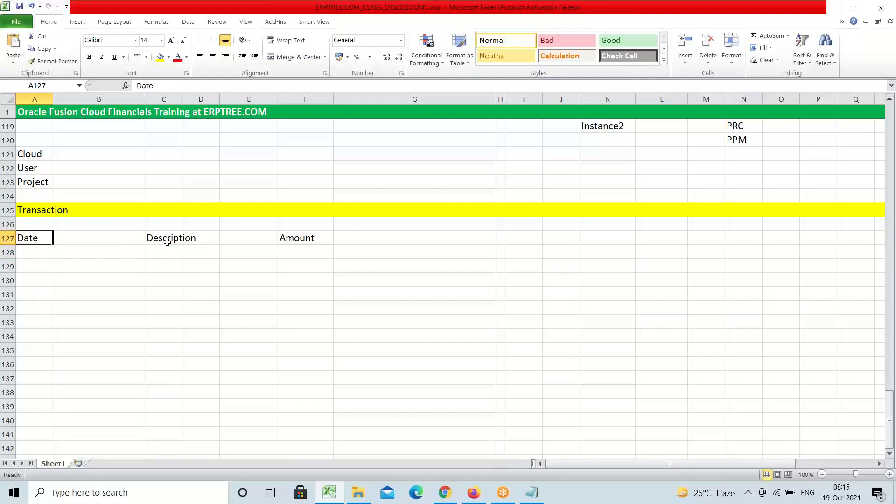
{"action": "left_click", "coordinate": [165, 240]}
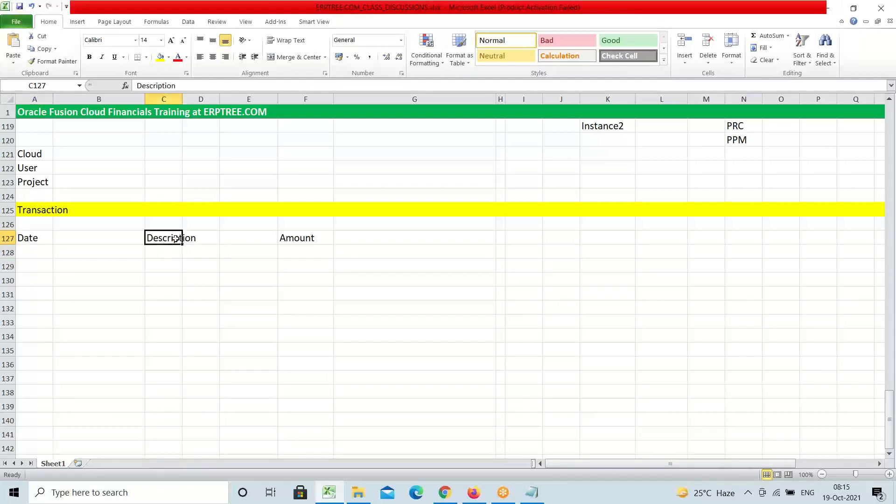
{"action": "left_click", "coordinate": [292, 243]}
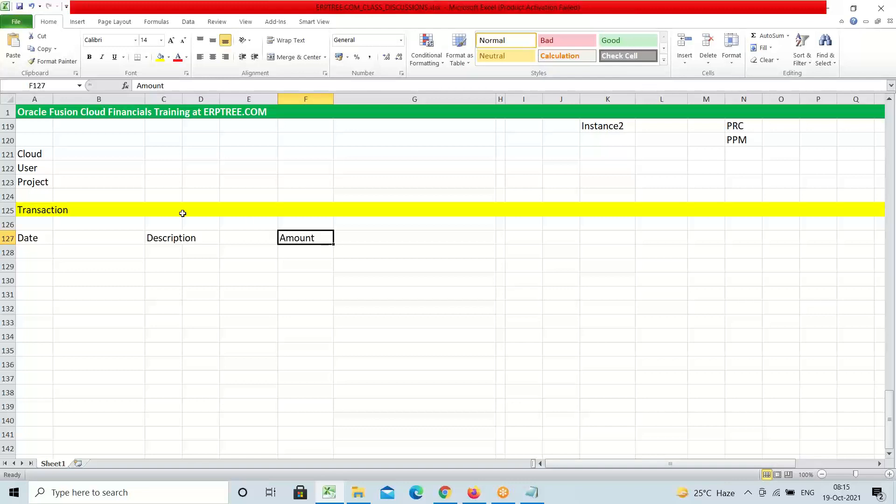
{"action": "left_click", "coordinate": [36, 237]}
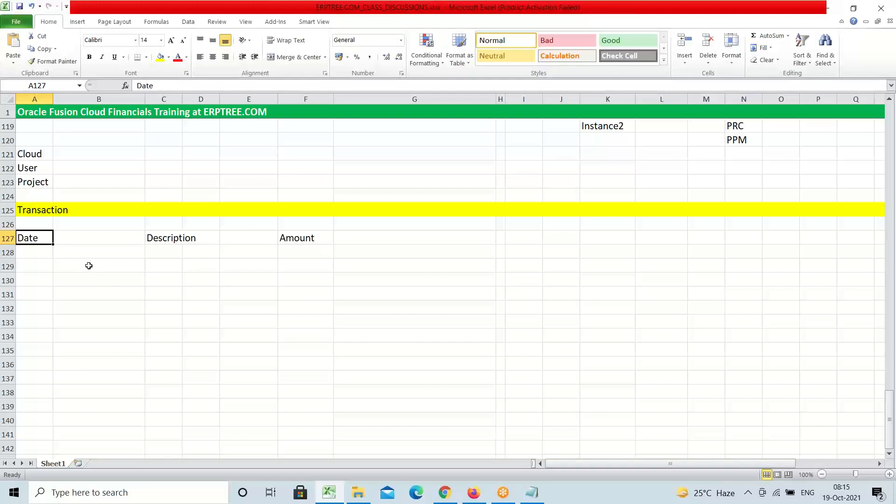
Enter 'Calendar/Accounting Calendar' in cell A130 and keep it selected
{"action": "scroll", "coordinate": [89, 264], "scroll_direction": "down", "scroll_amount": 1}
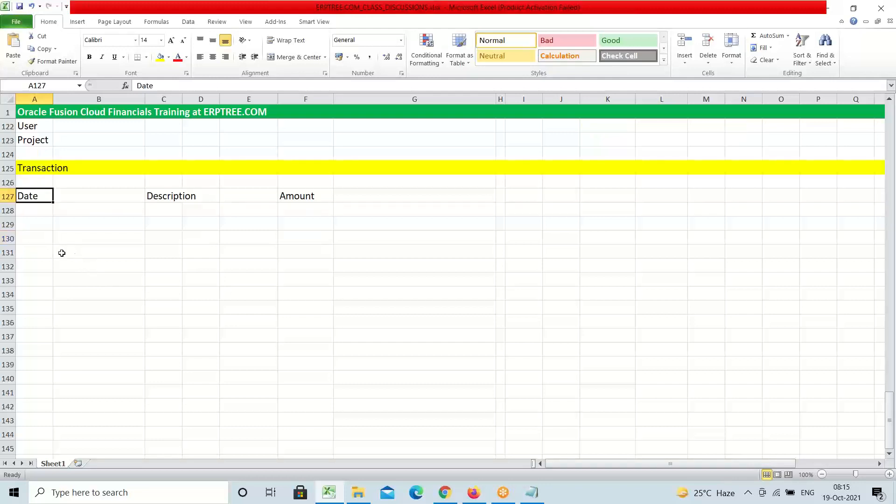
{"action": "left_click", "coordinate": [39, 237]}
{"action": "type", "text": "C"}
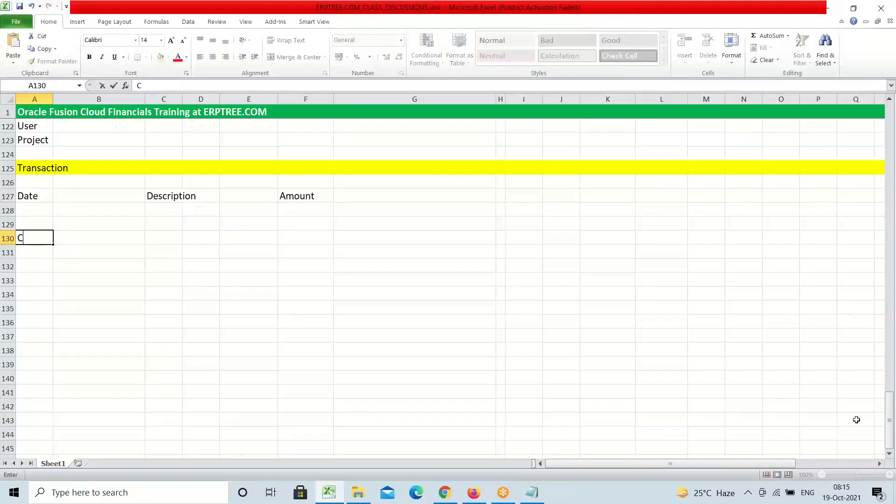
{"action": "type", "text": "alendar"}
{"action": "type", "text": "/"}
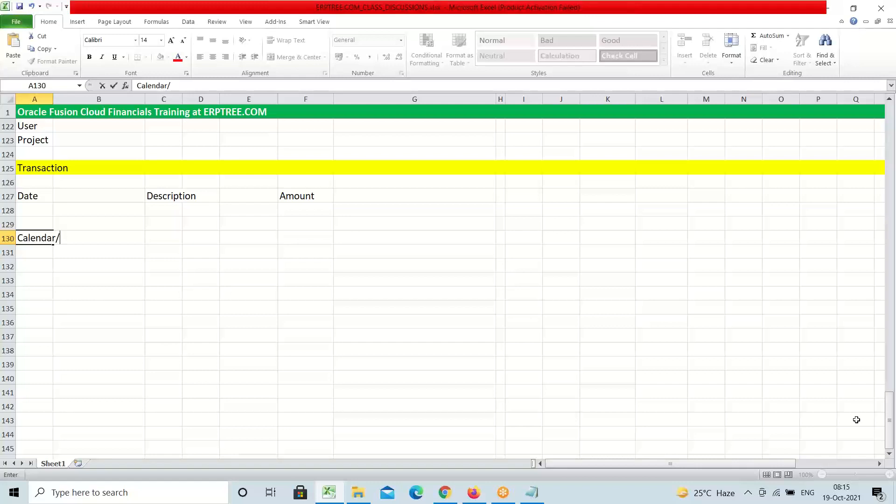
{"action": "type", "text": "Accounting"}
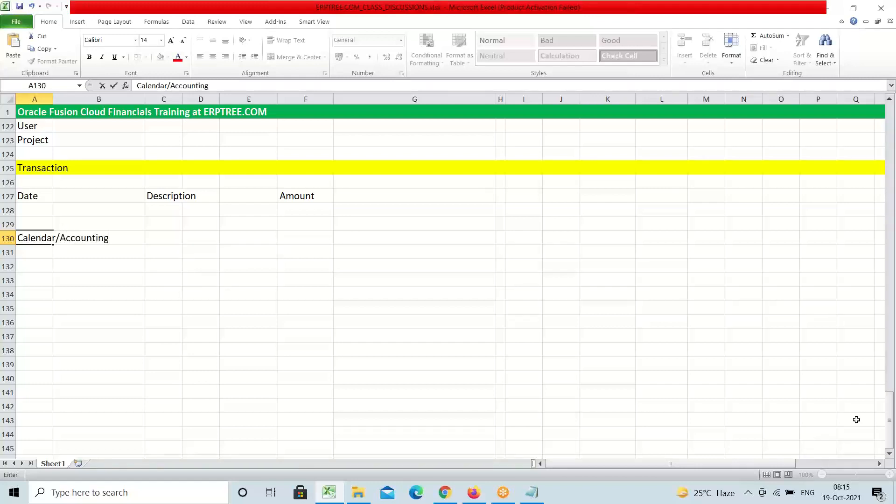
{"action": "type", "text": " Calendar"}
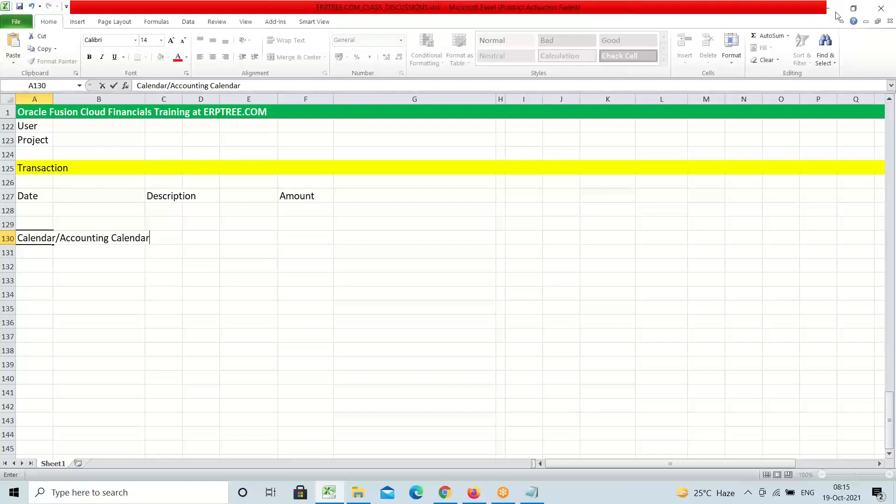
{"action": "left_click", "coordinate": [747, 129]}
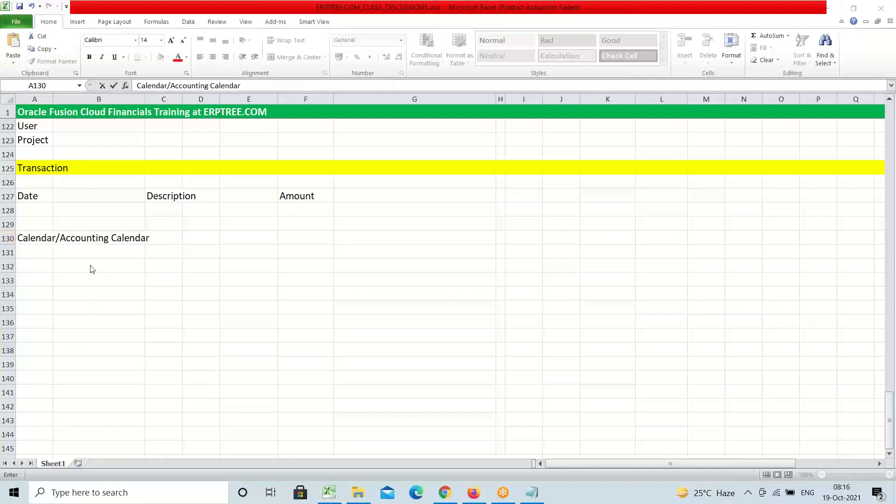
{"action": "left_click", "coordinate": [52, 239]}
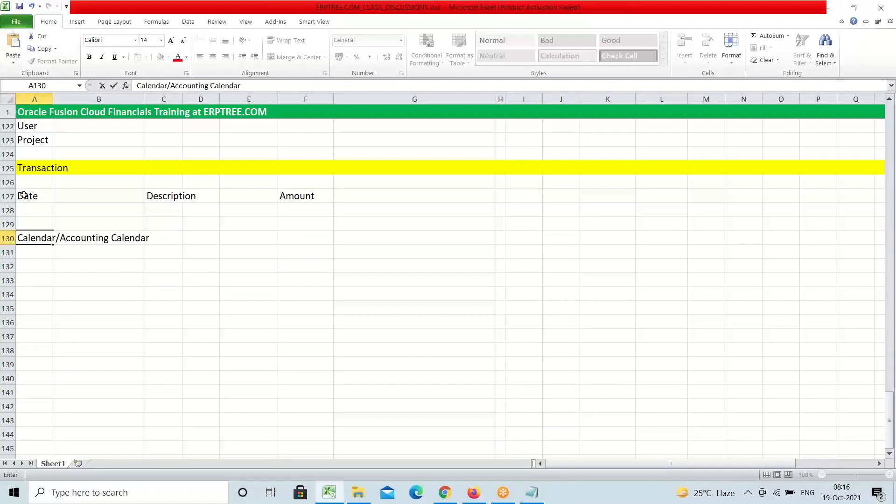
{"action": "left_click", "coordinate": [23, 195]}
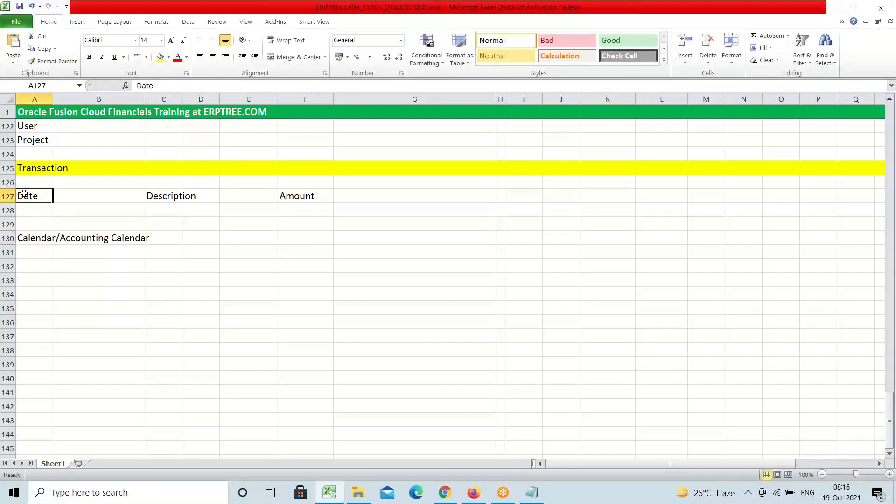
{"action": "left_click", "coordinate": [39, 235]}
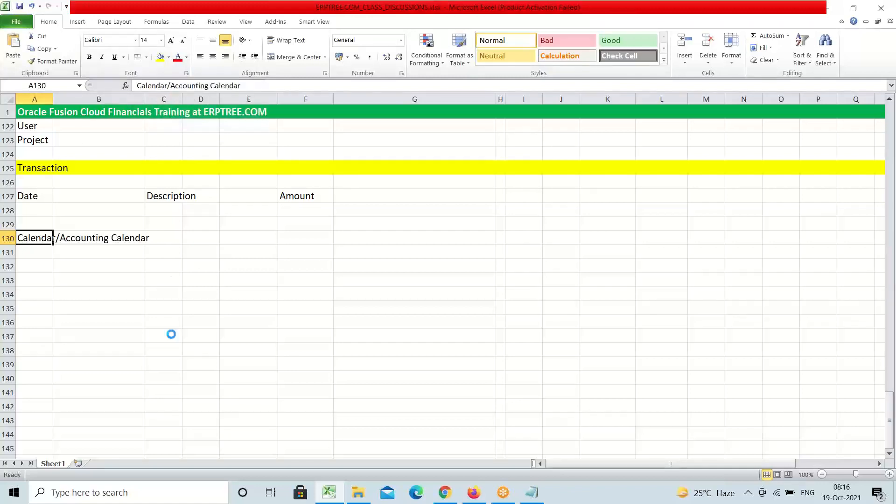
Format the A130 label bold with red font colour
{"action": "key", "text": "ctrl+b"}
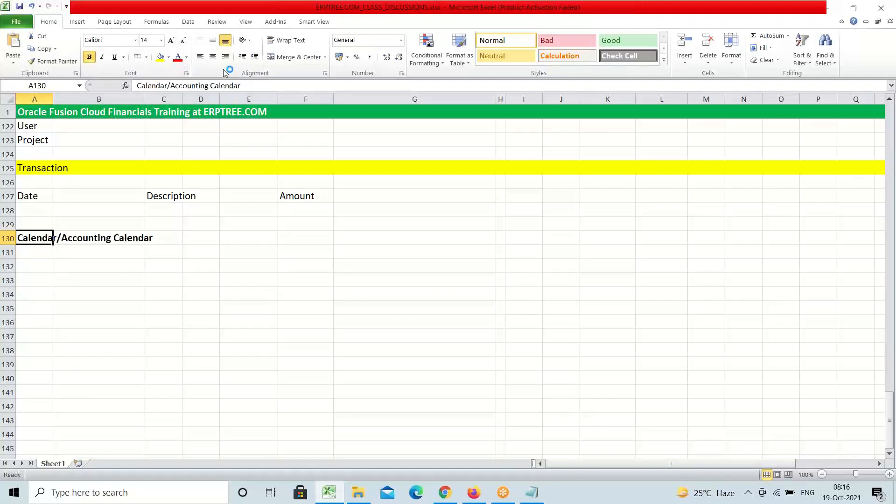
{"action": "left_click", "coordinate": [178, 57]}
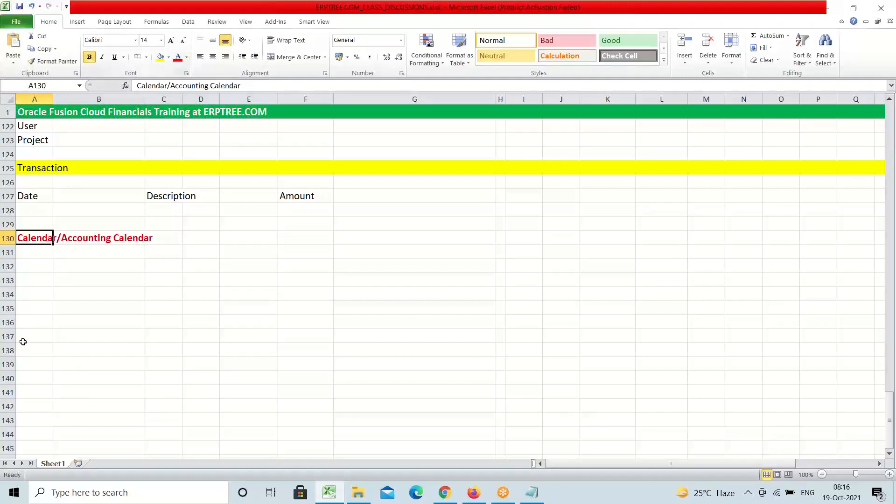
{"action": "left_click", "coordinate": [41, 254]}
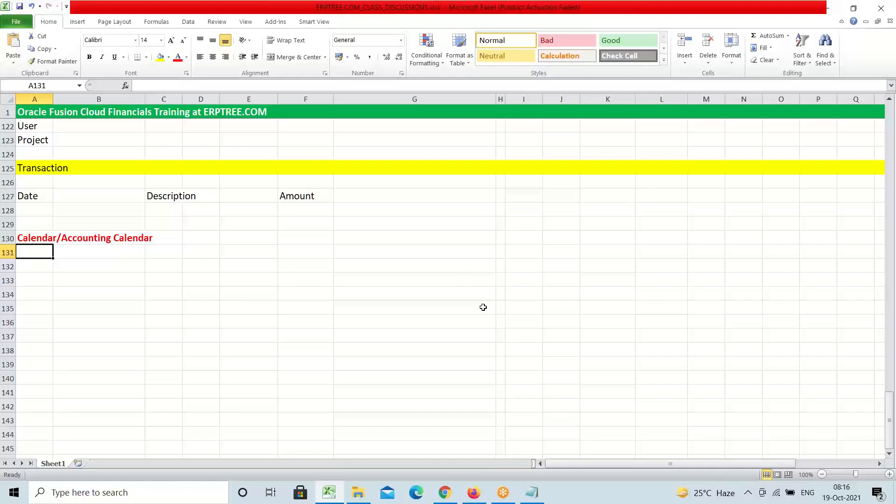
{"action": "type", "text": "F"}
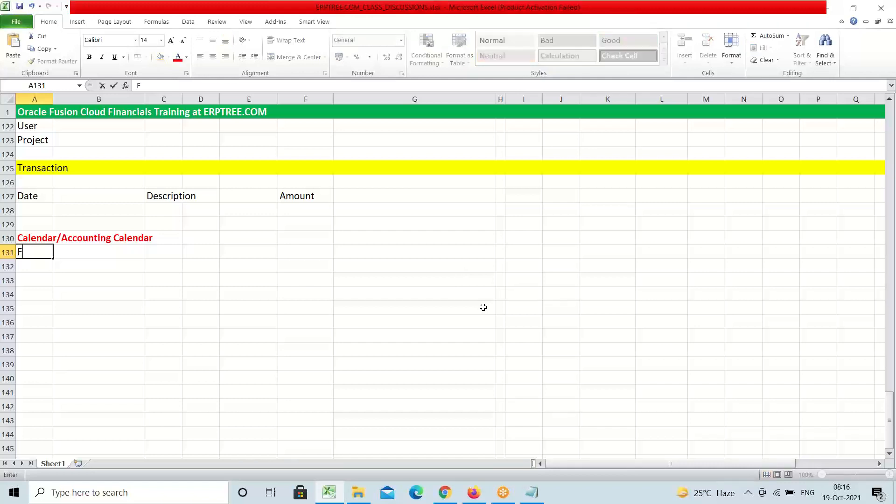
{"action": "type", "text": "iscal Year Calendar"}
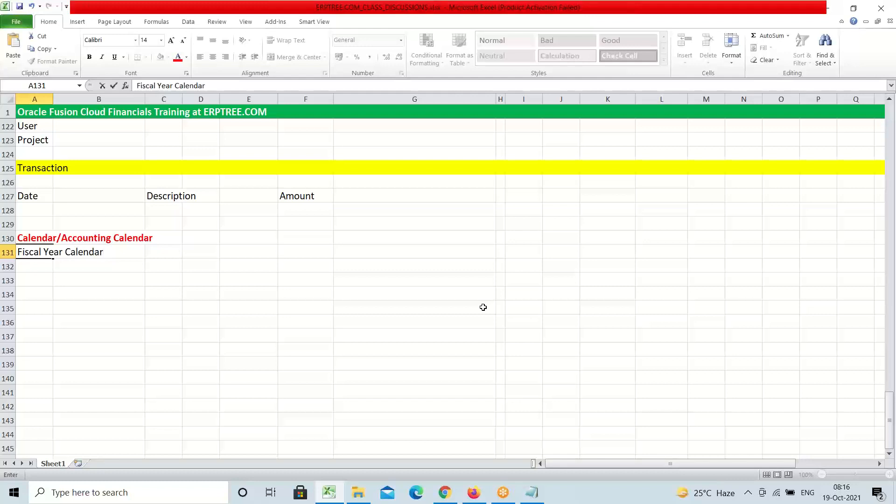
{"action": "key", "text": "Return"}
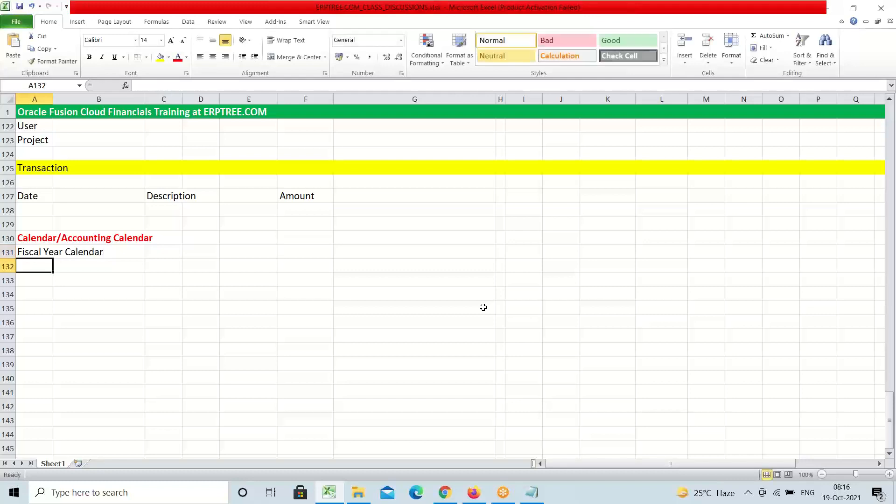
{"action": "type", "text": "Ca"}
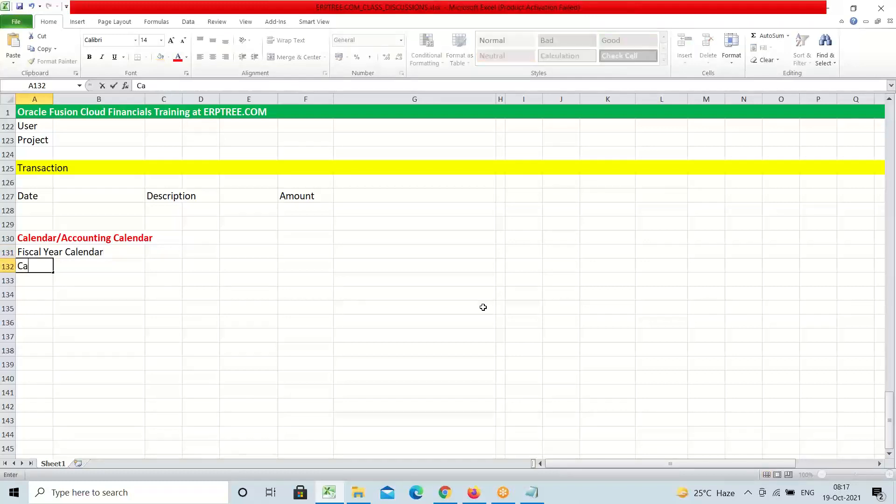
{"action": "type", "text": "lendar"}
{"action": "left_click", "coordinate": [49, 283]}
{"action": "left_click", "coordinate": [37, 256]}
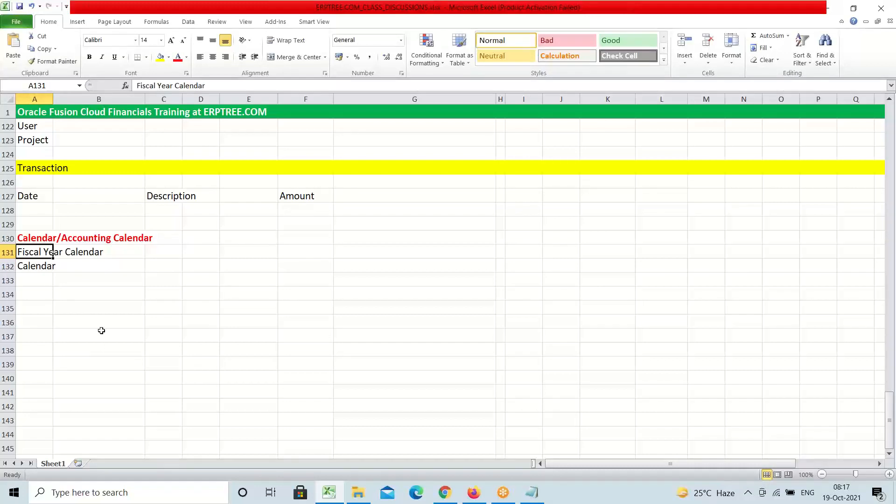
{"action": "left_click", "coordinate": [37, 269]}
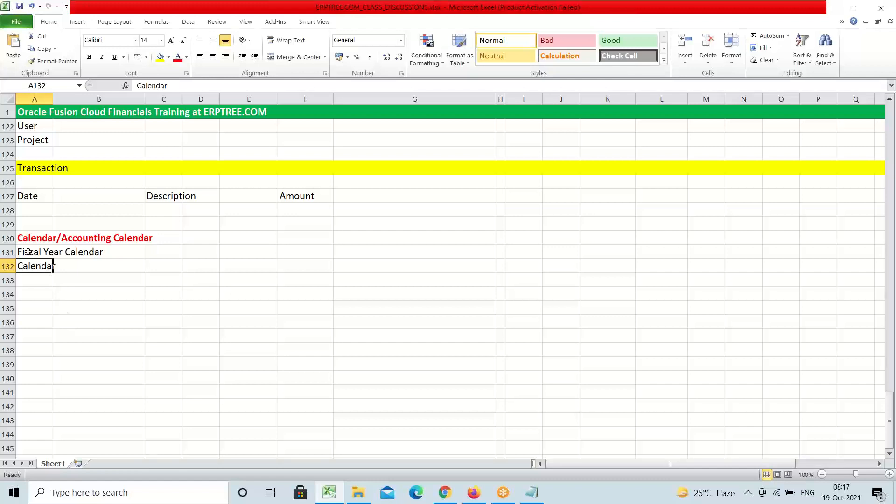
{"action": "left_click_drag", "start_coordinate": [28, 252], "coordinate": [30, 261]}
{"action": "key", "text": "Delete"}
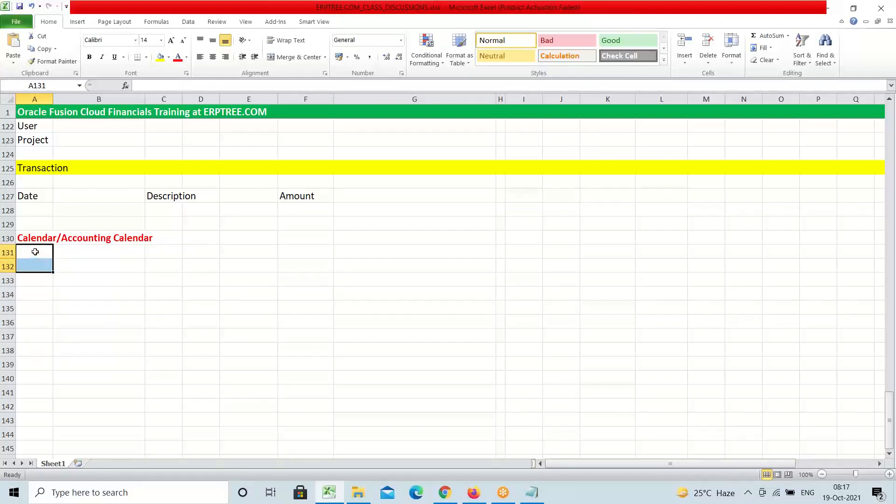
Type 'Financial Year' into cell A131
{"action": "left_click", "coordinate": [35, 252]}
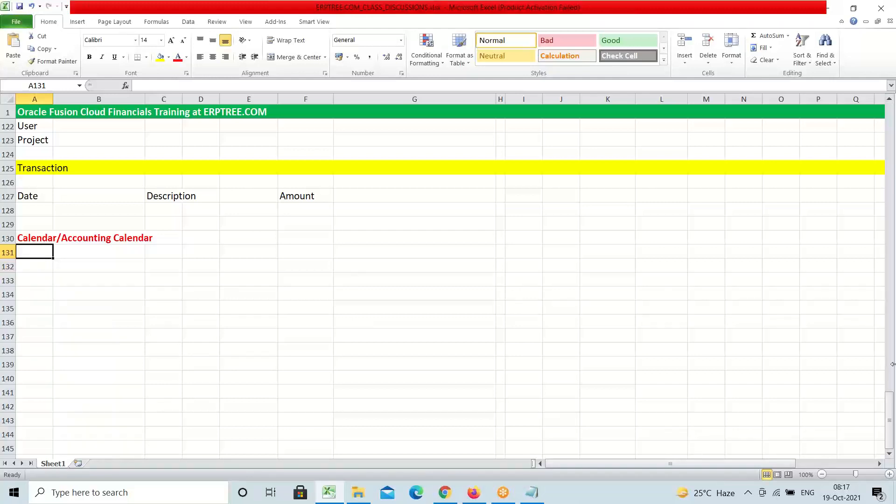
{"action": "type", "text": "Financial"}
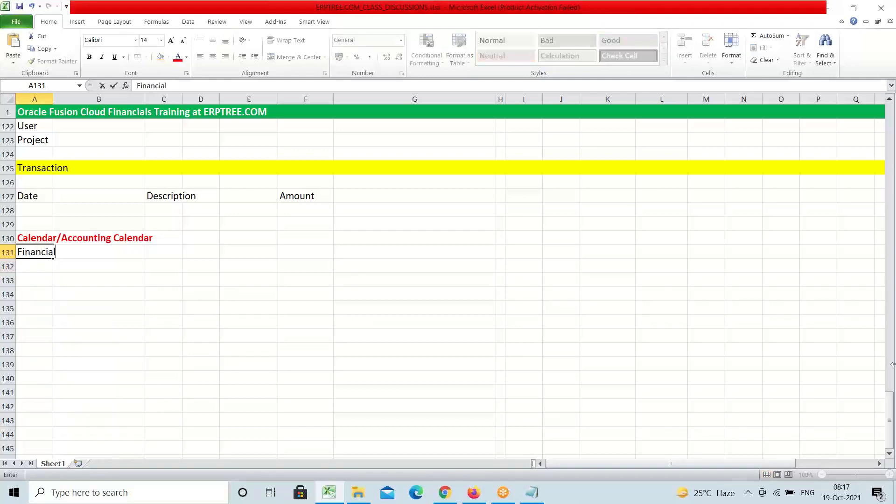
{"action": "type", "text": " Year"}
{"action": "key", "text": "Tab"}
{"action": "key", "text": "Tab"}
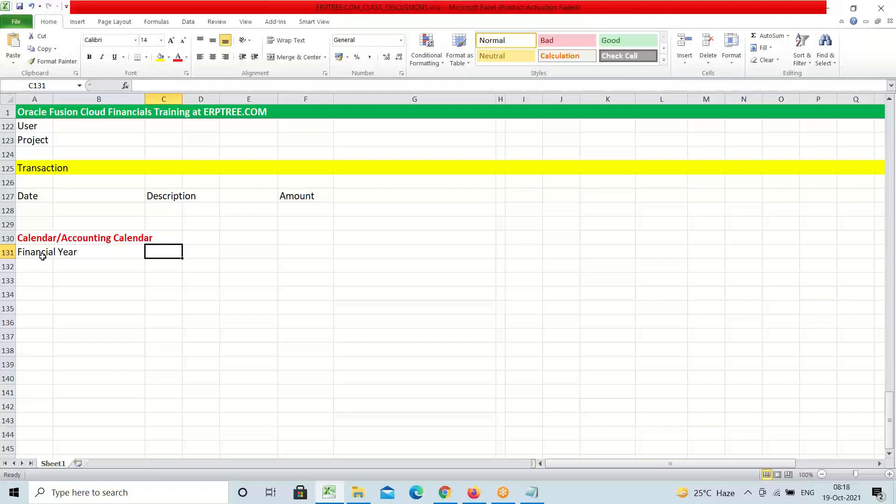
Enter the dates APR20 in D131 and mar2 in E131
{"action": "key", "text": "Right"}
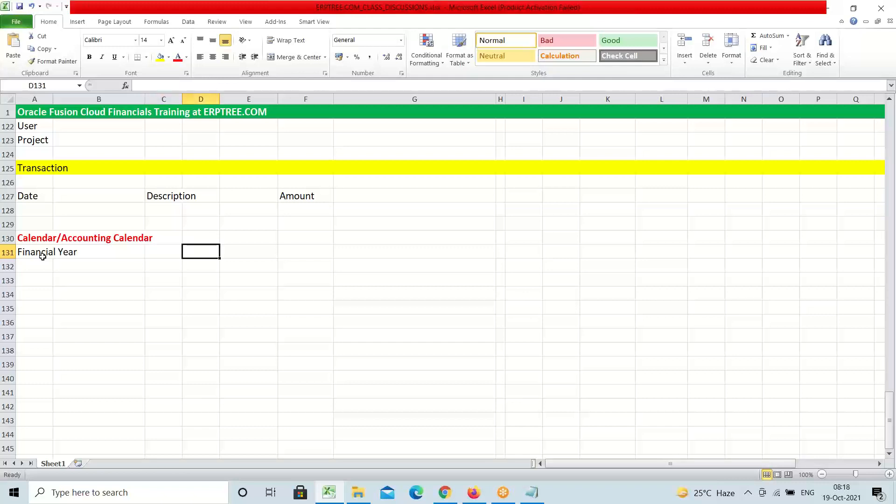
{"action": "type", "text": "APR"}
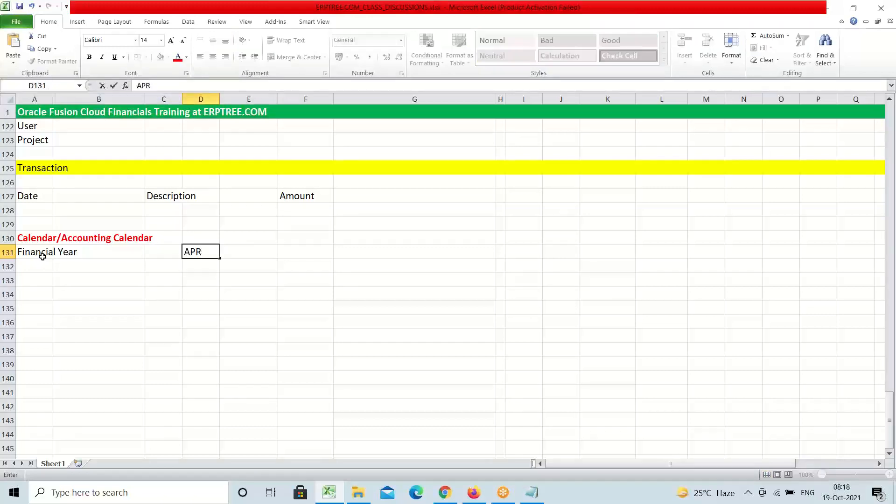
{"action": "type", "text": "20"}
{"action": "key", "text": "Tab"}
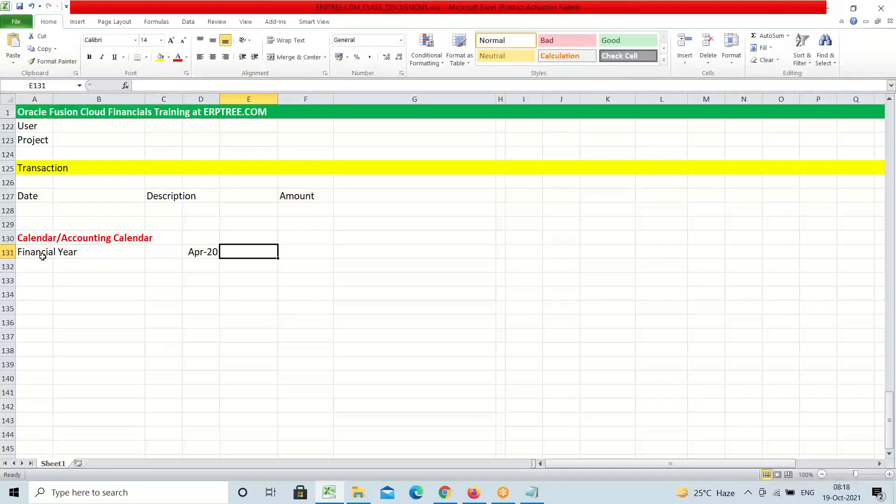
{"action": "type", "text": "mar"}
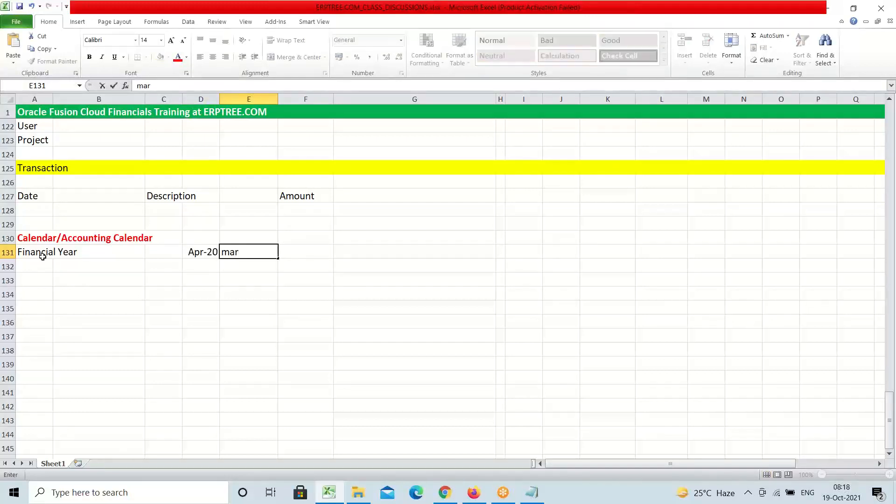
{"action": "type", "text": "2"}
{"action": "left_click", "coordinate": [217, 253]}
Correct the dates to Apr-21 and Mar-22, then select D131:E131
{"action": "double_click", "coordinate": [218, 252]}
{"action": "key", "text": "BackSpace"}
{"action": "type", "text": "1-04"}
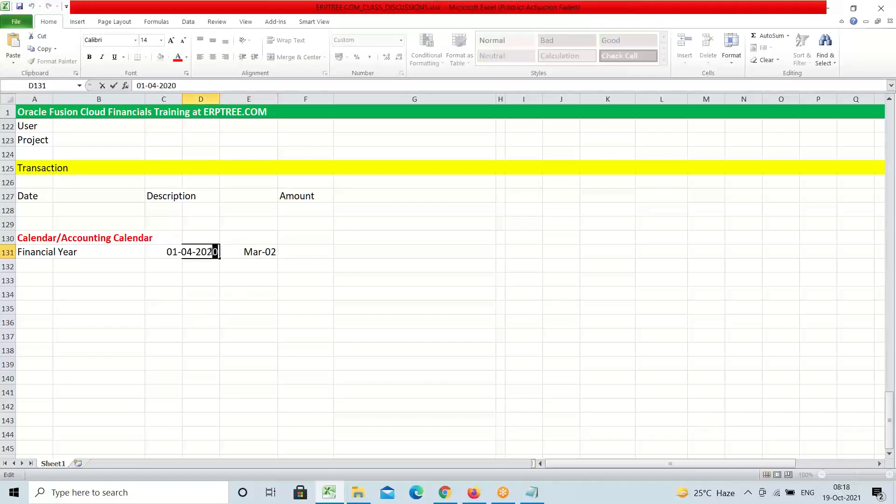
{"action": "left_click", "coordinate": [275, 254]}
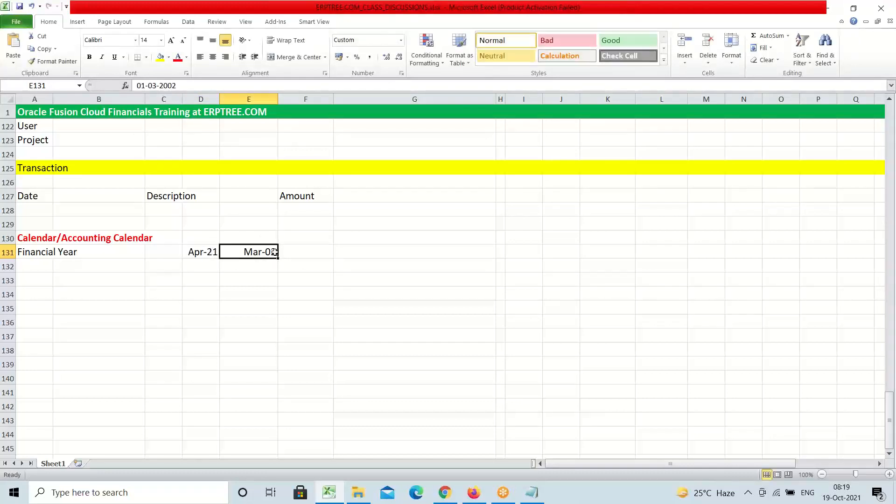
{"action": "double_click", "coordinate": [275, 252]}
{"action": "key", "text": "BackSpace"}
{"action": "key", "text": "BackSpace"}
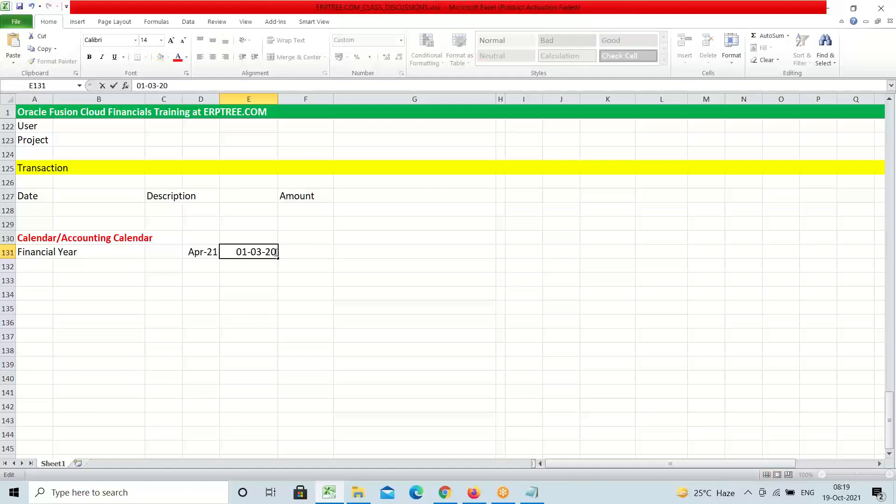
{"action": "type", "text": "22"}
{"action": "key", "text": "Tab"}
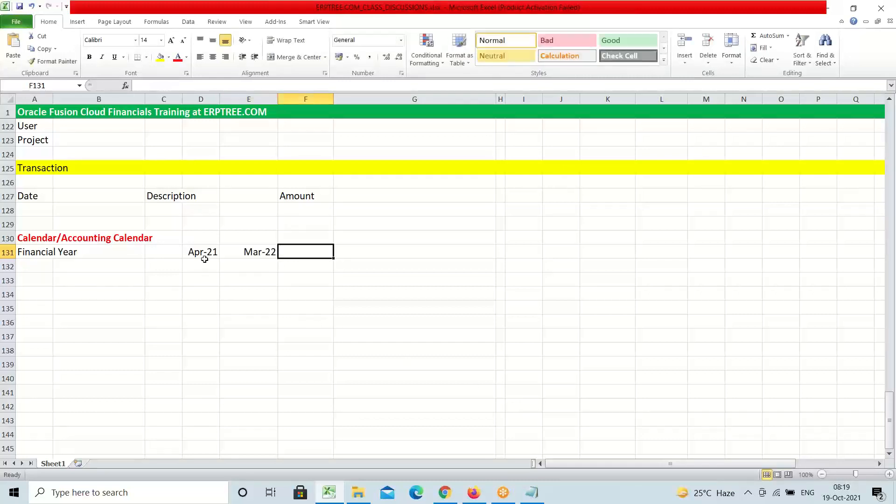
{"action": "left_click_drag", "start_coordinate": [204, 253], "coordinate": [264, 260]}
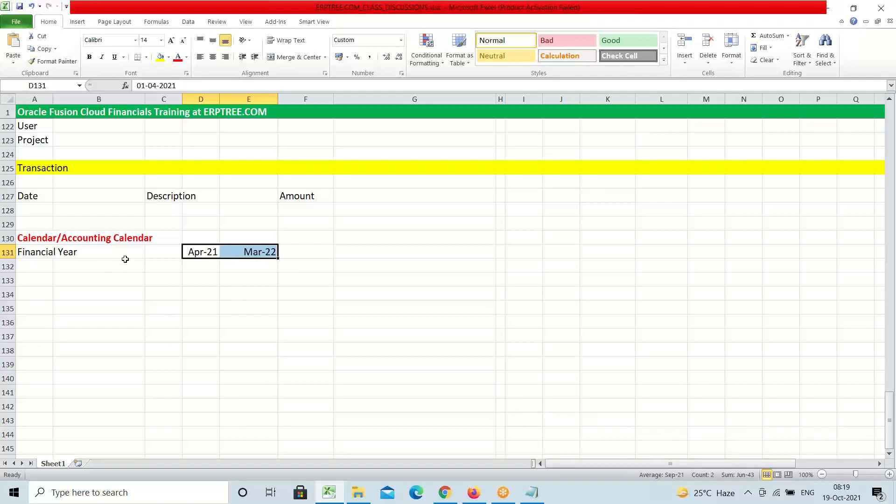
Label the Apr-21 to Mar-22 row 'Fiscal Year' in F131
{"action": "left_click", "coordinate": [202, 252]}
{"action": "left_click", "coordinate": [252, 252]}
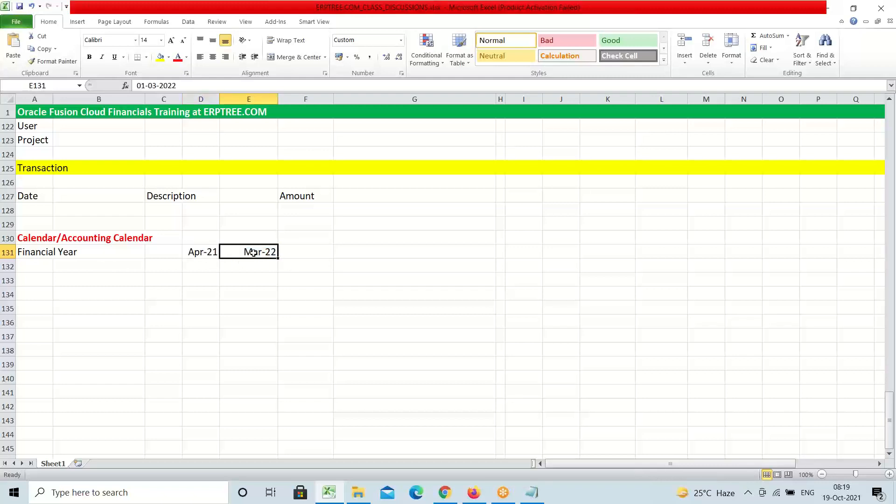
{"action": "left_click", "coordinate": [312, 253]}
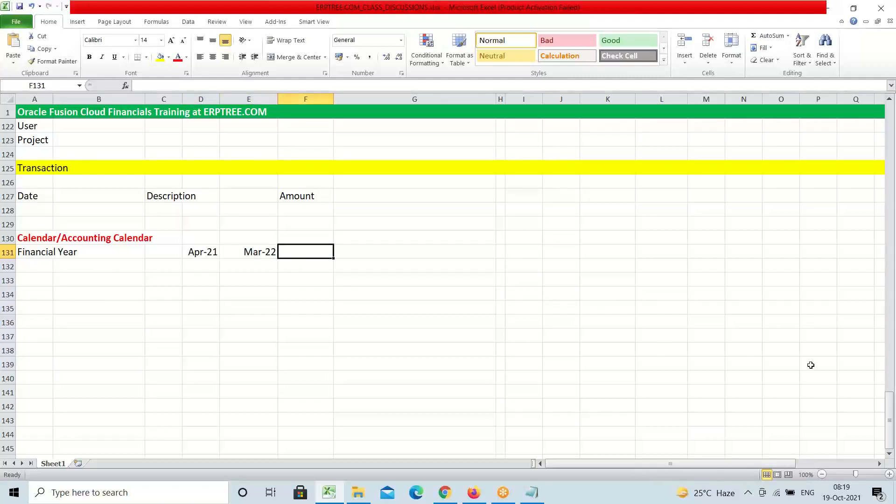
{"action": "type", "text": "Fiscal"}
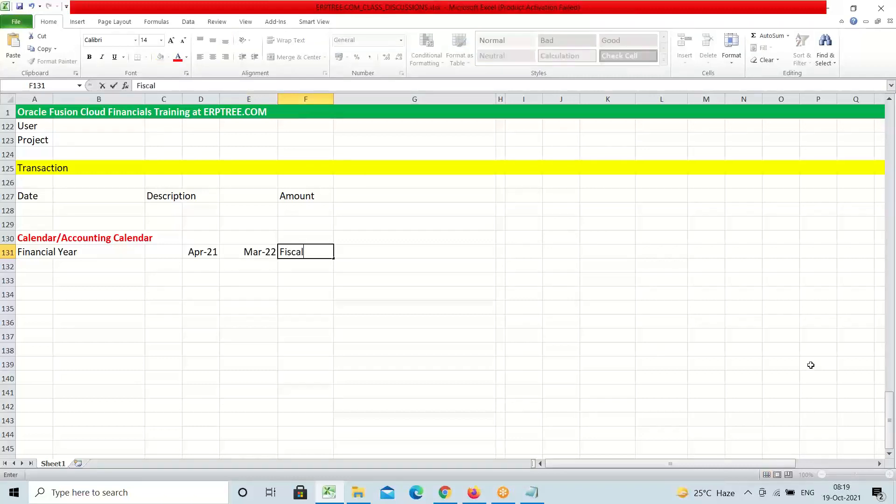
{"action": "type", "text": " Year"}
Enter JAN-21 in D132 and DEC-21 in E132
{"action": "left_click", "coordinate": [201, 265]}
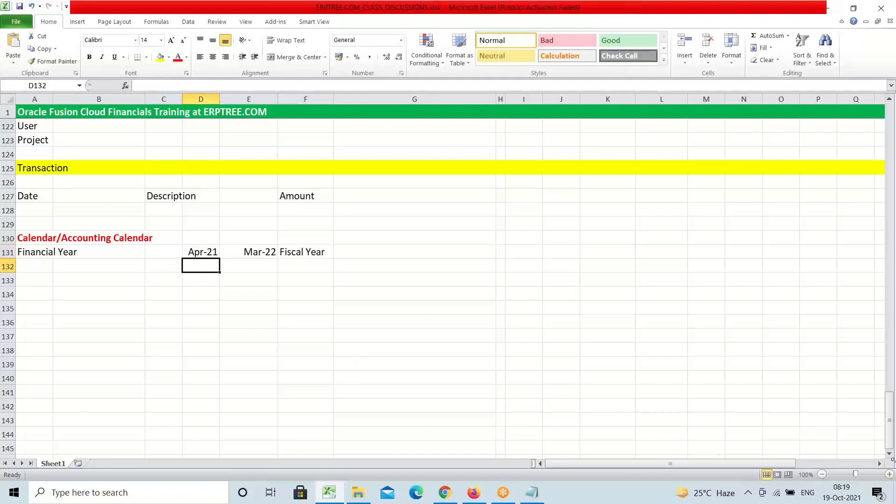
{"action": "type", "text": "JAN"}
{"action": "type", "text": "-21"}
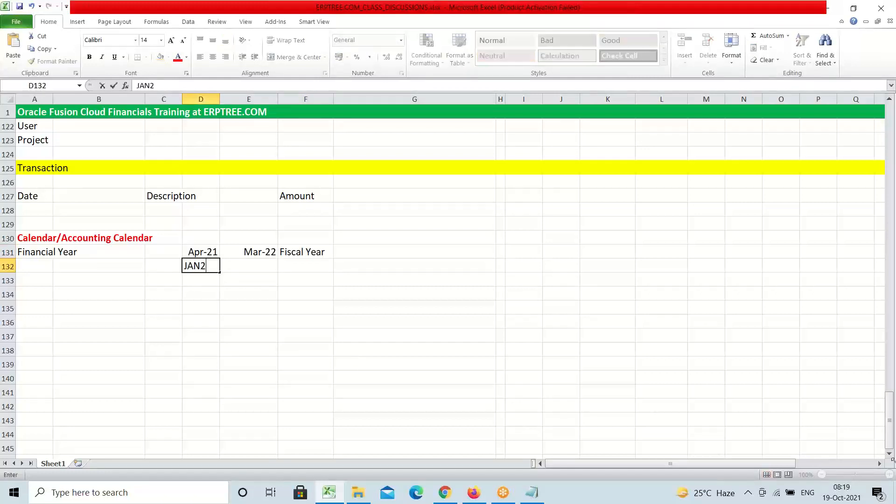
{"action": "key", "text": "Tab"}
{"action": "type", "text": "DEC-21"}
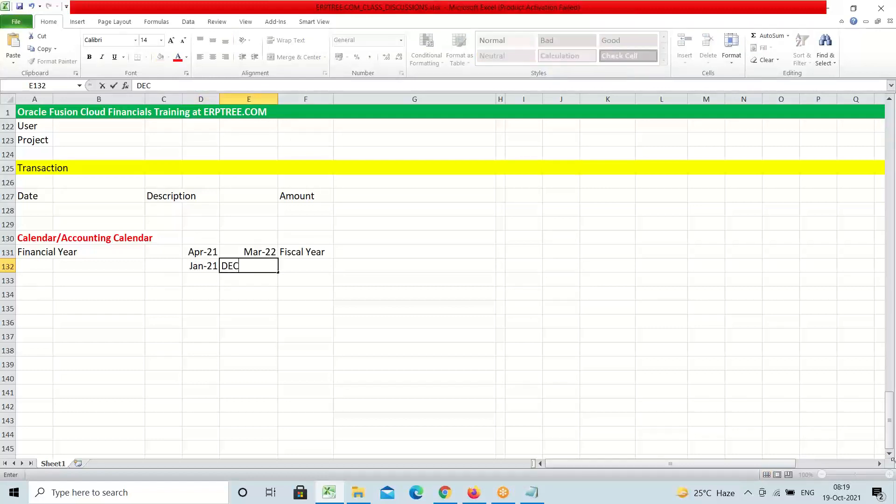
{"action": "key", "text": "Tab"}
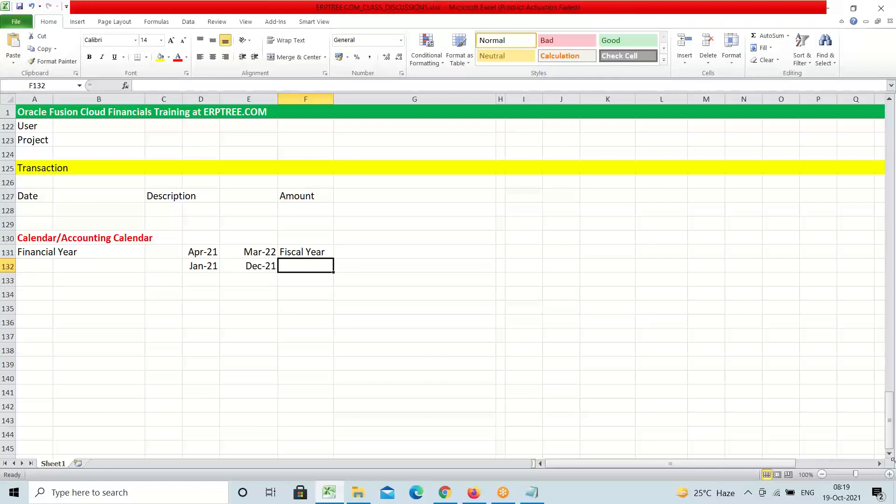
Type 'Calendar Year' into F132 beside the Jan-21 to Dec-21 dates
{"action": "type", "text": "C"}
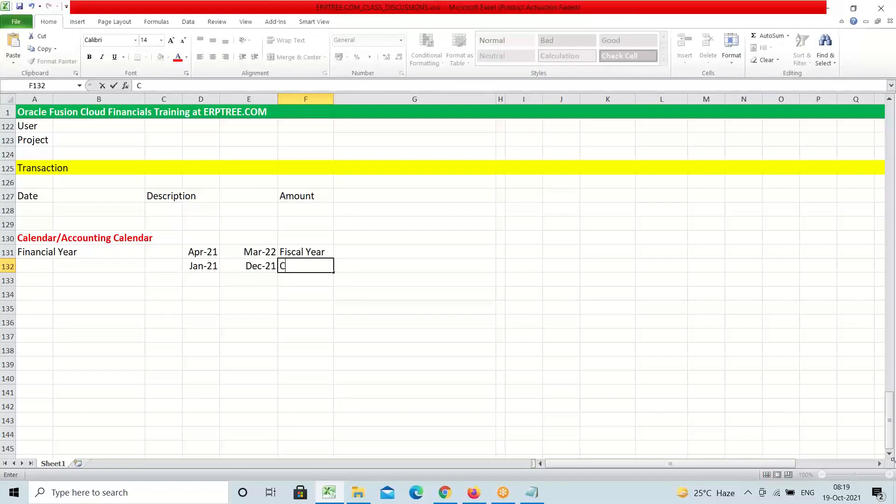
{"action": "type", "text": "alendar Year"}
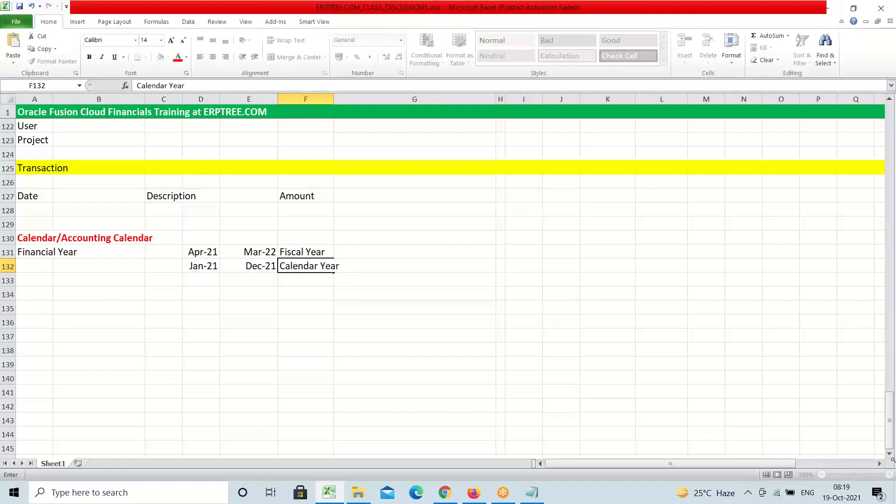
{"action": "left_click", "coordinate": [335, 266]}
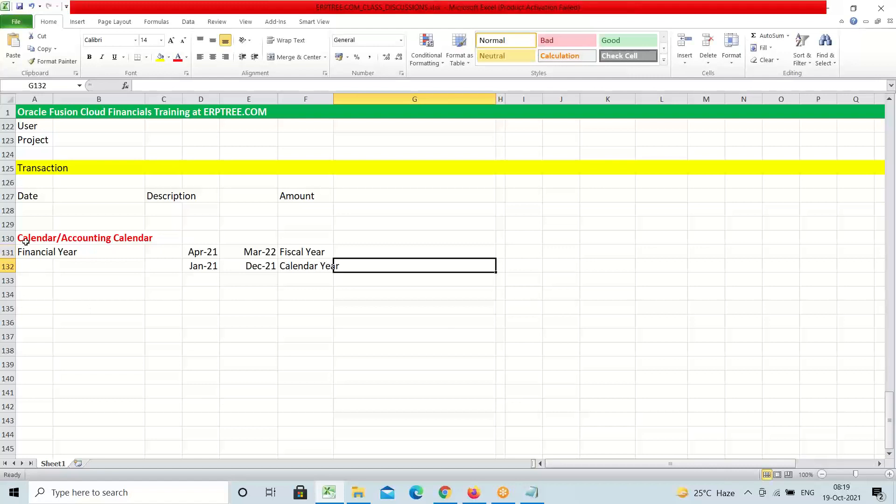
{"action": "left_click", "coordinate": [308, 252]}
{"action": "left_click", "coordinate": [306, 266]}
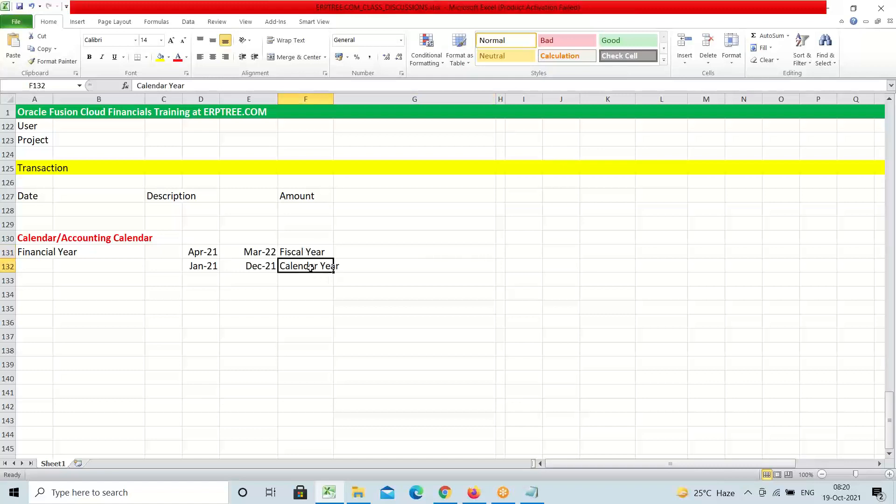
{"action": "left_click", "coordinate": [301, 251]}
{"action": "left_click", "coordinate": [209, 251]}
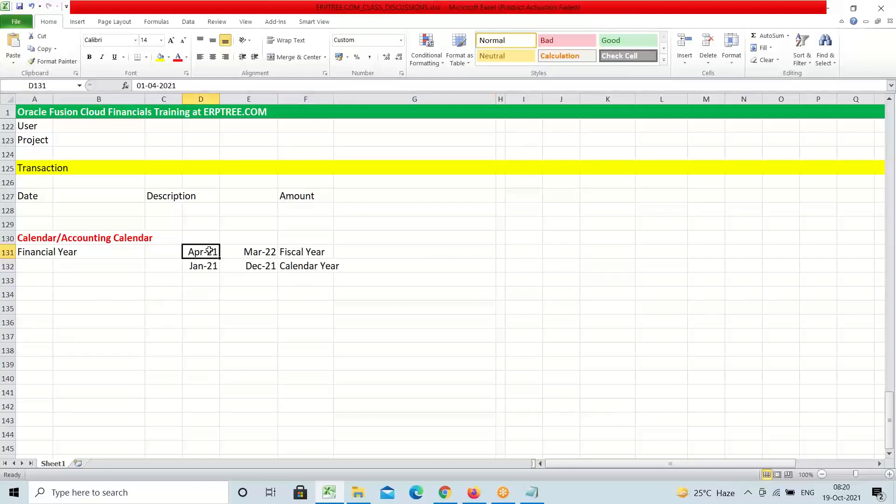
{"action": "left_click", "coordinate": [255, 252]}
{"action": "left_click", "coordinate": [312, 269]}
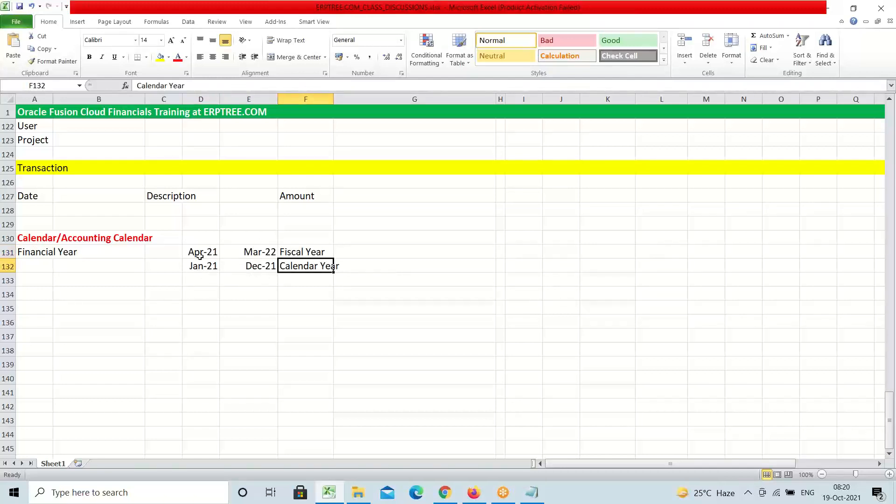
{"action": "left_click_drag", "start_coordinate": [200, 256], "coordinate": [307, 265]}
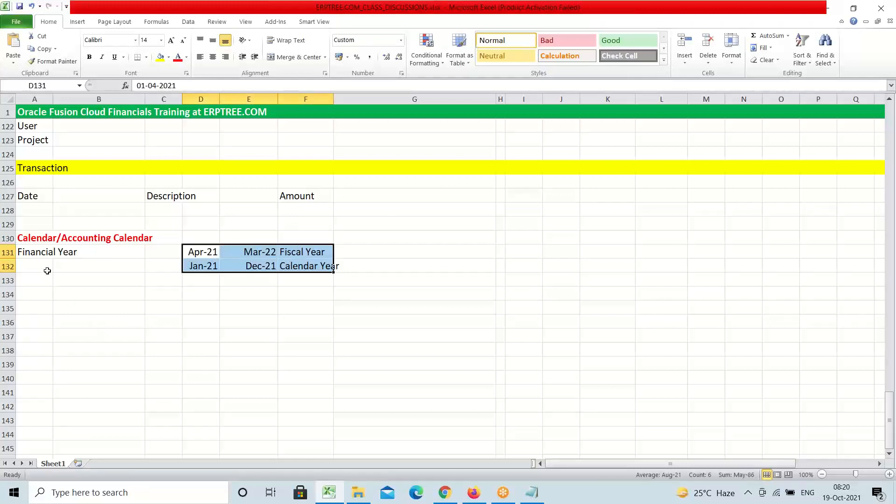
{"action": "left_click", "coordinate": [30, 254]}
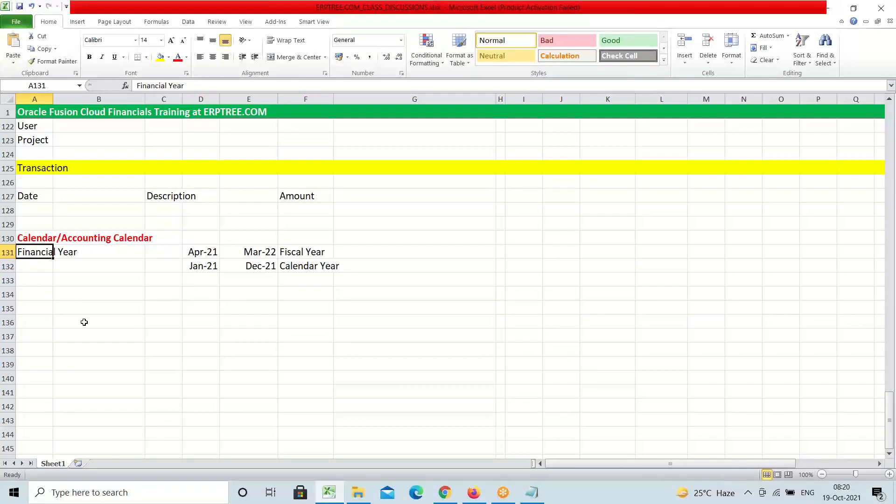
{"action": "left_click", "coordinate": [34, 264]}
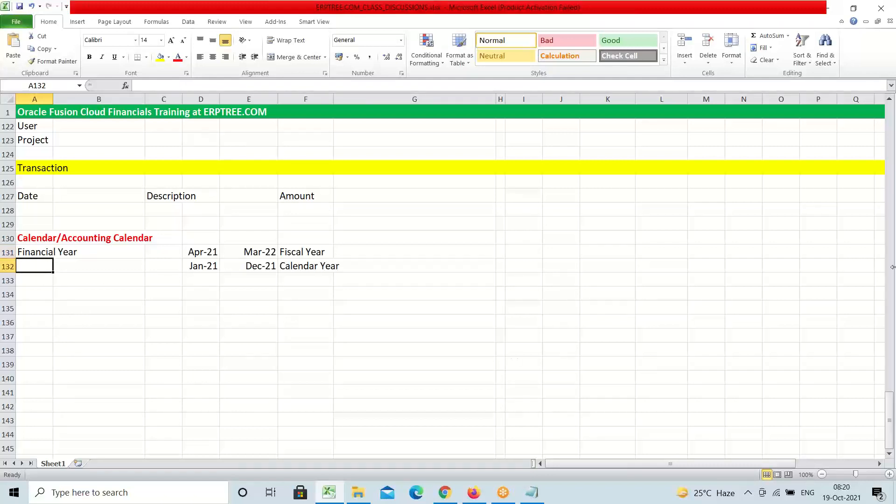
Enter 'Period Type' in cell A132 beside the Jan-21 to Dec-21 Calendar Year row
{"action": "type", "text": "Period "}
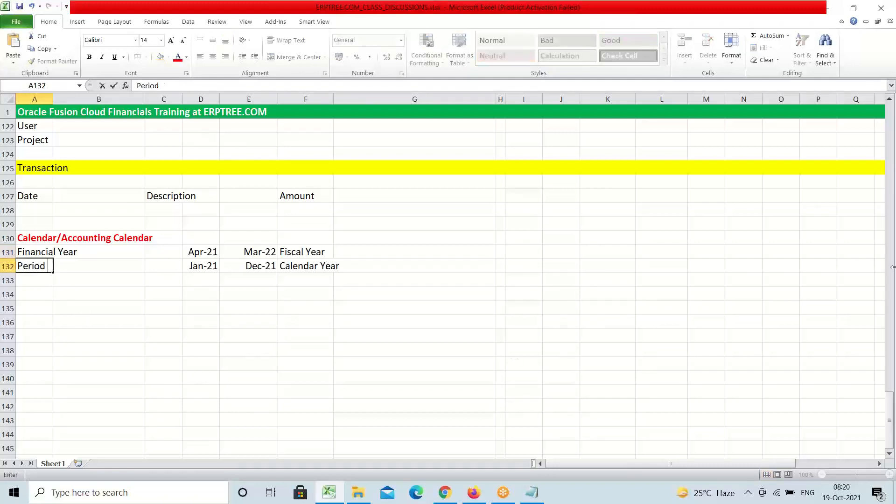
{"action": "type", "text": "Type"}
{"action": "key", "text": "Tab"}
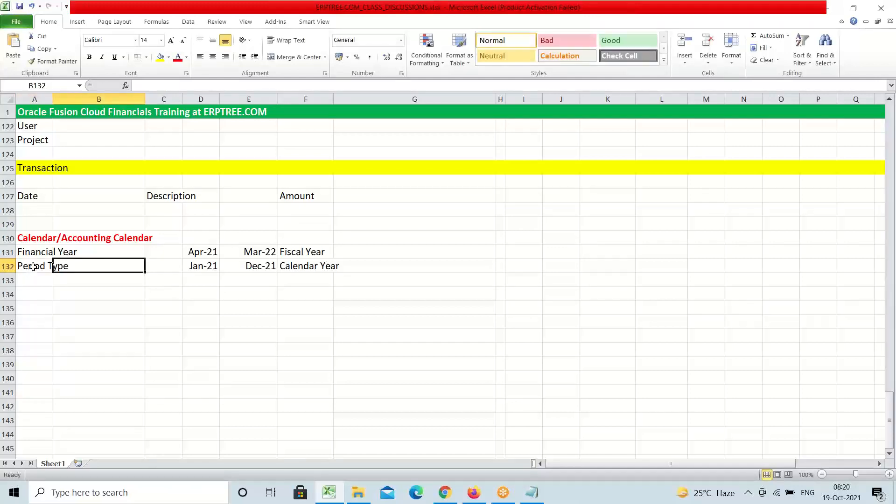
{"action": "left_click", "coordinate": [33, 267]}
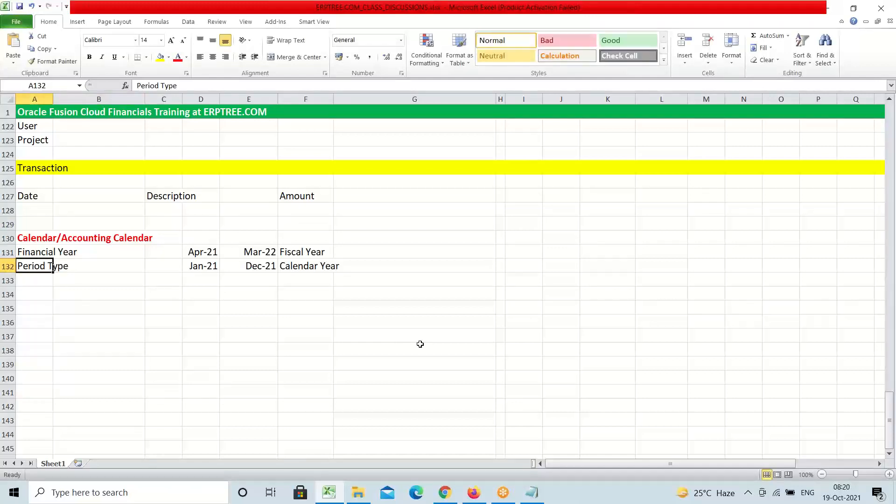
{"action": "left_click", "coordinate": [402, 252]}
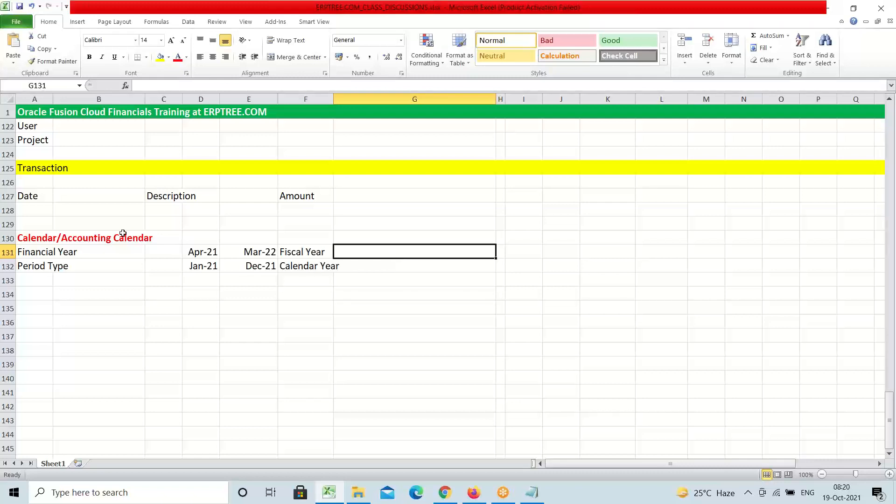
Widen column A to fit the Financial Year and Period Type labels, then move to A133
{"action": "left_click_drag", "start_coordinate": [53, 98], "coordinate": [86, 98]}
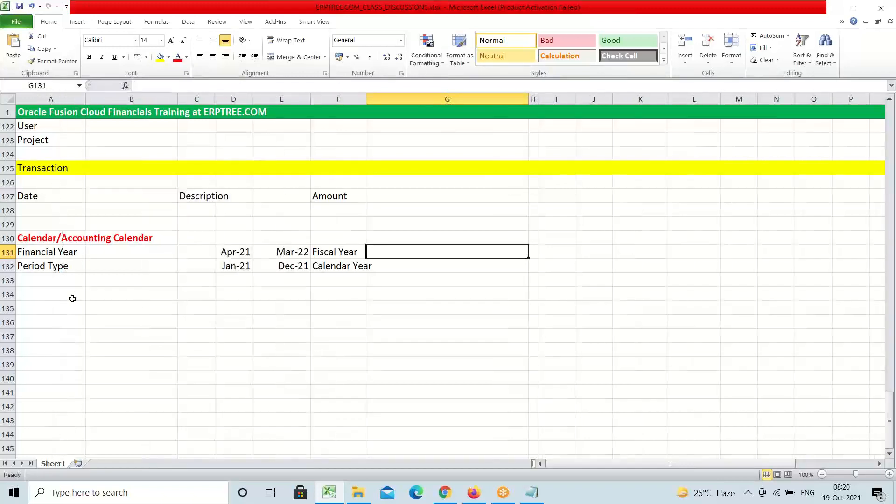
{"action": "left_click", "coordinate": [60, 269]}
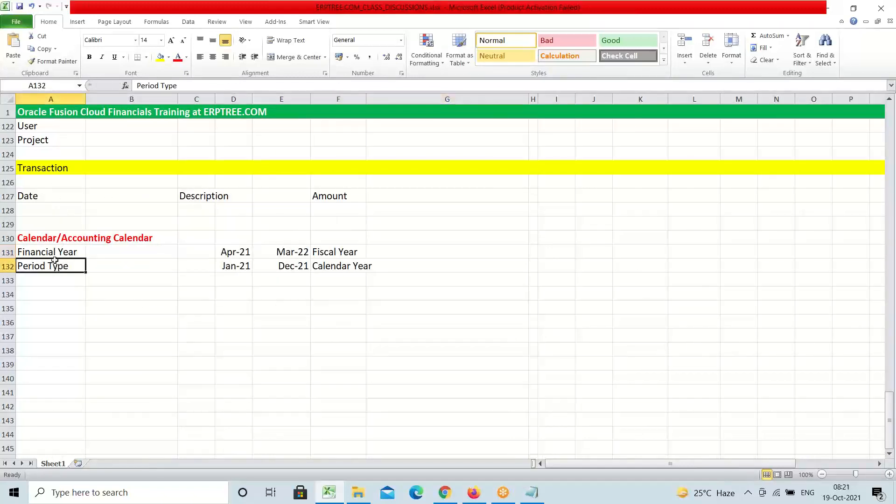
{"action": "left_click", "coordinate": [42, 236]}
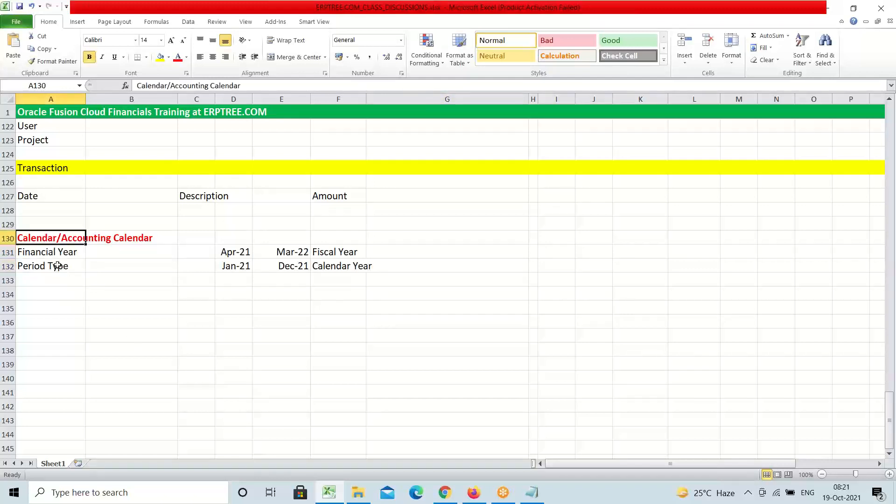
{"action": "left_click", "coordinate": [48, 255]}
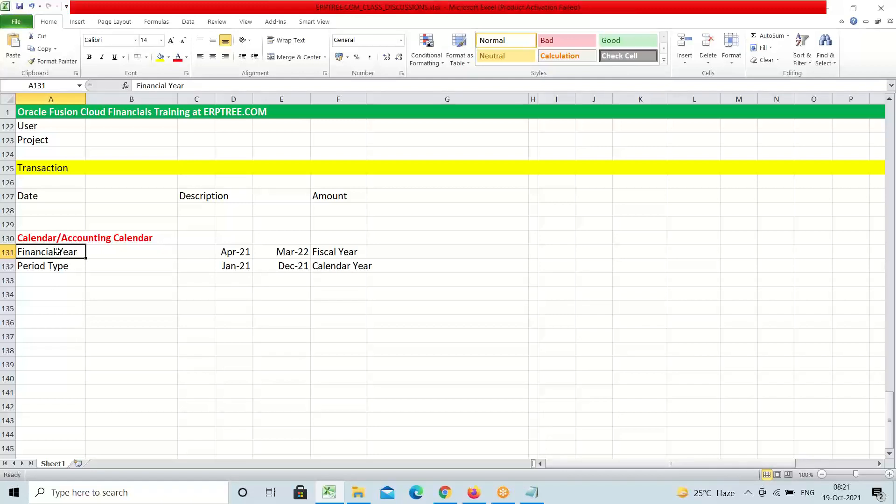
{"action": "left_click", "coordinate": [68, 265]}
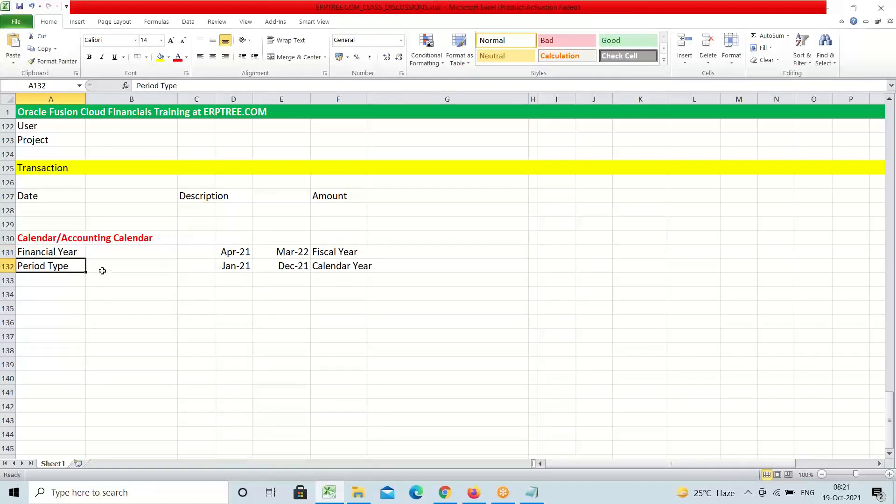
{"action": "left_click", "coordinate": [59, 281]}
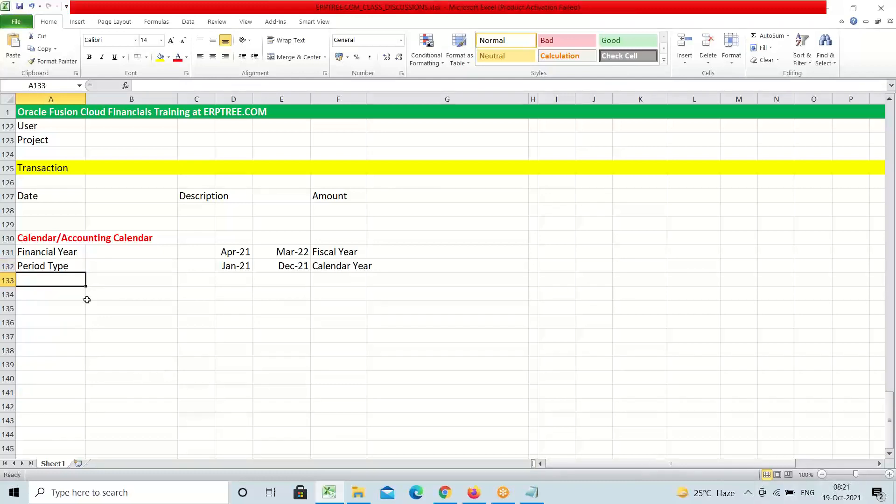
Enter 'Monthly' in B132 and '12 Periods' in B133 beneath it
{"action": "left_click", "coordinate": [97, 270]}
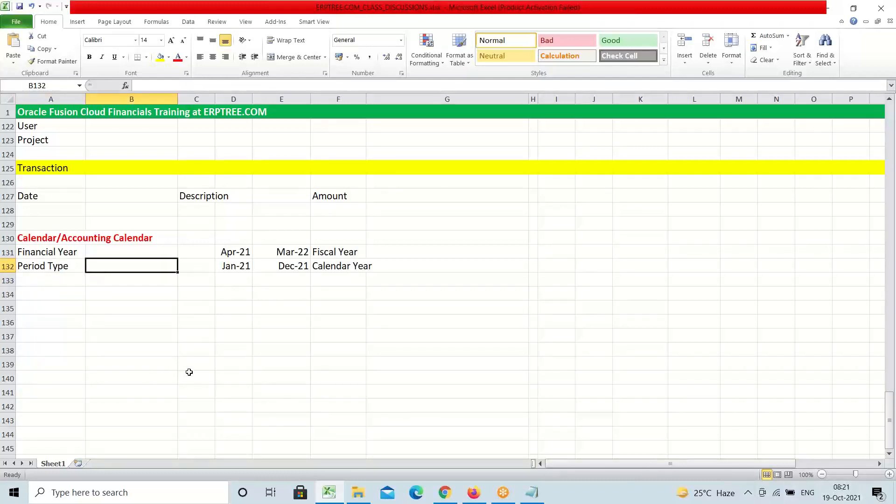
{"action": "type", "text": "Monthly"}
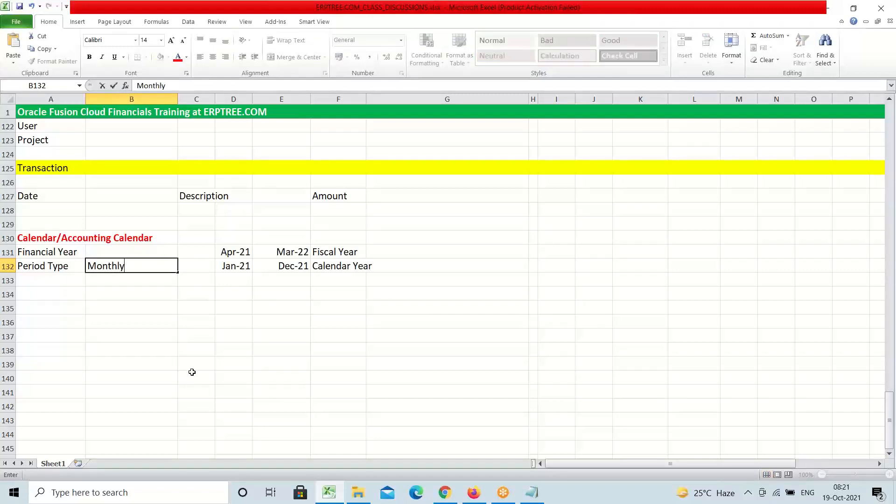
{"action": "left_click", "coordinate": [107, 279]}
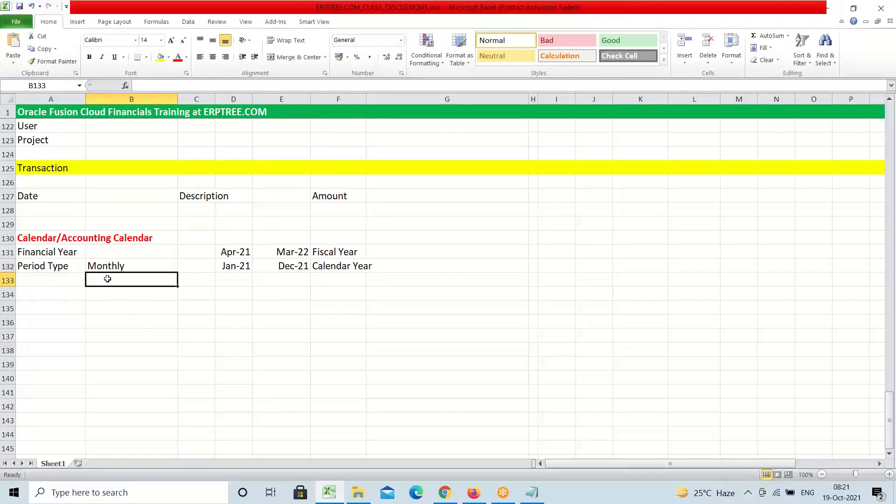
{"action": "type", "text": "12"}
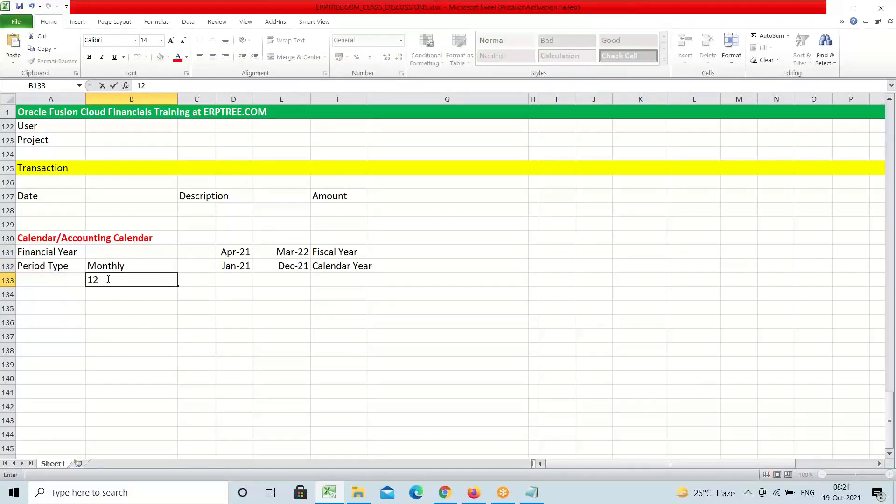
{"action": "type", "text": " Periods"}
{"action": "key", "text": "Tab"}
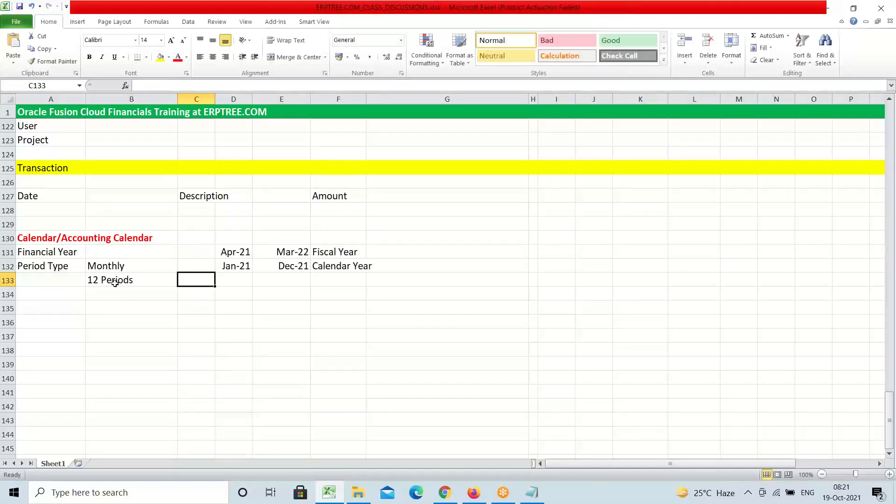
{"action": "left_click", "coordinate": [55, 276]}
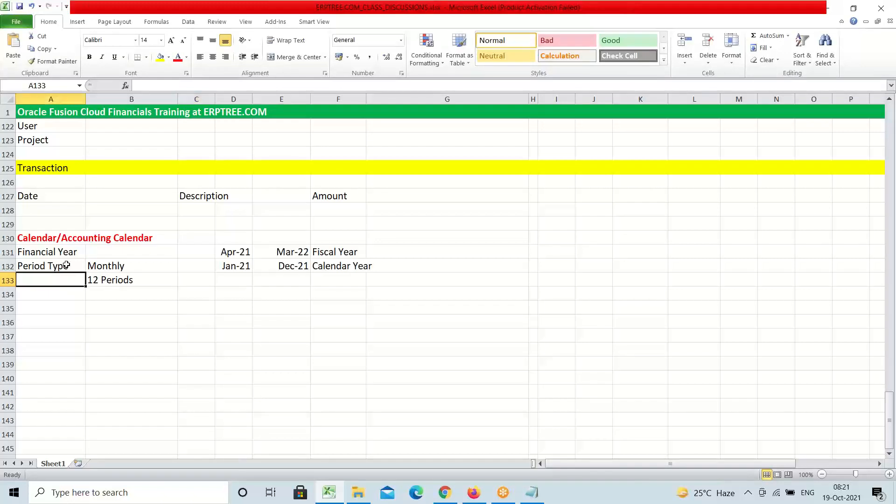
{"action": "left_click", "coordinate": [66, 265]}
{"action": "left_click", "coordinate": [124, 266]}
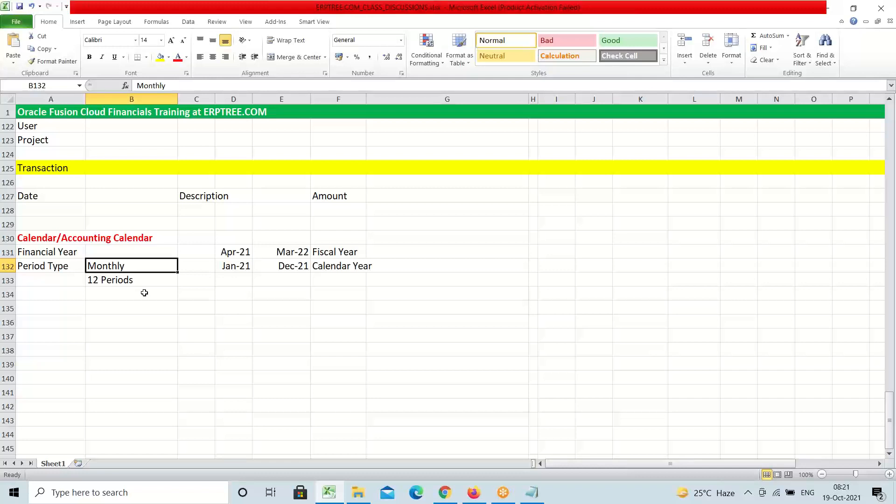
{"action": "left_click", "coordinate": [135, 281]}
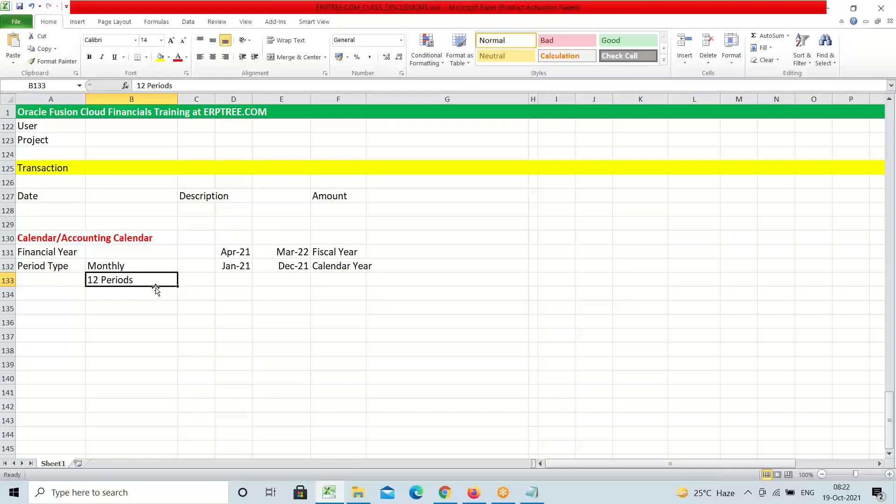
Move 'Monthly' and '12 Periods' from B132:B133 to D134:D135 and clear the originals
{"action": "left_click_drag", "start_coordinate": [111, 265], "coordinate": [113, 281]}
{"action": "key", "text": "ctrl+c"}
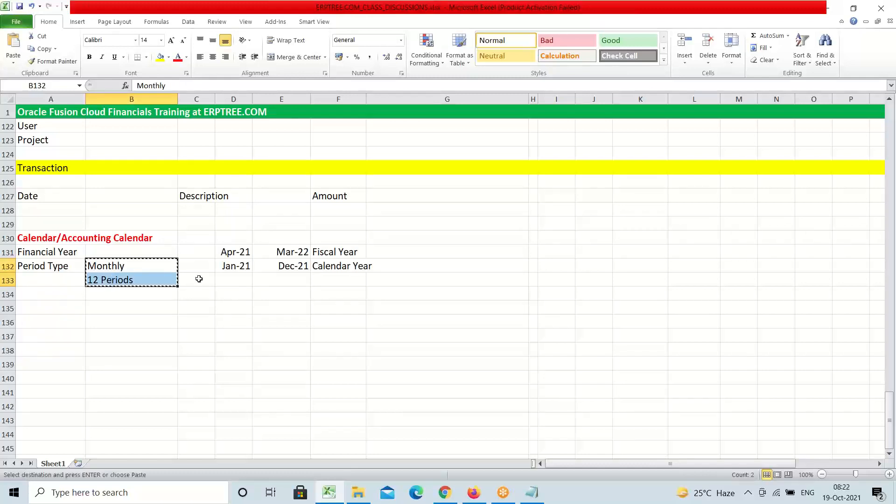
{"action": "left_click", "coordinate": [235, 291]}
{"action": "key", "text": "ctrl+v"}
{"action": "key", "text": "Escape"}
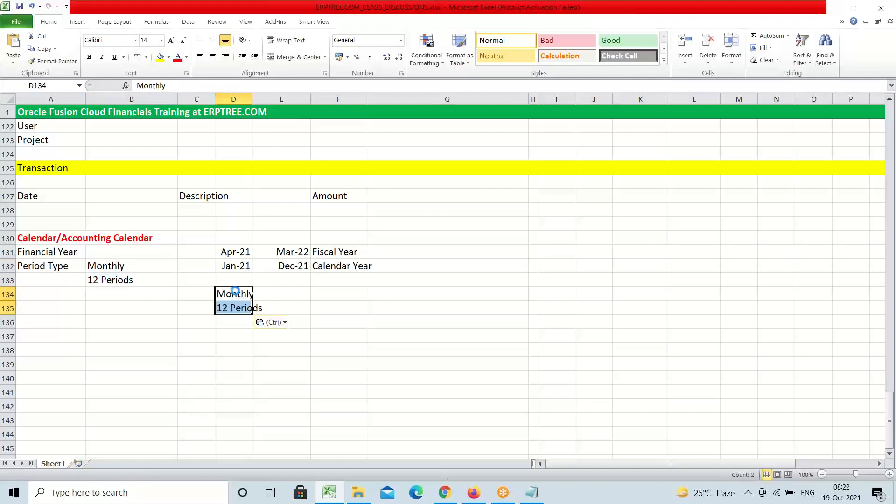
{"action": "left_click_drag", "start_coordinate": [128, 266], "coordinate": [132, 280]}
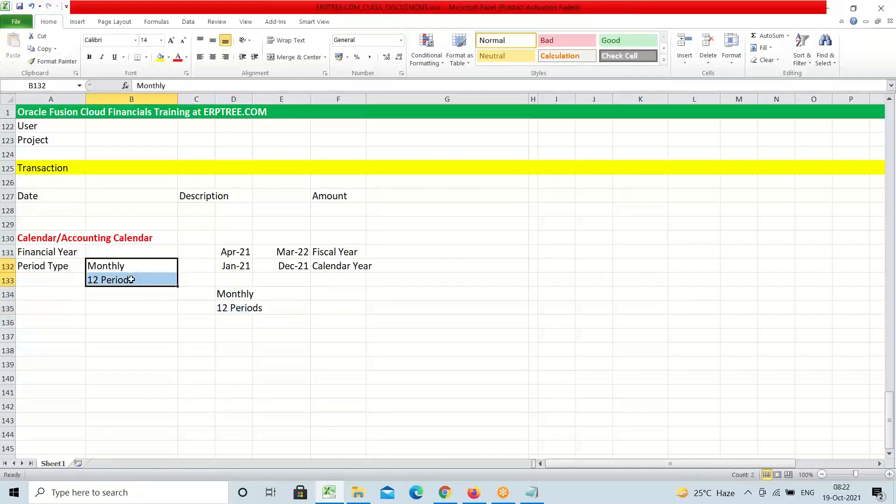
{"action": "key", "text": "Delete"}
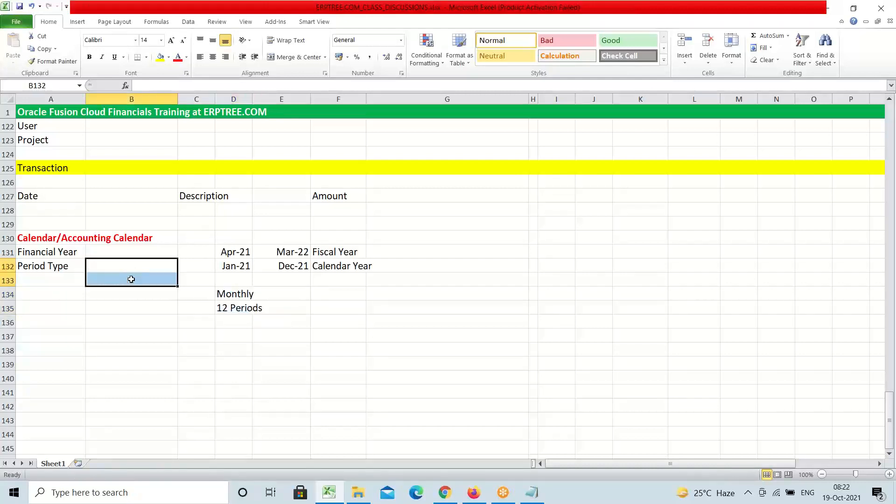
{"action": "left_click", "coordinate": [238, 320]}
{"action": "left_click", "coordinate": [239, 308]}
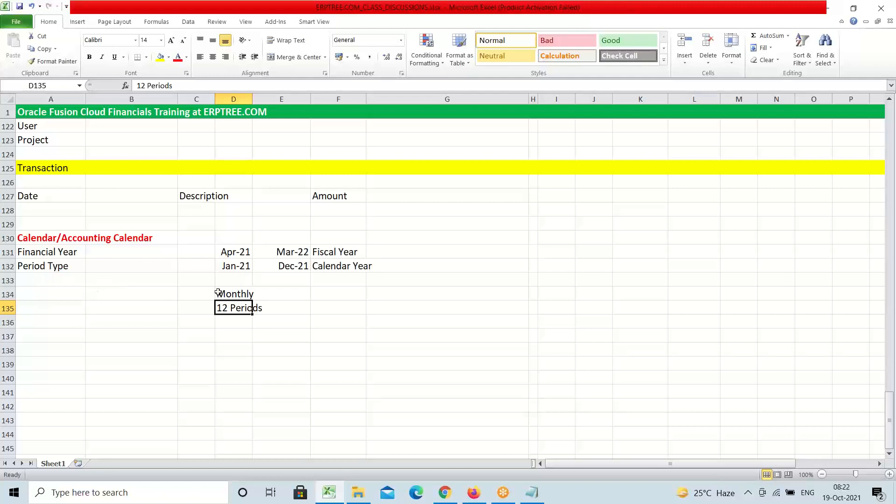
{"action": "left_click", "coordinate": [235, 295]}
{"action": "left_click", "coordinate": [243, 308]}
Enter the label 'Adjustment Period' in cell A133 under Period Type
{"action": "left_click", "coordinate": [54, 277]}
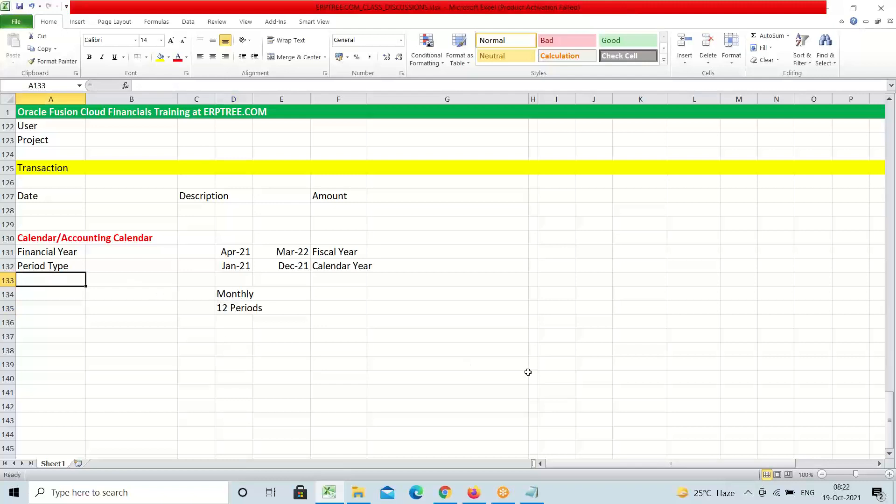
{"action": "type", "text": "A"}
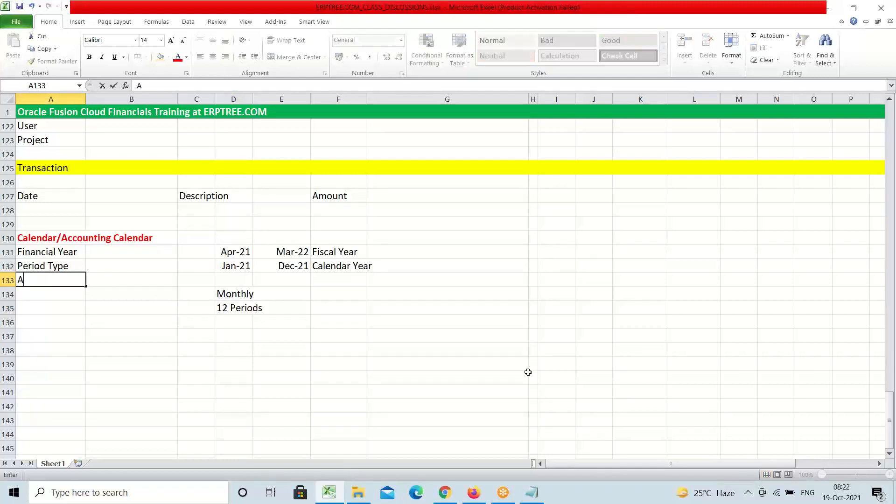
{"action": "type", "text": "djustment "}
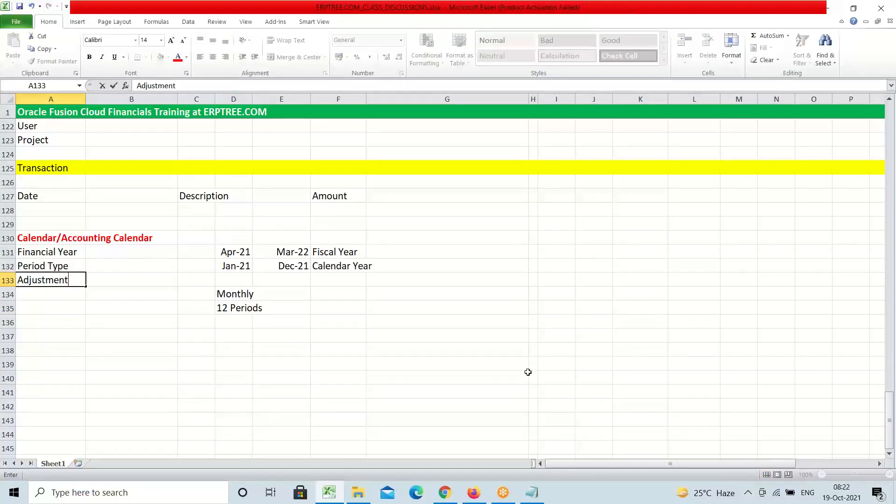
{"action": "type", "text": "Period"}
{"action": "key", "text": "Tab"}
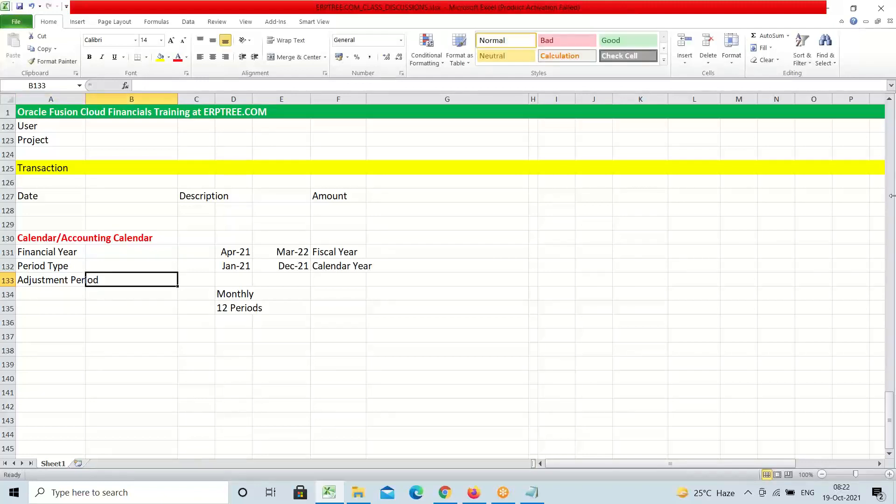
{"action": "left_click", "coordinate": [693, 22]}
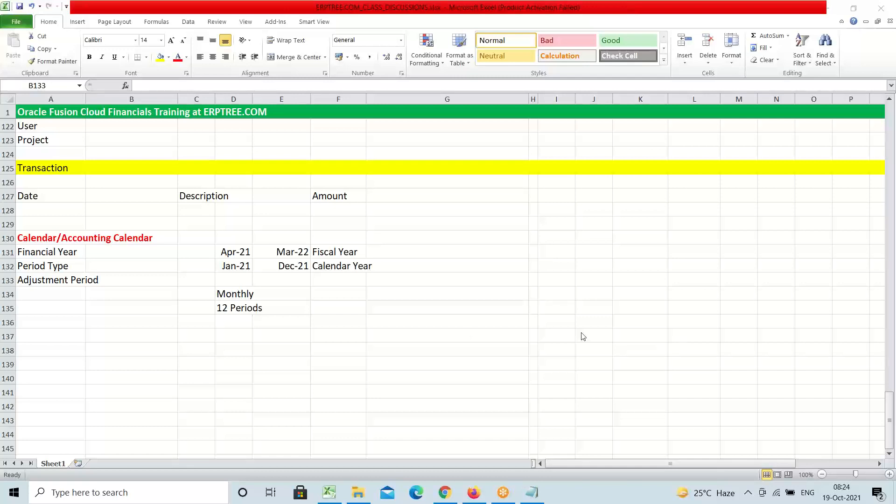
{"action": "double_click", "coordinate": [378, 306]}
{"action": "key", "text": "Escape"}
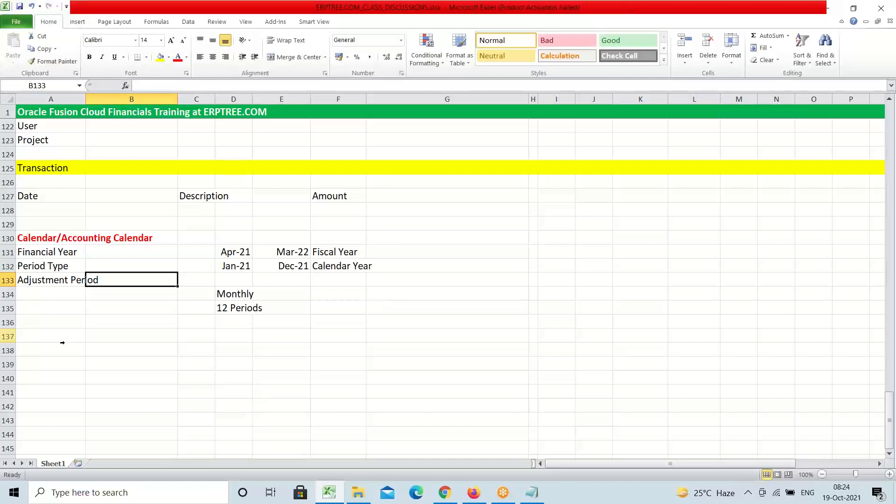
{"action": "left_click", "coordinate": [149, 339]}
{"action": "left_click", "coordinate": [57, 235]}
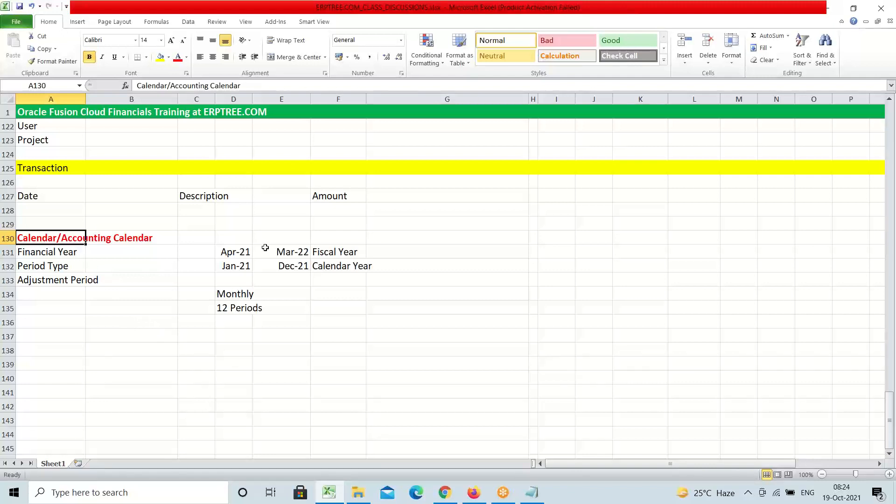
Open the XYZINC Implementation Project from Manage Implementation Projects in the browser
{"action": "left_click", "coordinate": [473, 493]}
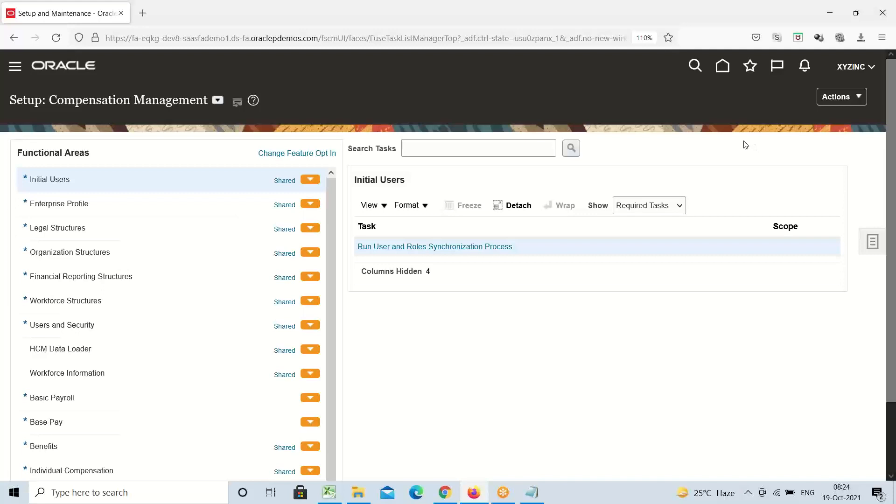
{"action": "left_click", "coordinate": [872, 242]}
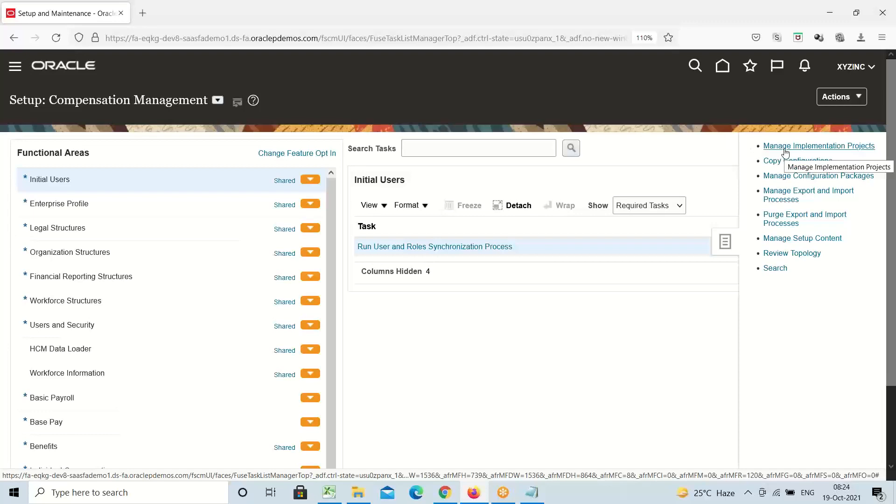
{"action": "left_click", "coordinate": [786, 148]}
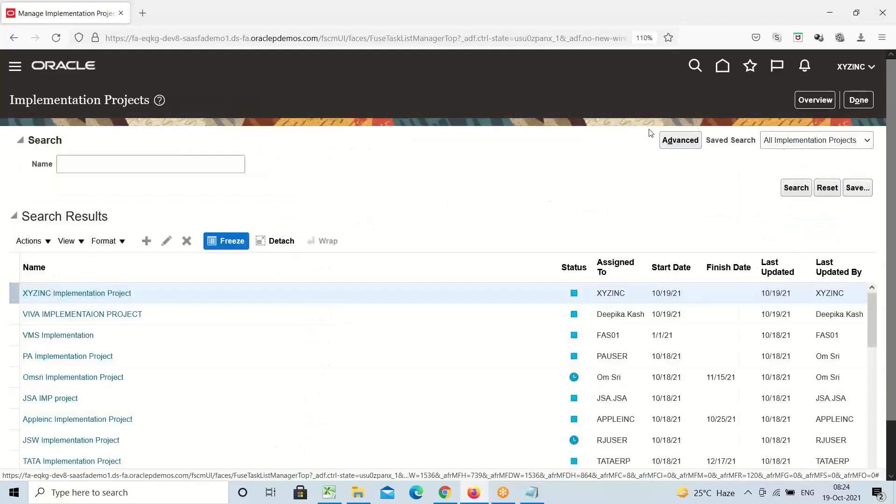
{"action": "left_click", "coordinate": [815, 101]}
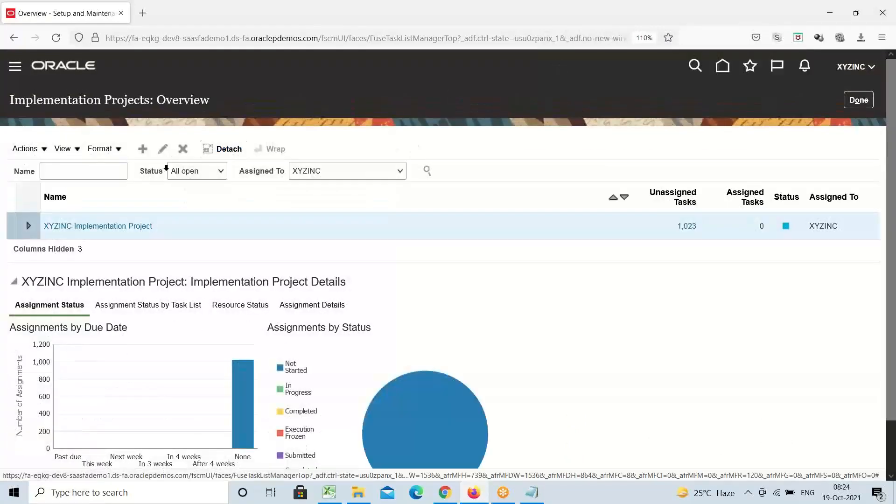
{"action": "left_click", "coordinate": [104, 227]}
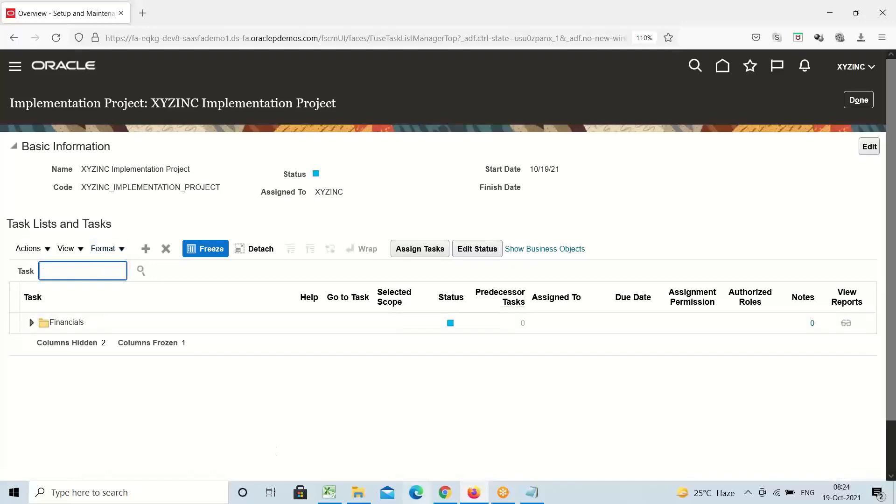
{"action": "left_click", "coordinate": [330, 492]}
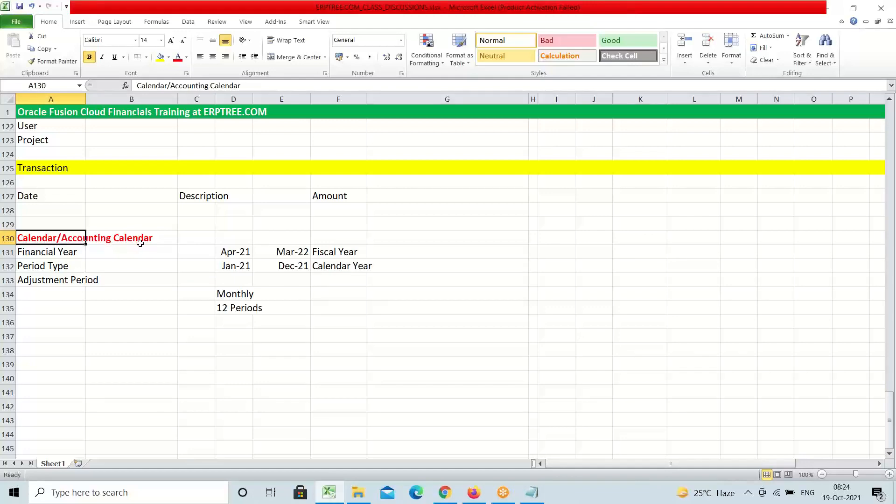
{"action": "left_click", "coordinate": [473, 493]}
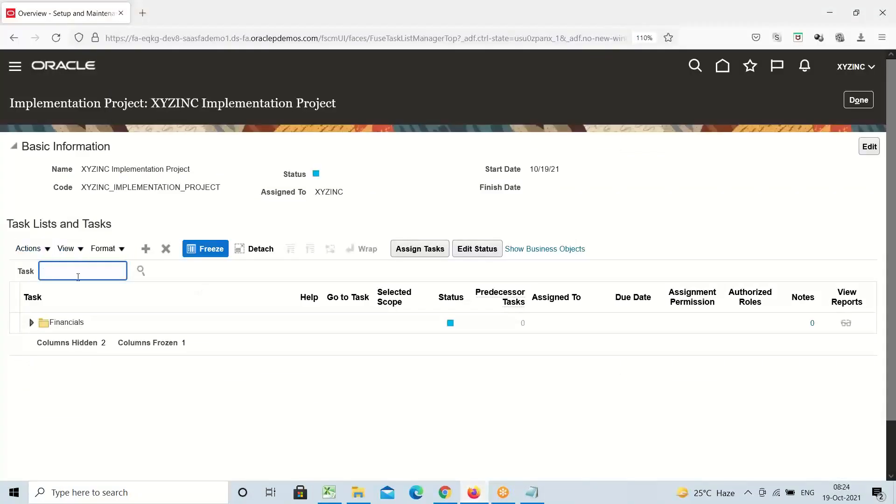
Search the project tasks for 'accounting cal' and show Manage Accounting Calendars under Define Calendars
{"action": "type", "text": "accounting cal"}
{"action": "left_click", "coordinate": [141, 271]}
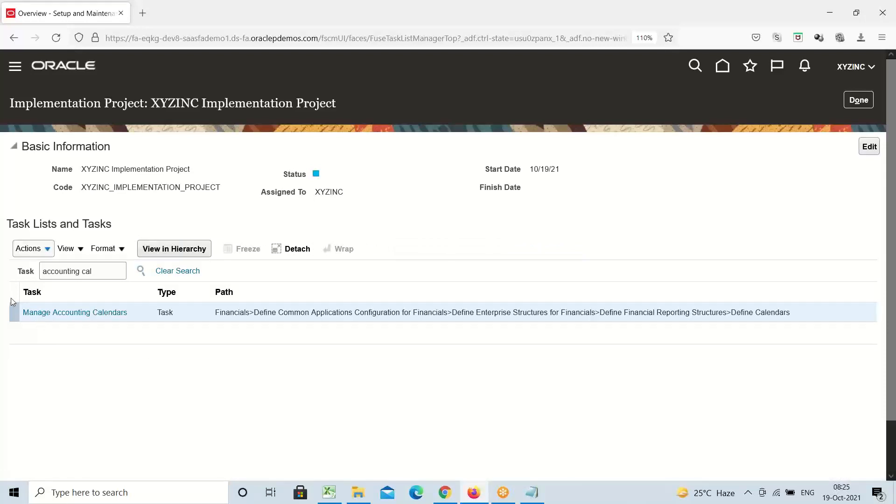
{"action": "left_click", "coordinate": [111, 316]}
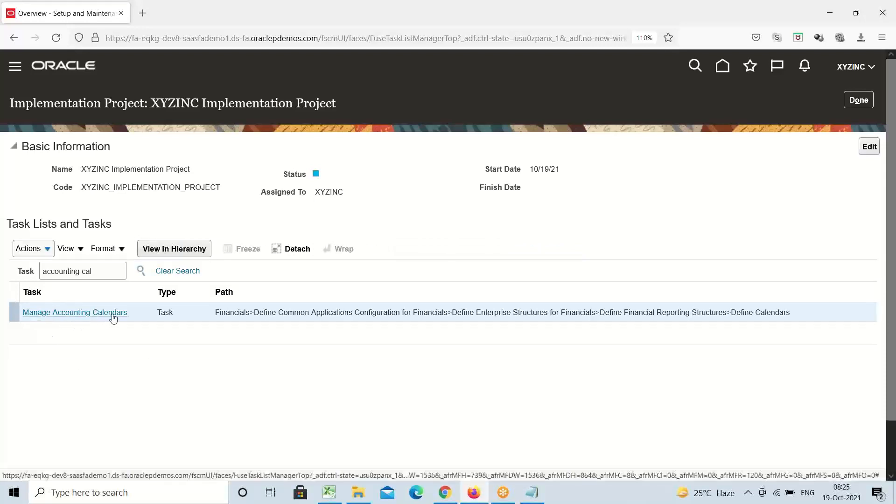
{"action": "left_click", "coordinate": [81, 317]}
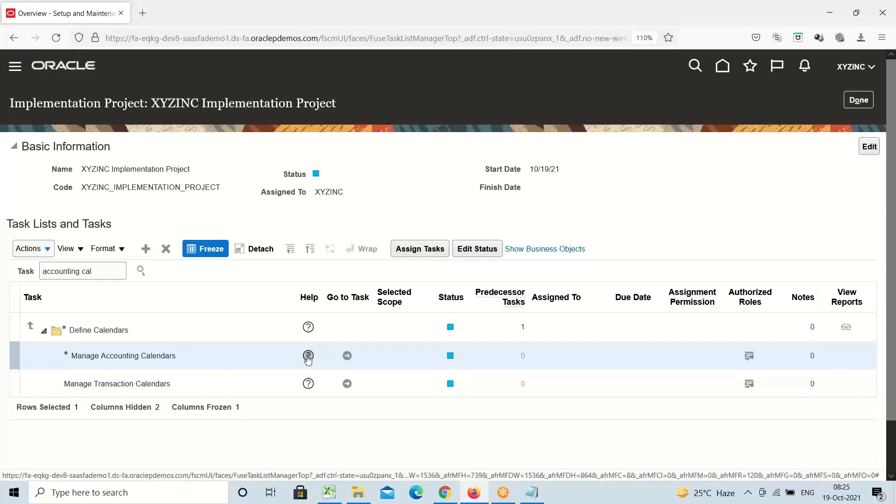
{"action": "left_click", "coordinate": [851, 70]}
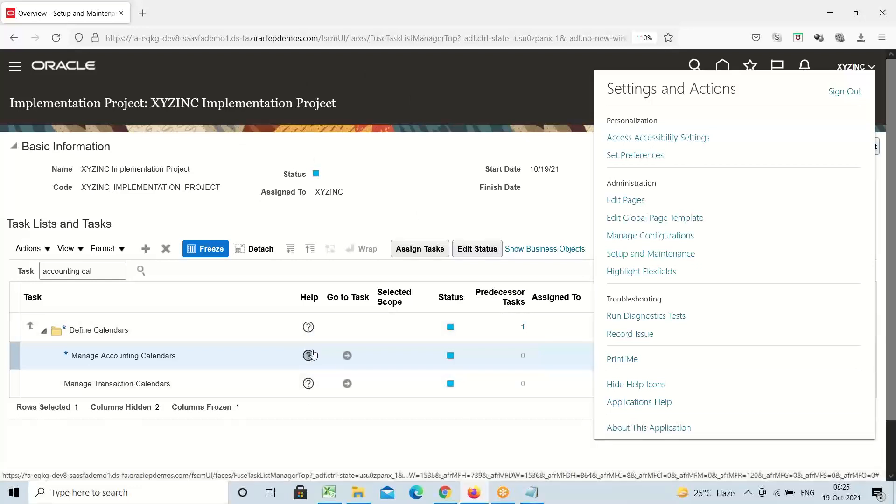
{"action": "left_click", "coordinate": [393, 438]}
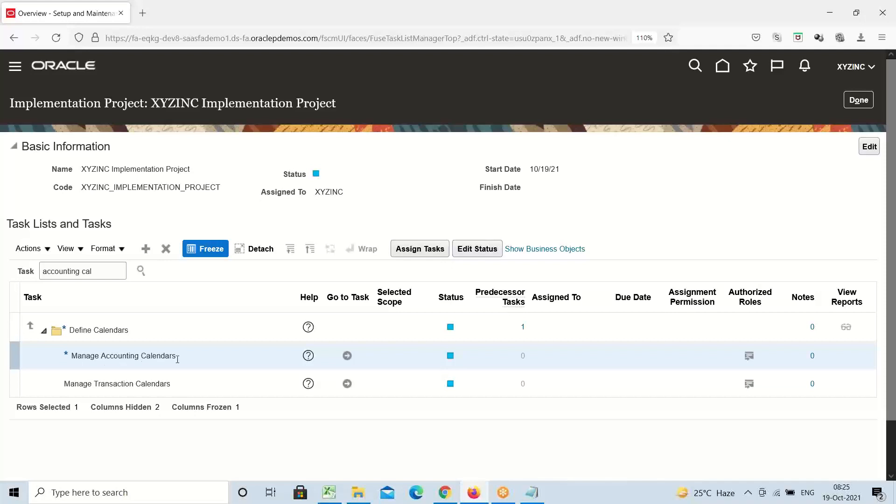
Go to Manage Accounting Calendars, filter the calendar list by name, and create a new calendar
{"action": "left_click", "coordinate": [347, 358]}
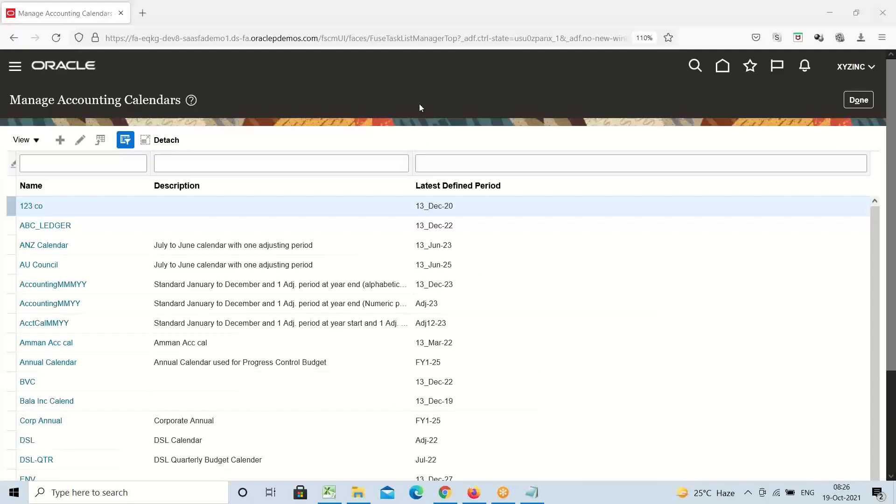
{"action": "left_click", "coordinate": [99, 168]}
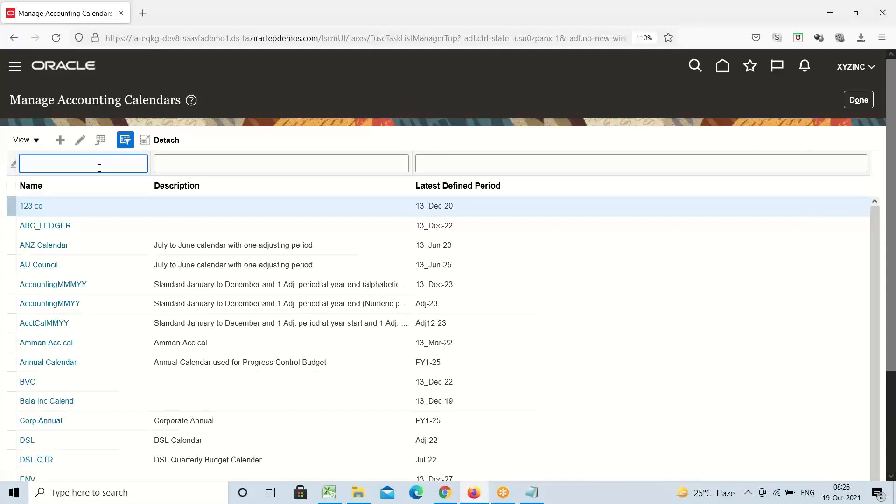
{"action": "key", "text": "Return"}
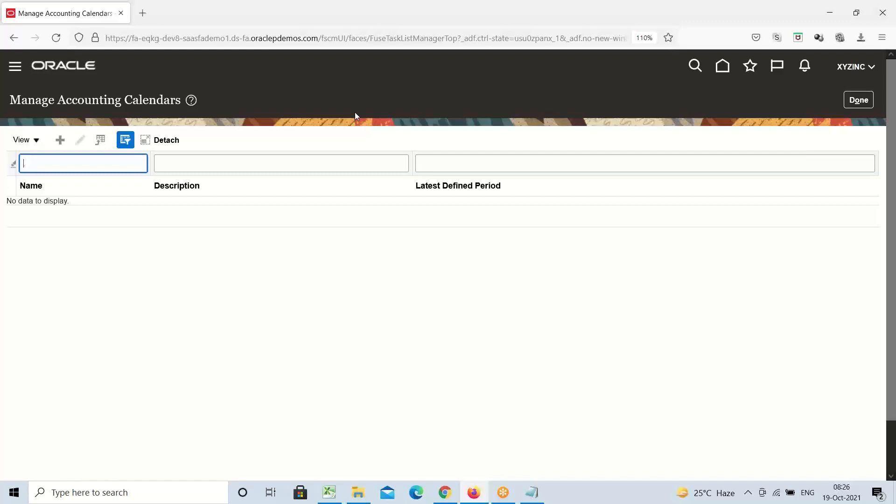
{"action": "left_click", "coordinate": [59, 142]}
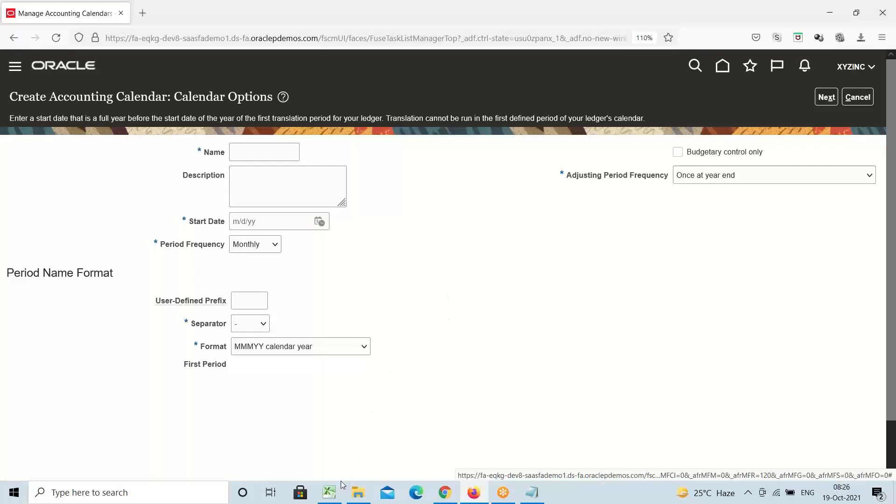
Switch to the Excel notes showing the calendar year spans, Monthly and 12 Periods
{"action": "left_click", "coordinate": [330, 494]}
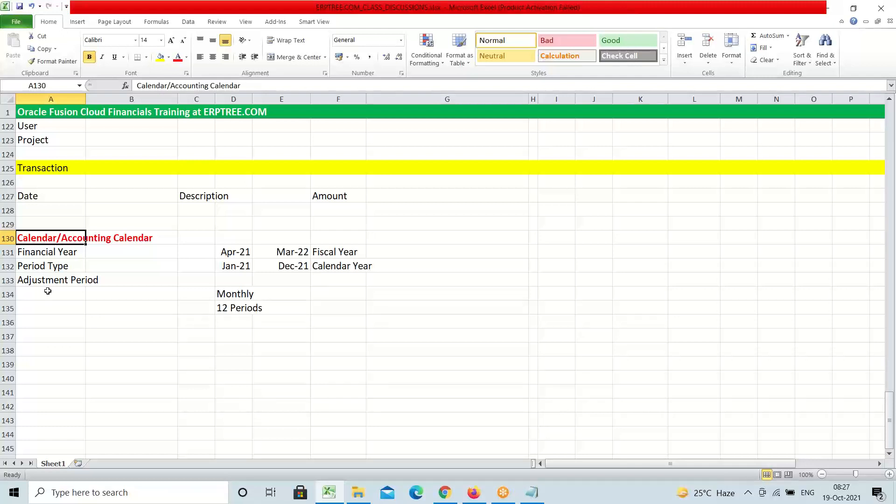
Return to the Create Accounting Calendar form and put the cursor in the Name field
{"action": "left_click", "coordinate": [475, 495]}
{"action": "left_click", "coordinate": [267, 151]}
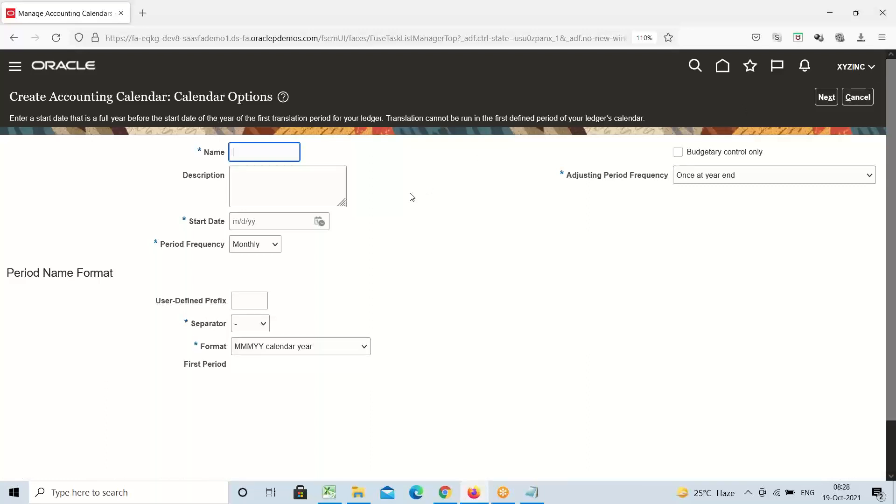
Enter calendar name 'XYZINC ACC CAL' and description 'XYZINC Accounting Calendar for USA'
{"action": "type", "text": "X"}
{"action": "key", "text": "BackSpace"}
{"action": "type", "text": "XYZINC ACC CAL"}
{"action": "left_click", "coordinate": [306, 173]}
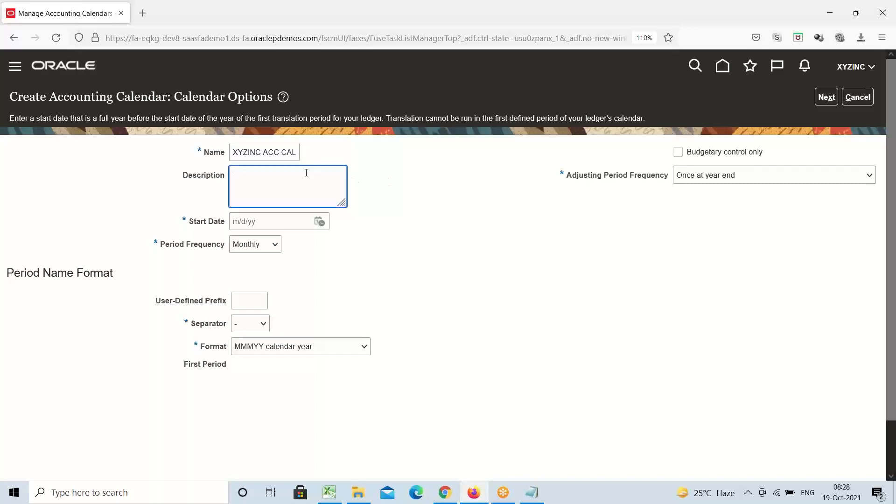
{"action": "type", "text": "XYZINC Accounting Calendar for"}
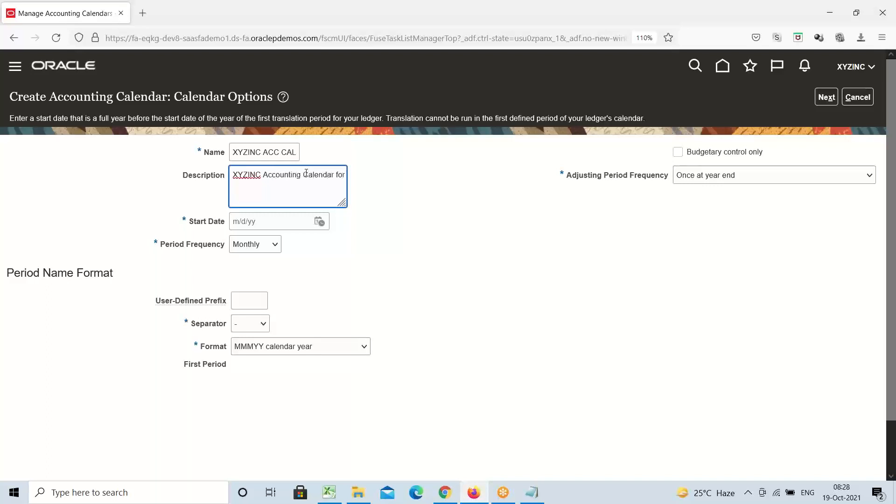
{"action": "type", "text": " USA"}
Set the start date to January 1, 2021 so the first period becomes Jan-21
{"action": "left_click", "coordinate": [320, 221]}
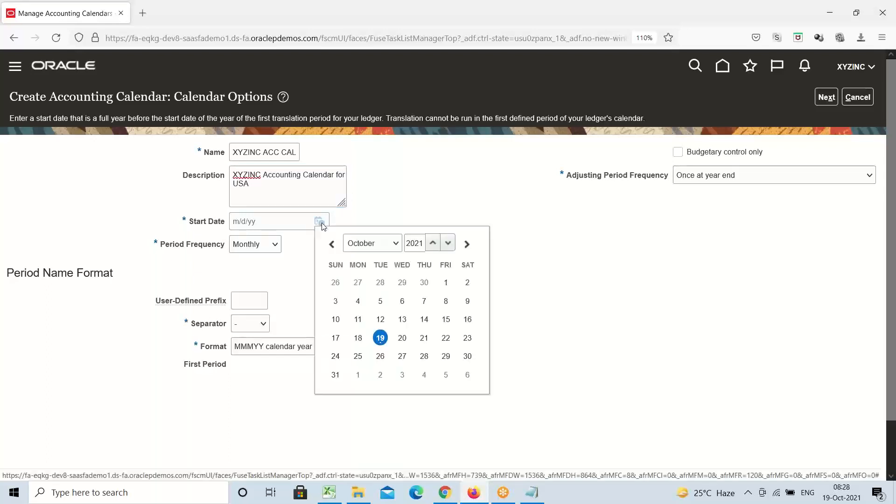
{"action": "left_click", "coordinate": [397, 248]}
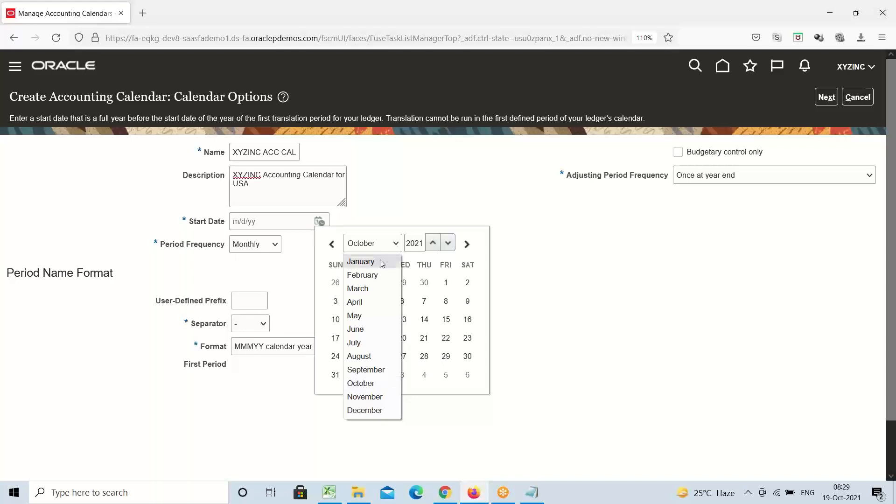
{"action": "left_click", "coordinate": [380, 260]}
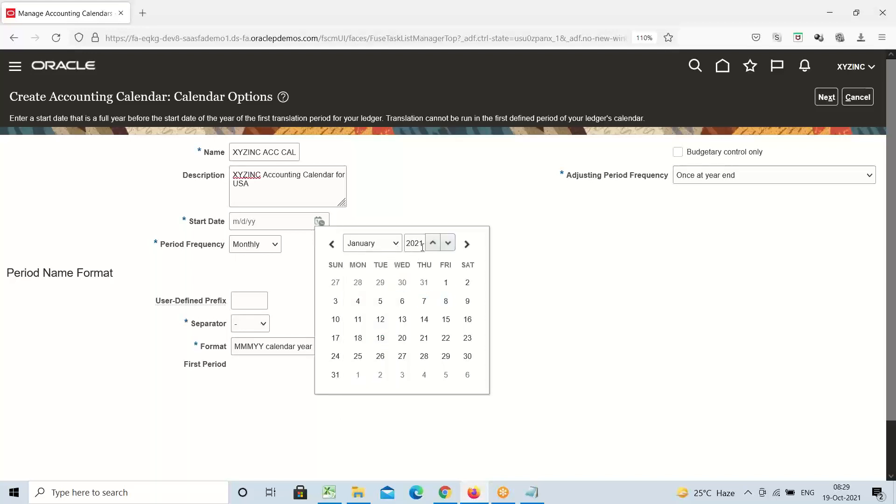
{"action": "left_click", "coordinate": [446, 283]}
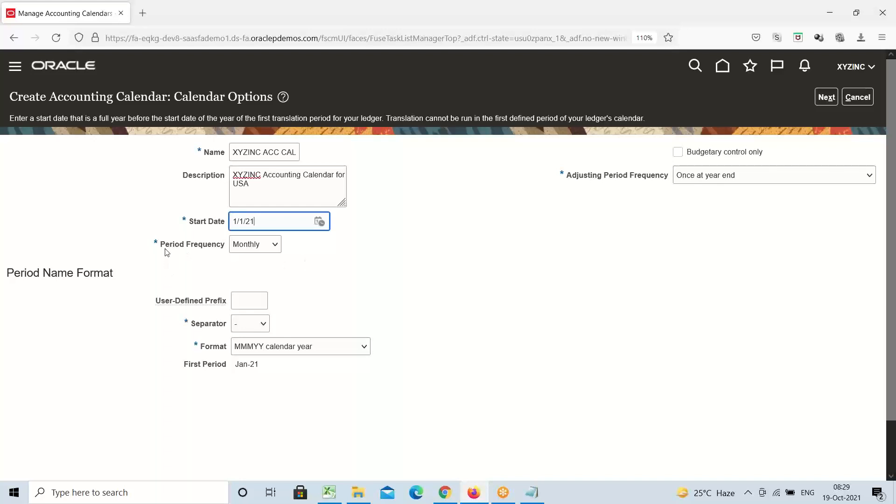
{"action": "left_click", "coordinate": [275, 247]}
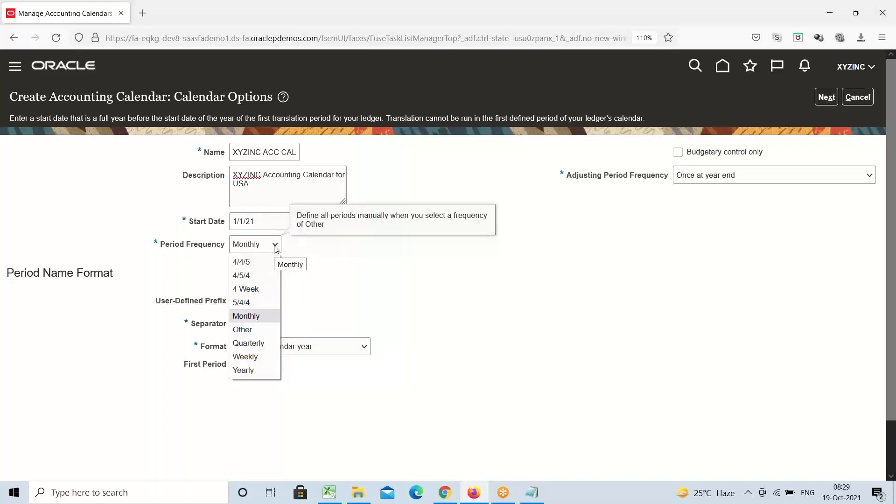
{"action": "left_click", "coordinate": [348, 268]}
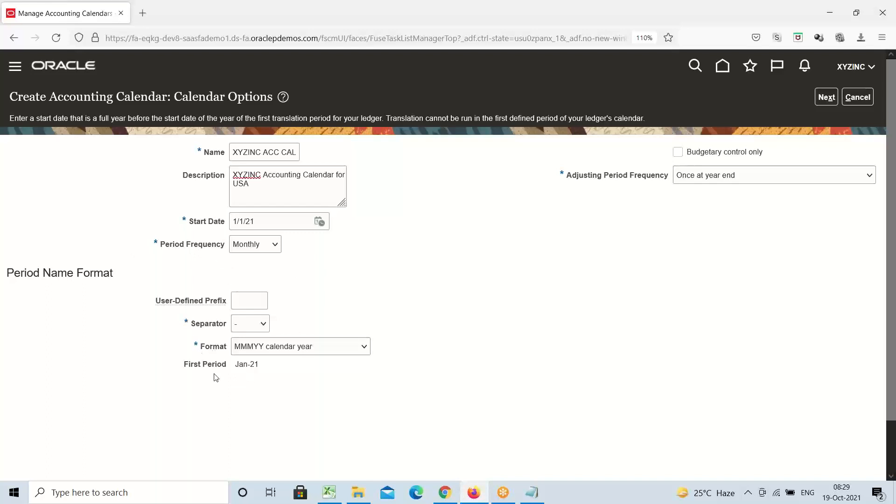
{"action": "left_click_drag", "start_coordinate": [196, 366], "coordinate": [239, 365]}
{"action": "mouse_move", "coordinate": [239, 355]}
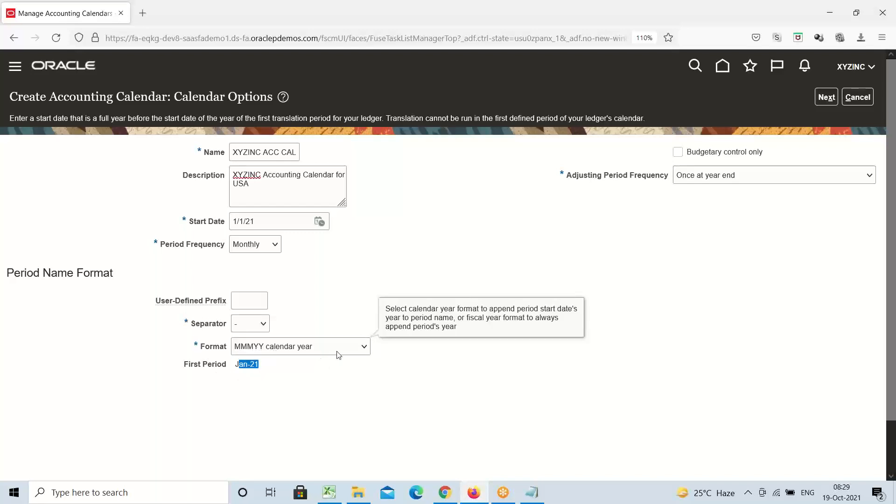
{"action": "left_click", "coordinate": [362, 350]}
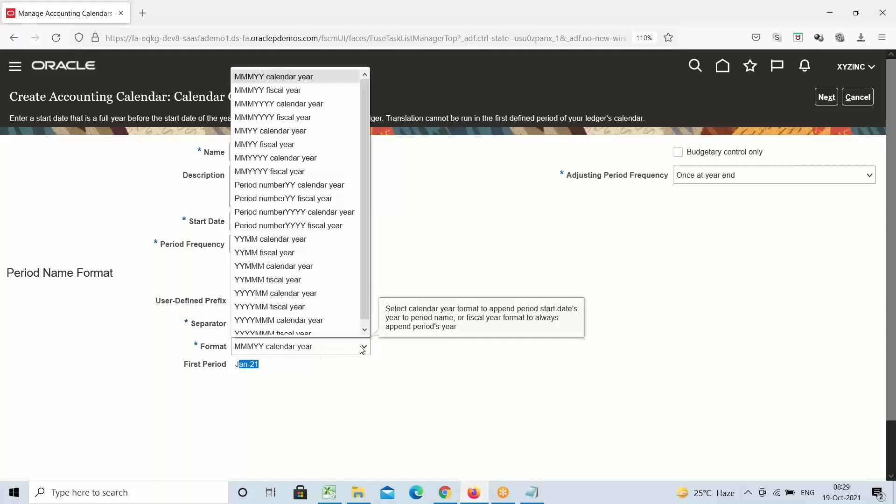
{"action": "left_click", "coordinate": [312, 393]}
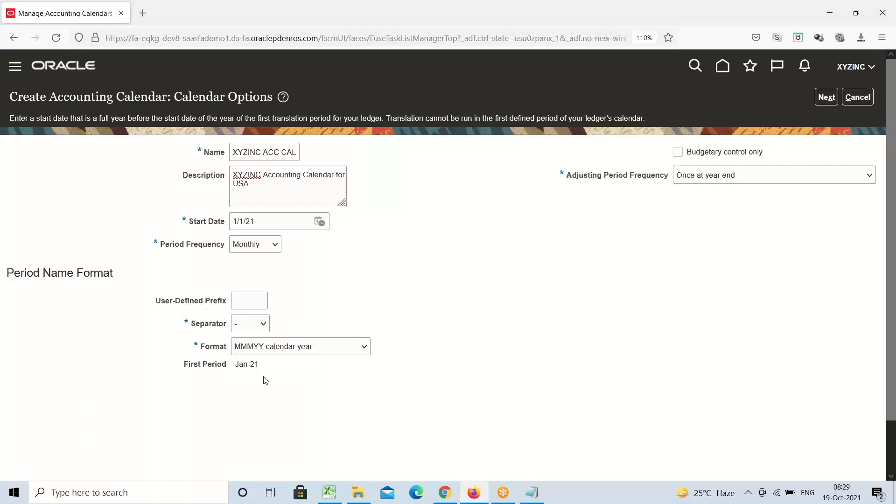
{"action": "triple_click", "coordinate": [249, 365]}
{"action": "left_click", "coordinate": [300, 384]}
{"action": "double_click", "coordinate": [255, 367]}
Try a slash as the period name separator, then set it back to a hyphen
{"action": "left_click", "coordinate": [265, 328]}
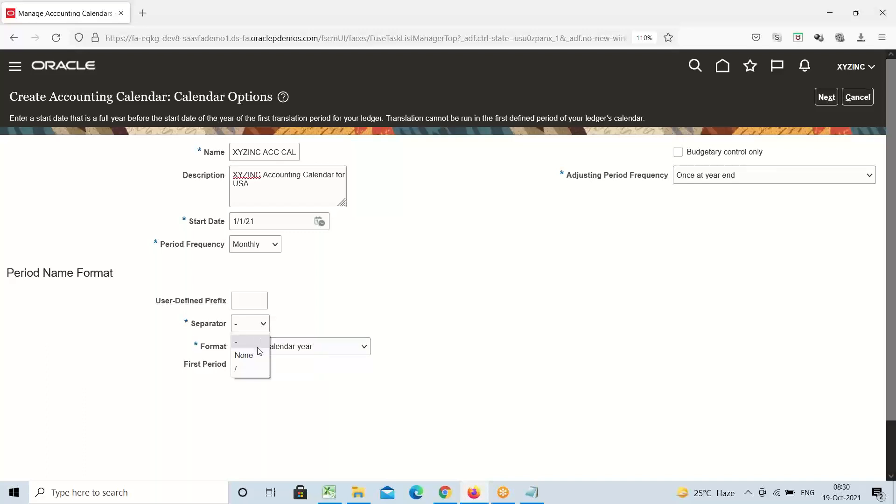
{"action": "left_click", "coordinate": [247, 370]}
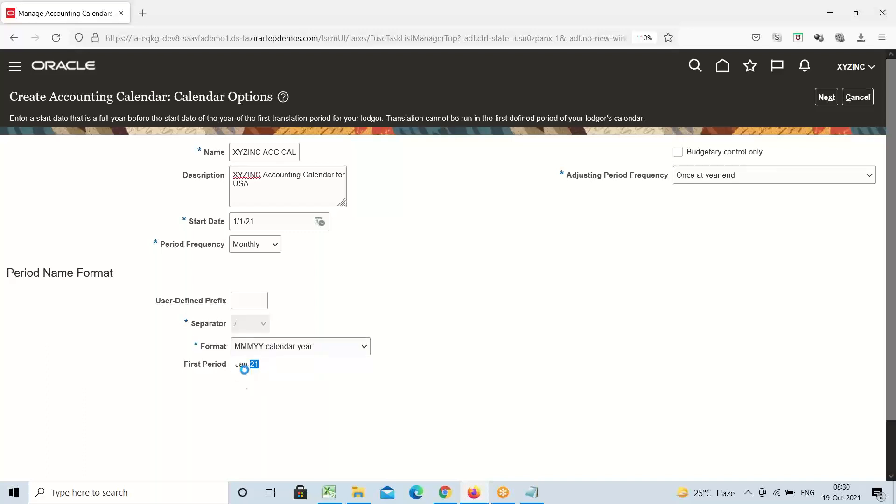
{"action": "left_click", "coordinate": [265, 327]}
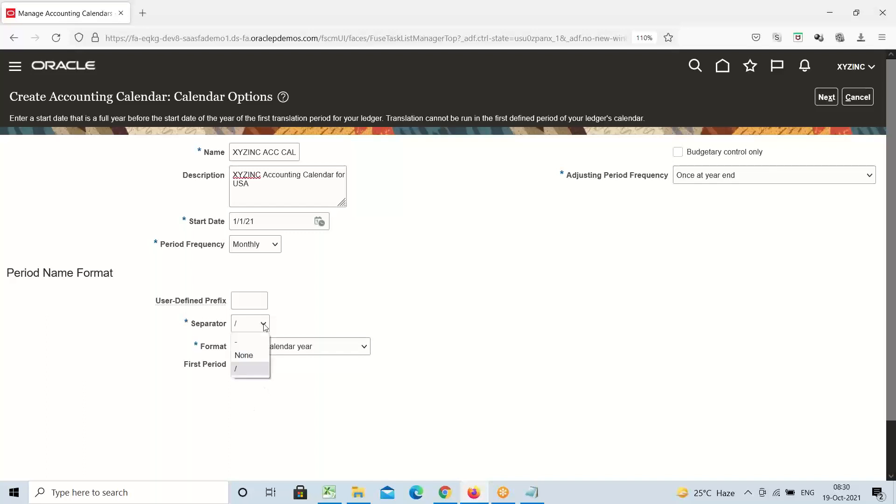
{"action": "left_click", "coordinate": [250, 346]}
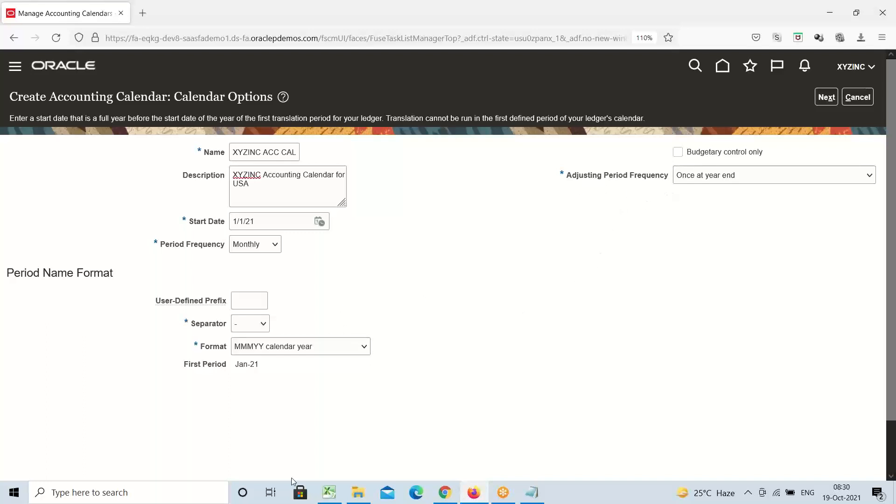
Check the Adjustment Period note in Excel cell A133, then return to the calendar options page
{"action": "left_click", "coordinate": [329, 494]}
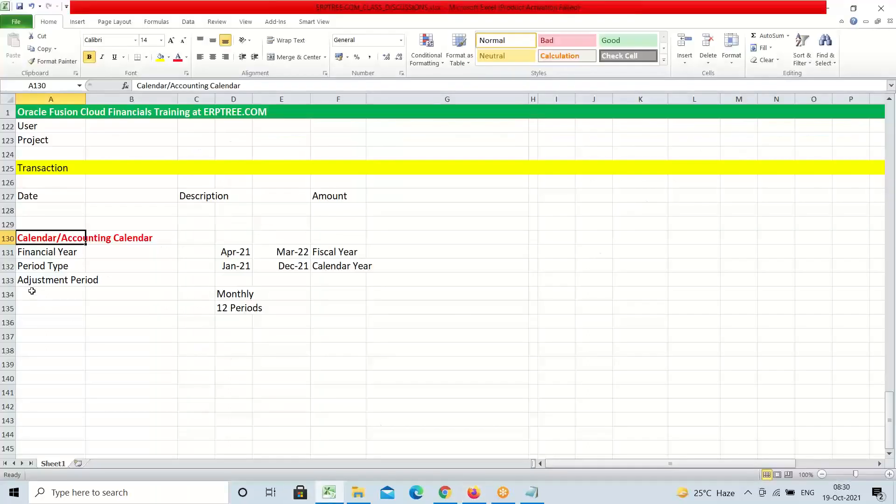
{"action": "left_click", "coordinate": [29, 283]}
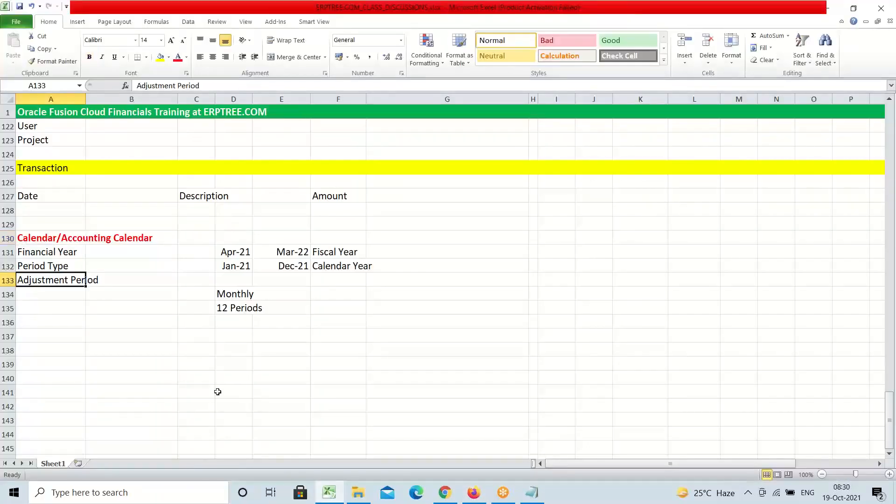
{"action": "left_click", "coordinate": [475, 493]}
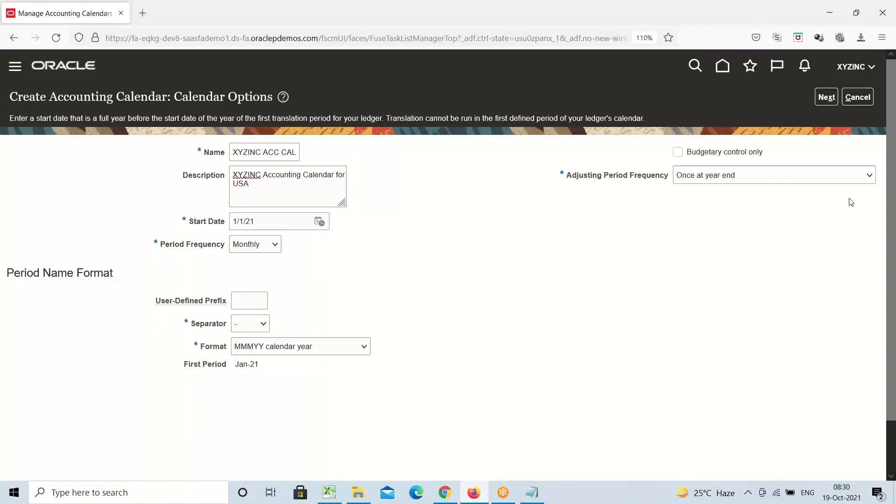
{"action": "left_click", "coordinate": [869, 176]}
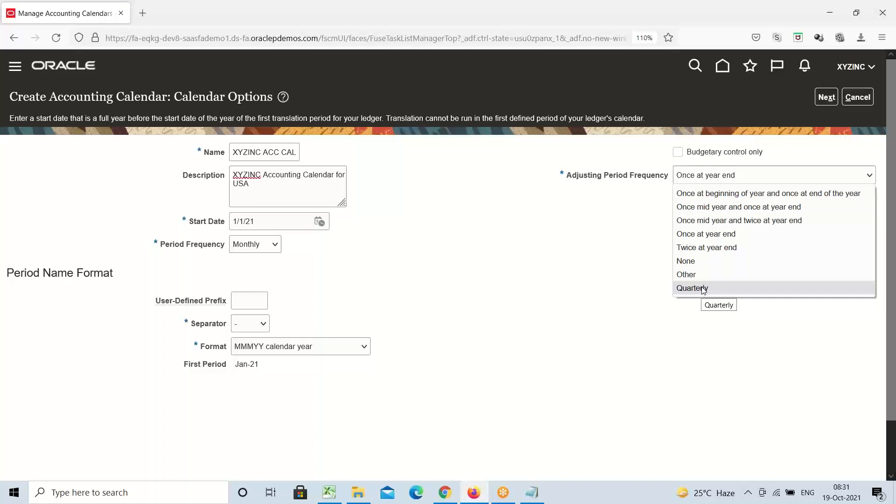
{"action": "left_click", "coordinate": [710, 234]}
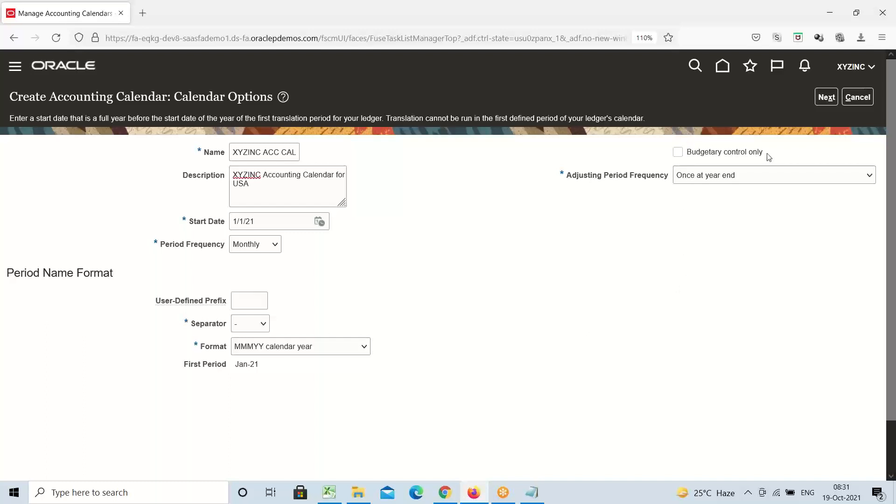
{"action": "left_click_drag", "start_coordinate": [767, 155], "coordinate": [690, 158]}
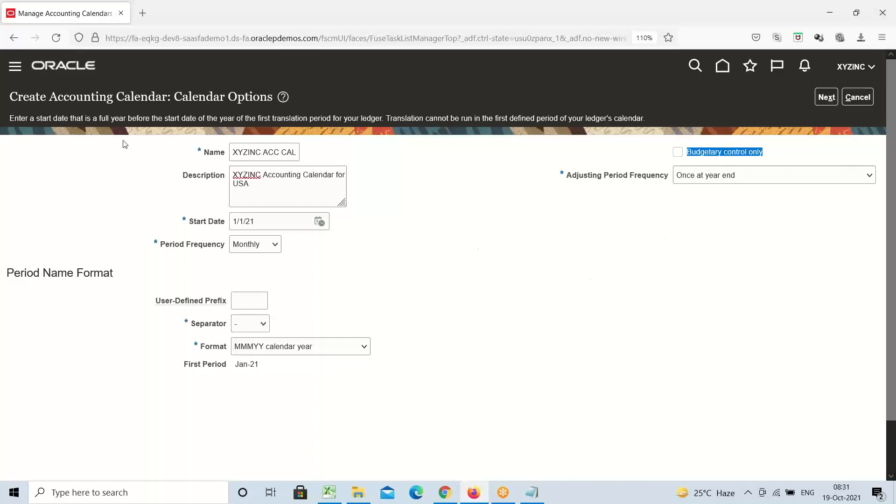
{"action": "left_click", "coordinate": [120, 120]}
{"action": "triple_click", "coordinate": [120, 120]}
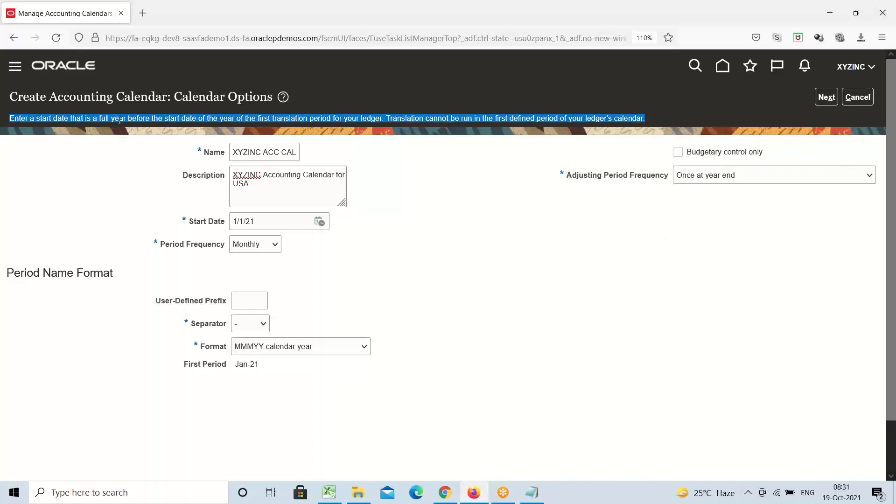
{"action": "left_click", "coordinate": [388, 120]}
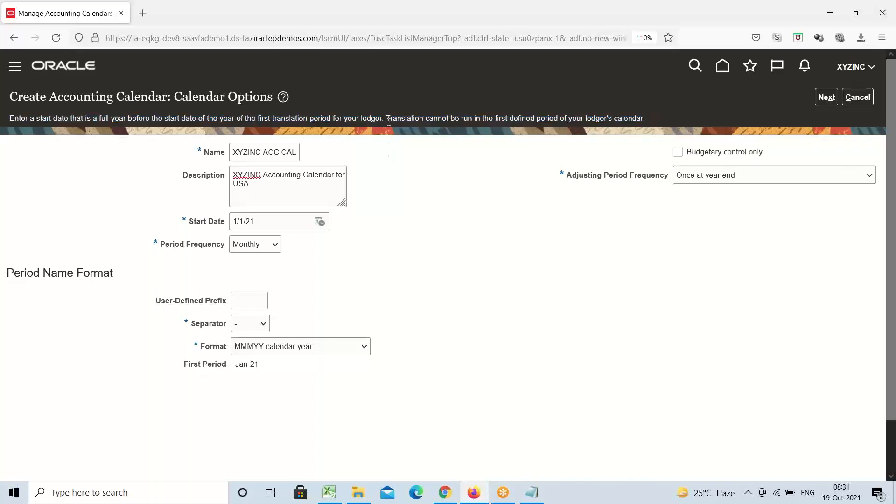
{"action": "left_click_drag", "start_coordinate": [419, 125], "coordinate": [423, 130]}
{"action": "triple_click", "coordinate": [304, 118]}
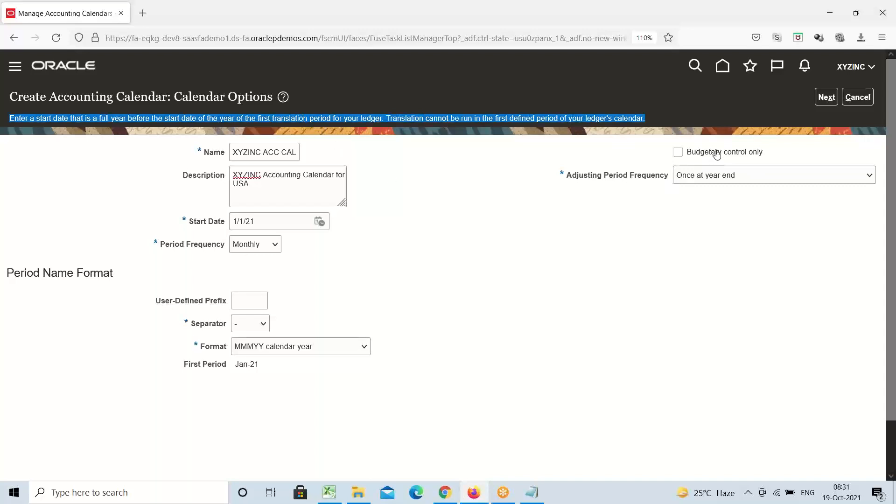
{"action": "left_click", "coordinate": [500, 216]}
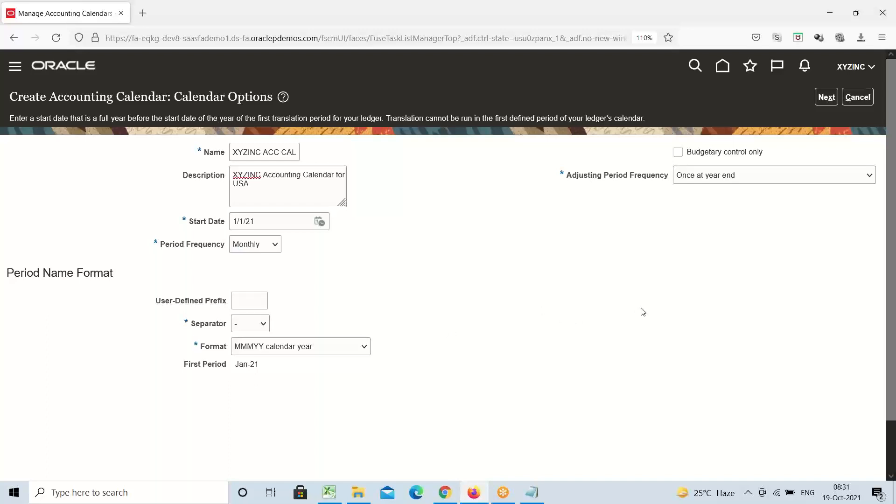
{"action": "left_click", "coordinate": [689, 17]}
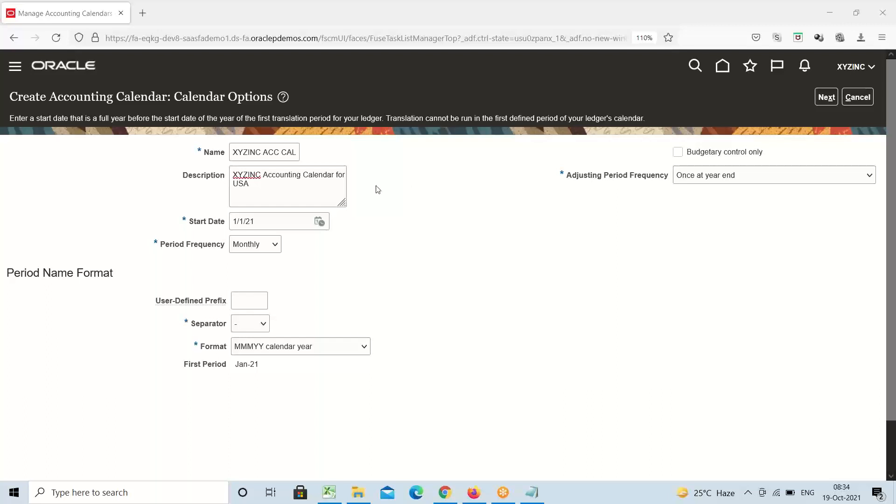
{"action": "left_click", "coordinate": [245, 297]}
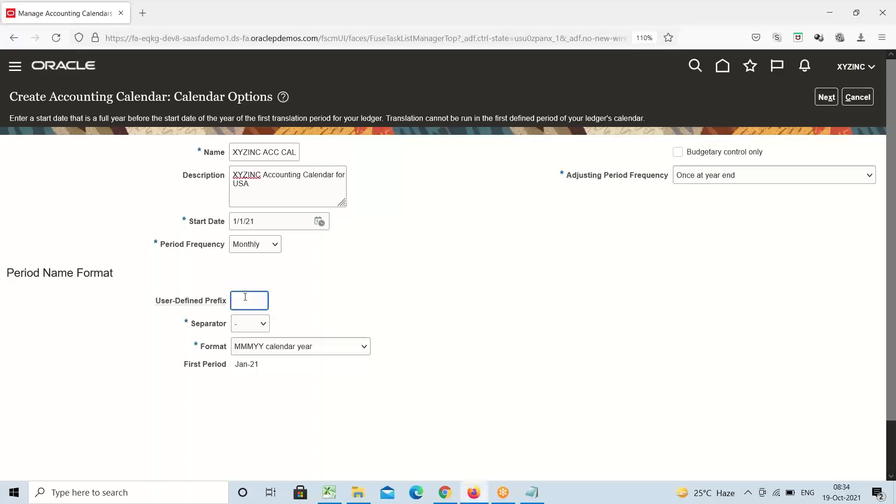
{"action": "type", "text": "xy"}
{"action": "left_click", "coordinate": [361, 315]}
{"action": "left_click", "coordinate": [260, 300]}
{"action": "key", "text": "BackSpace"}
{"action": "key", "text": "BackSpace"}
{"action": "key", "text": "BackSpace"}
{"action": "left_click", "coordinate": [406, 335]}
{"action": "left_click", "coordinate": [363, 348]}
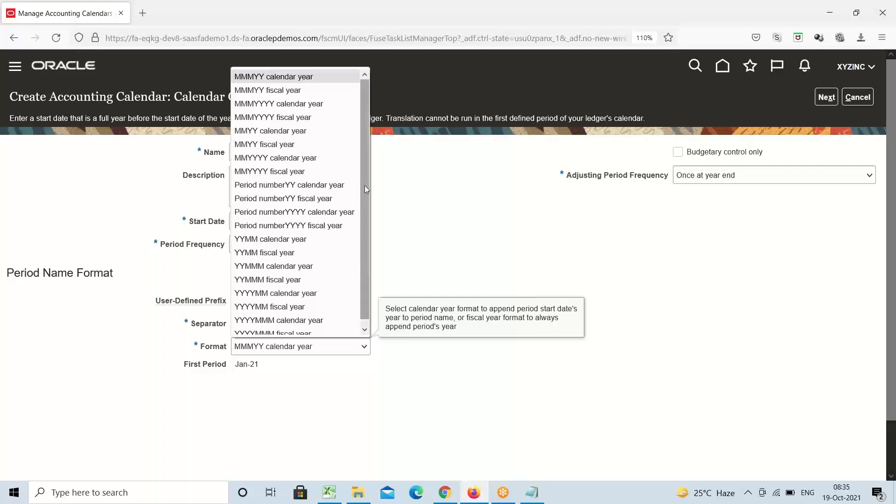
{"action": "left_click_drag", "start_coordinate": [366, 190], "coordinate": [366, 232]}
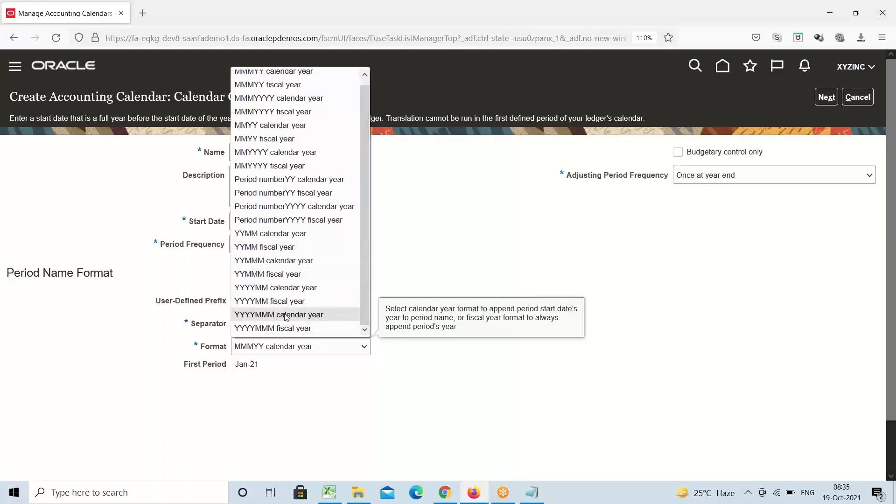
{"action": "left_click", "coordinate": [263, 166]}
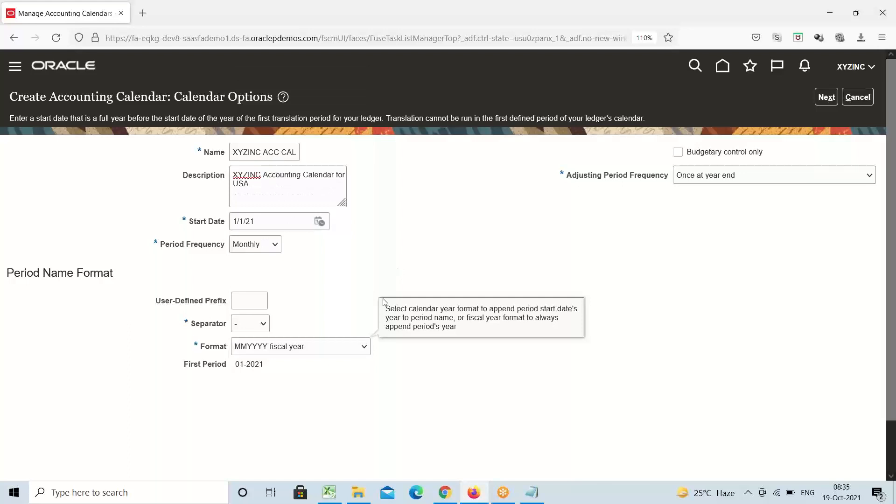
{"action": "left_click", "coordinate": [365, 346]}
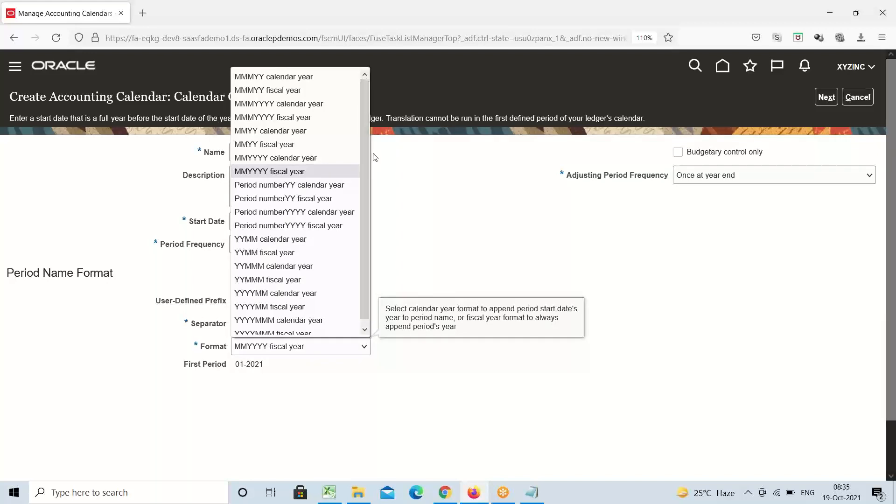
{"action": "left_click", "coordinate": [299, 149]}
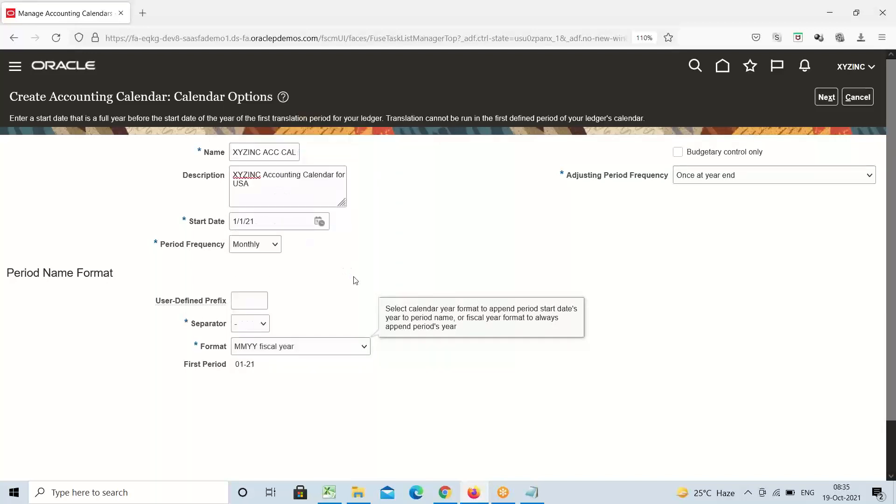
{"action": "left_click", "coordinate": [364, 346]}
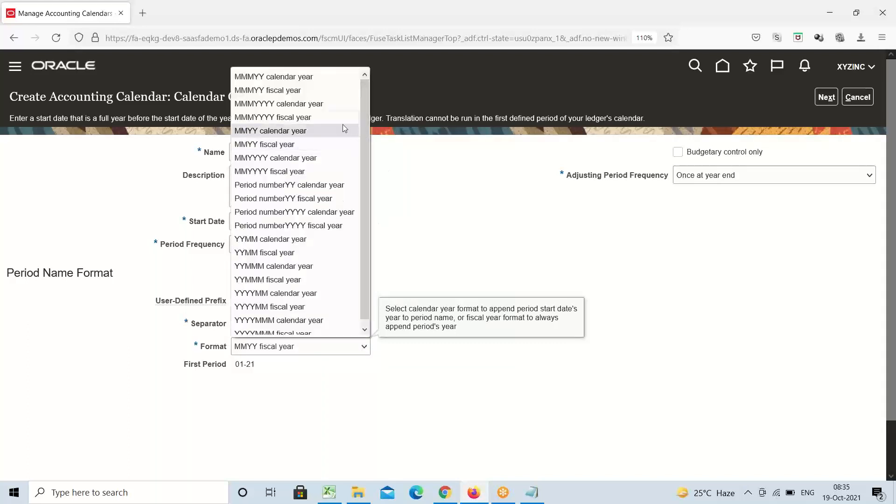
{"action": "left_click", "coordinate": [275, 77]}
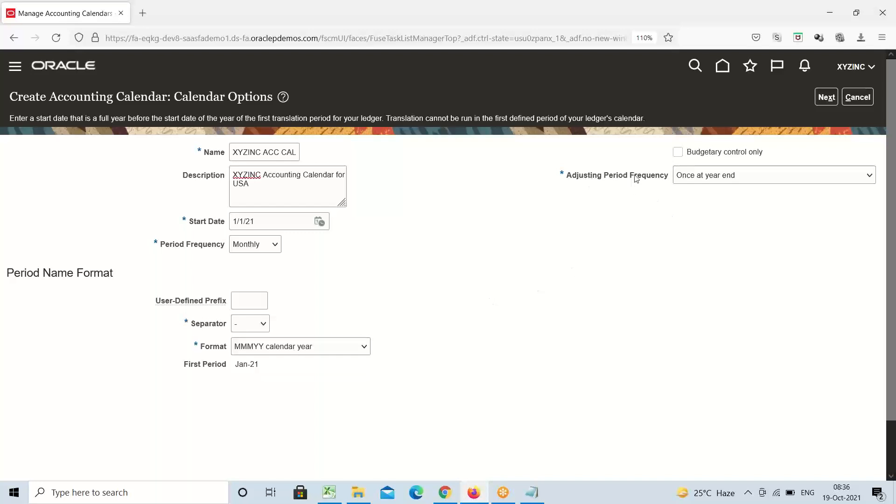
Keep the adjusting period frequency at Once at year end and point out the start date guidance
{"action": "left_click", "coordinate": [868, 176]}
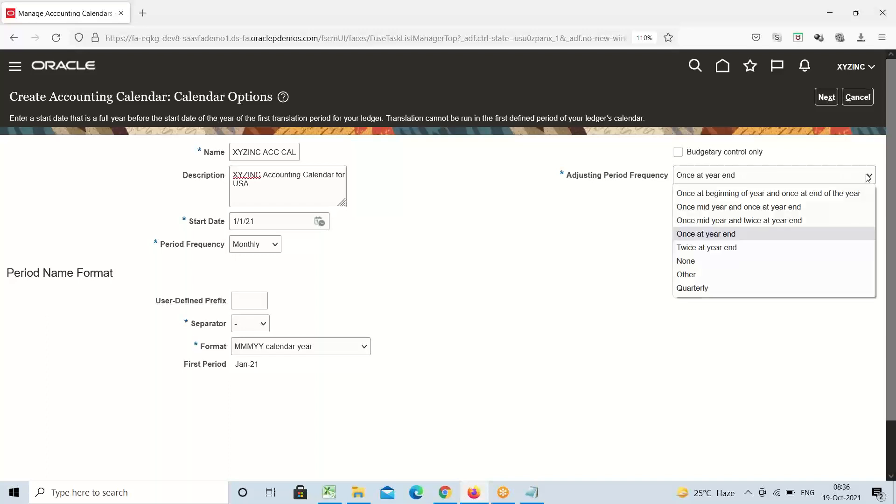
{"action": "left_click", "coordinate": [586, 247]}
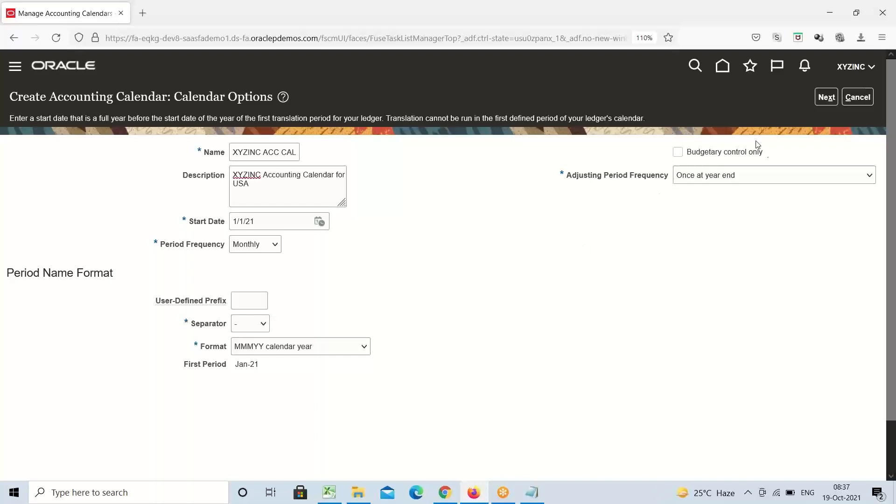
{"action": "triple_click", "coordinate": [222, 117]}
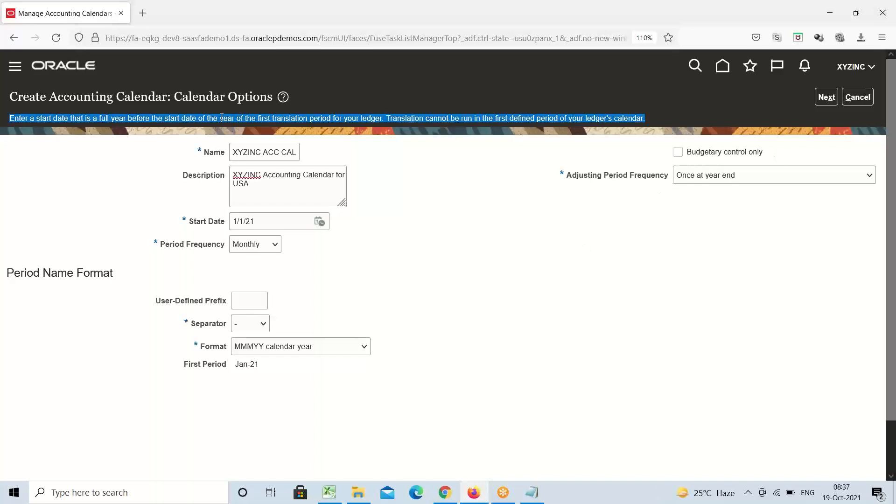
{"action": "left_click", "coordinate": [468, 166]}
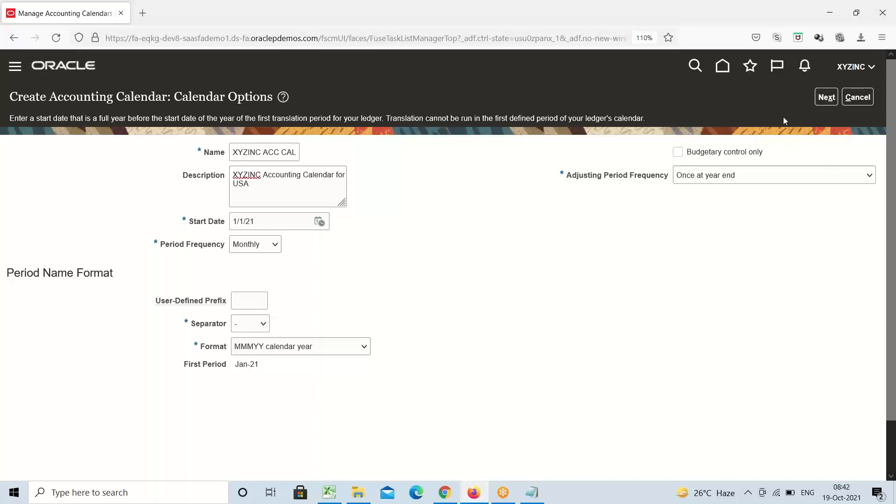
Proceed to Period Details, where monthly periods Jan-21 through May-21 are generated for XYZINC ACC CAL
{"action": "left_click", "coordinate": [827, 98]}
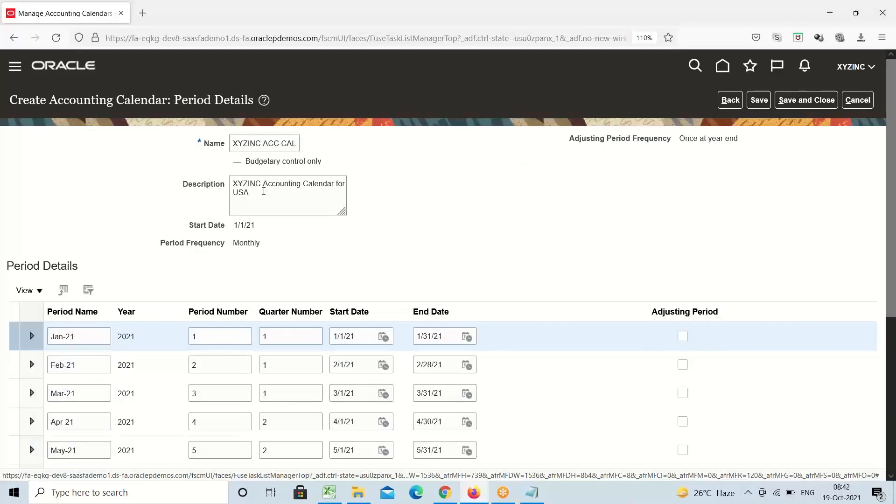
{"action": "triple_click", "coordinate": [242, 225]}
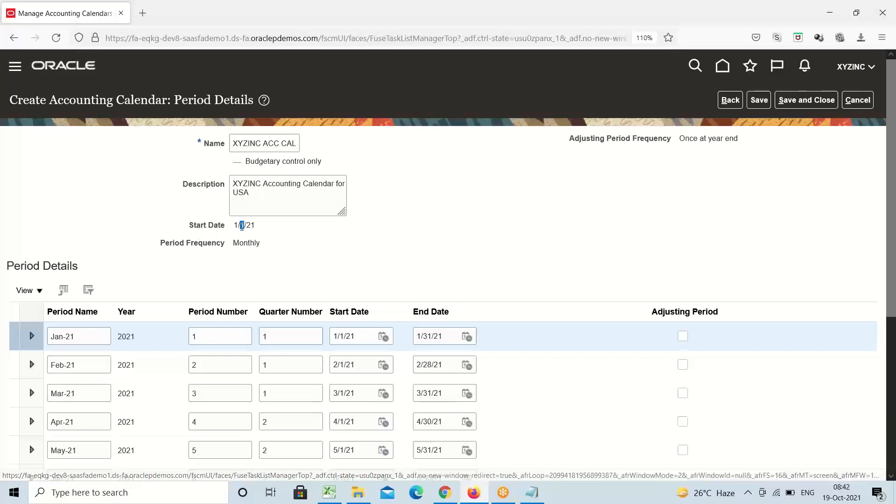
{"action": "double_click", "coordinate": [247, 245]}
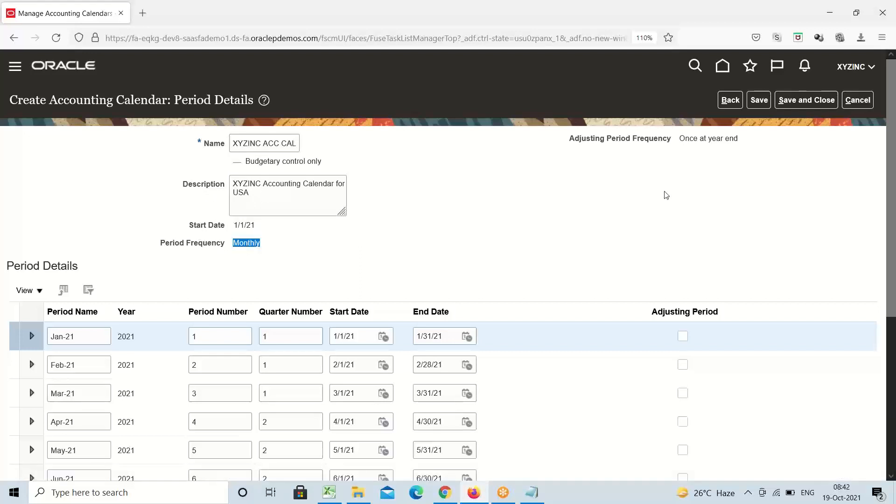
{"action": "triple_click", "coordinate": [641, 143]}
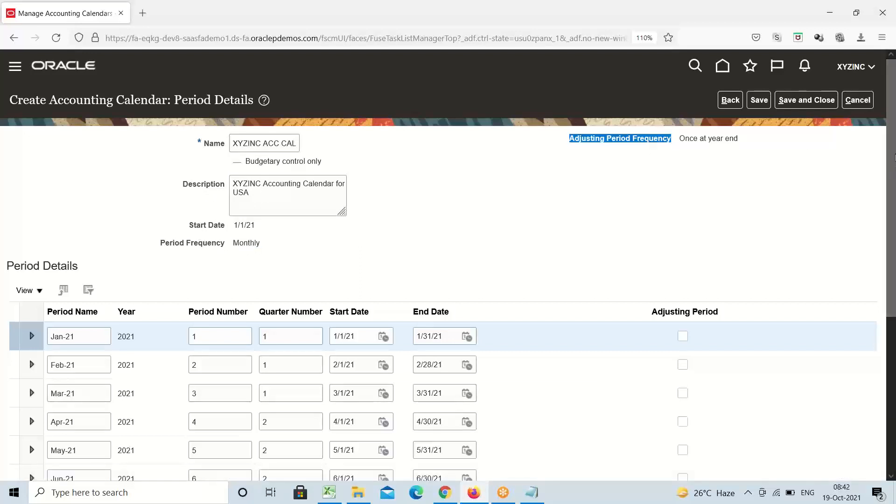
{"action": "left_click_drag", "start_coordinate": [893, 161], "coordinate": [889, 225]}
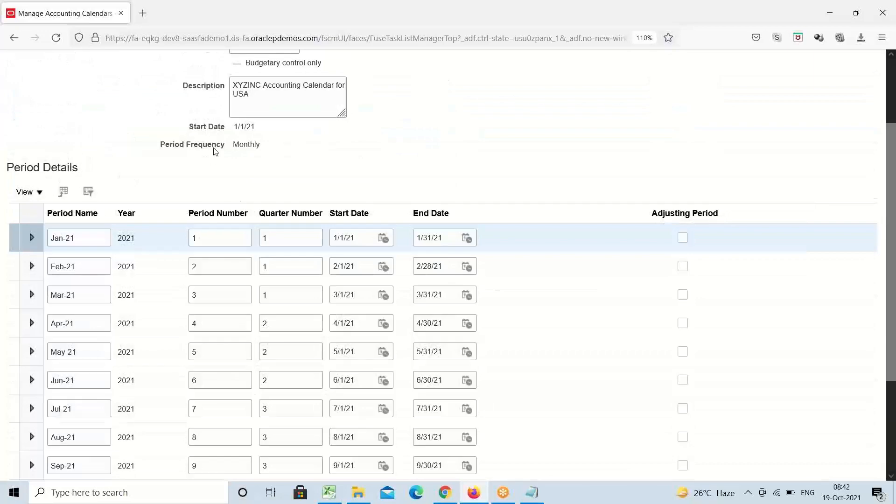
{"action": "double_click", "coordinate": [244, 146]}
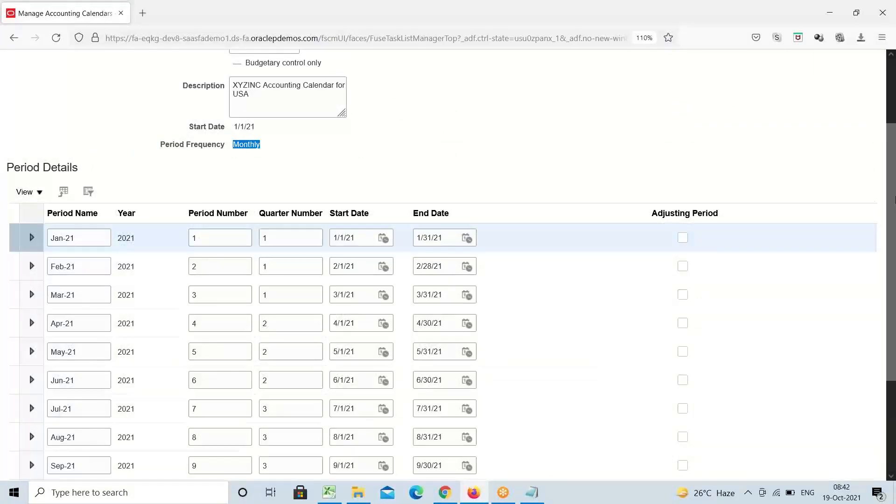
{"action": "left_click_drag", "start_coordinate": [893, 172], "coordinate": [892, 261]}
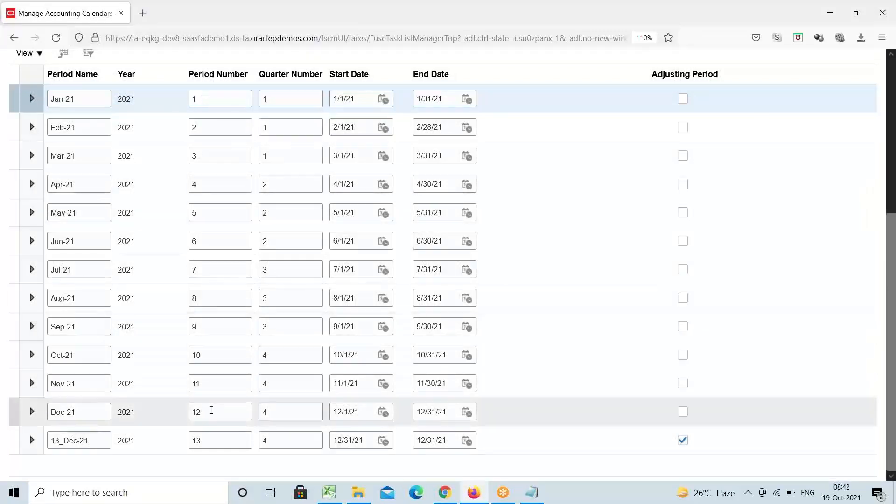
{"action": "left_click", "coordinate": [210, 411]}
{"action": "left_click", "coordinate": [210, 437]}
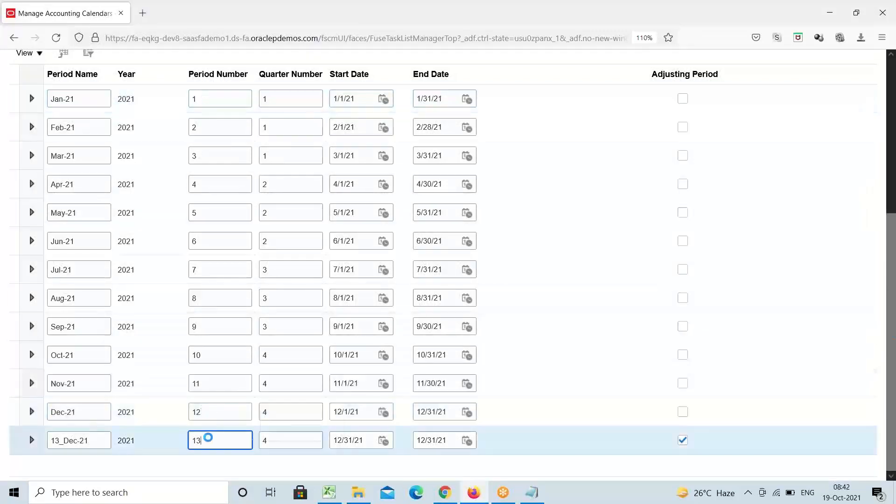
{"action": "scroll", "coordinate": [891, 279], "scroll_direction": "up", "scroll_amount": 5}
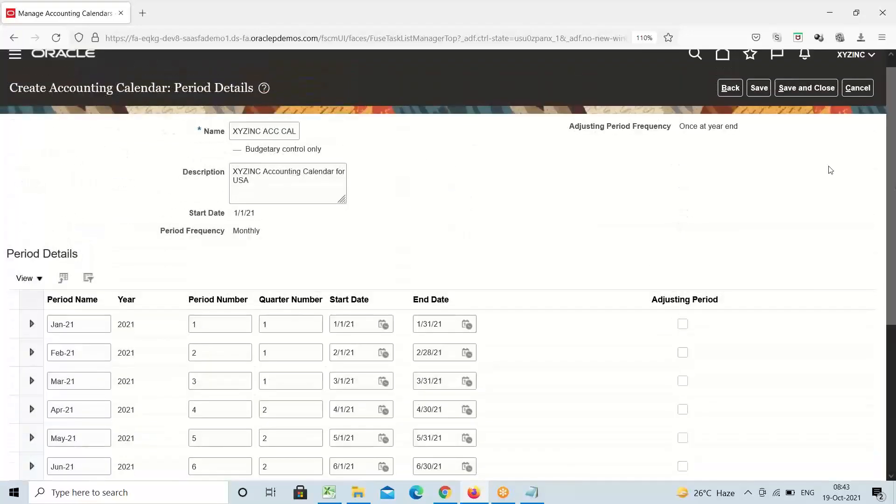
{"action": "double_click", "coordinate": [715, 126]}
{"action": "triple_click", "coordinate": [710, 127]}
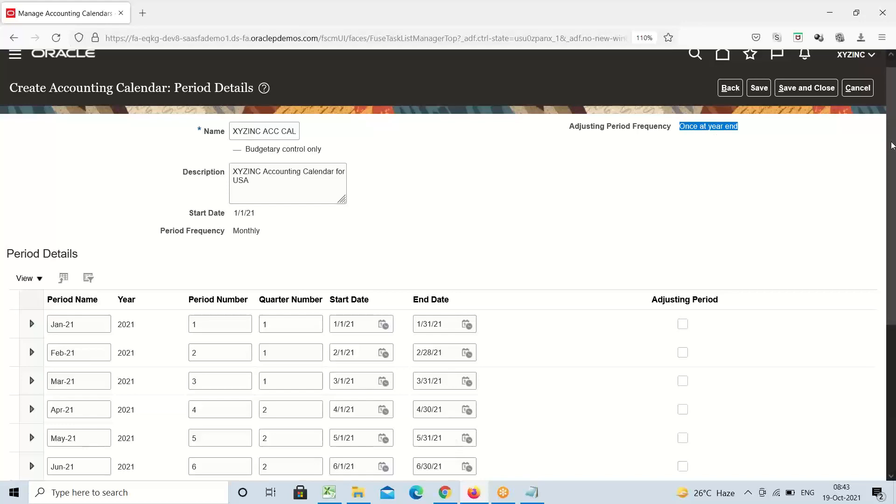
{"action": "left_click_drag", "start_coordinate": [892, 145], "coordinate": [894, 346]}
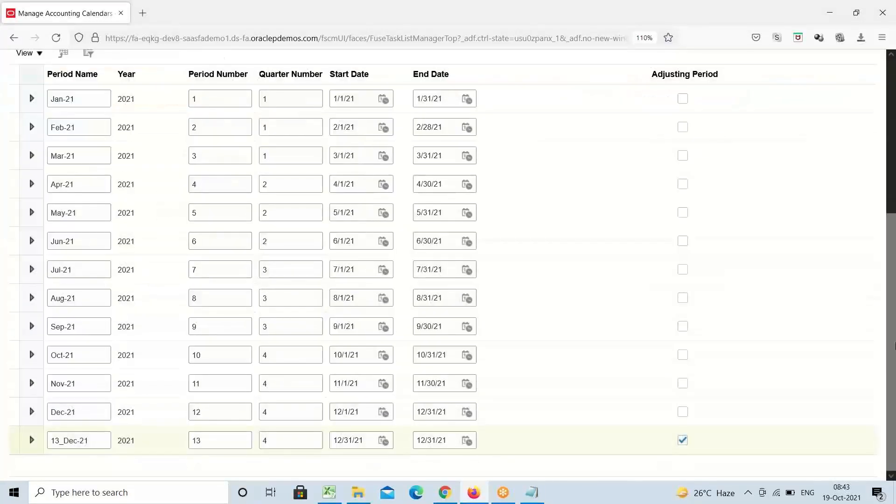
{"action": "left_click", "coordinate": [204, 447]}
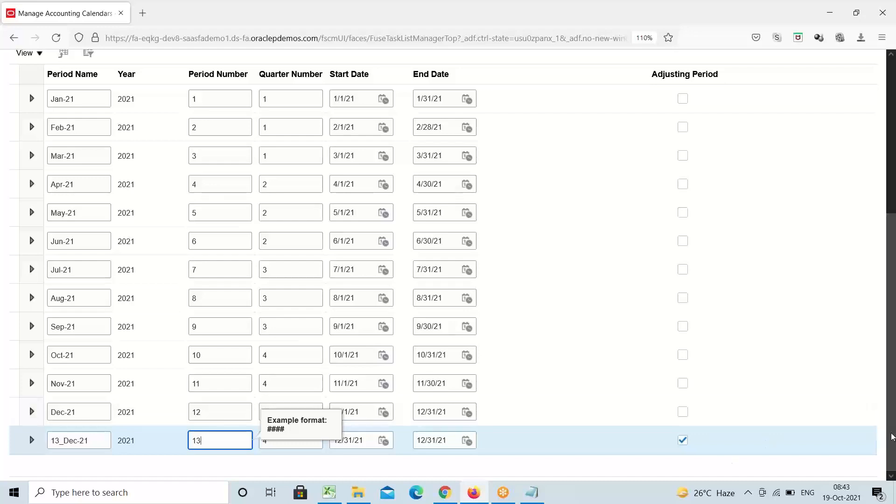
{"action": "scroll", "coordinate": [892, 437], "scroll_direction": "up", "scroll_amount": 5}
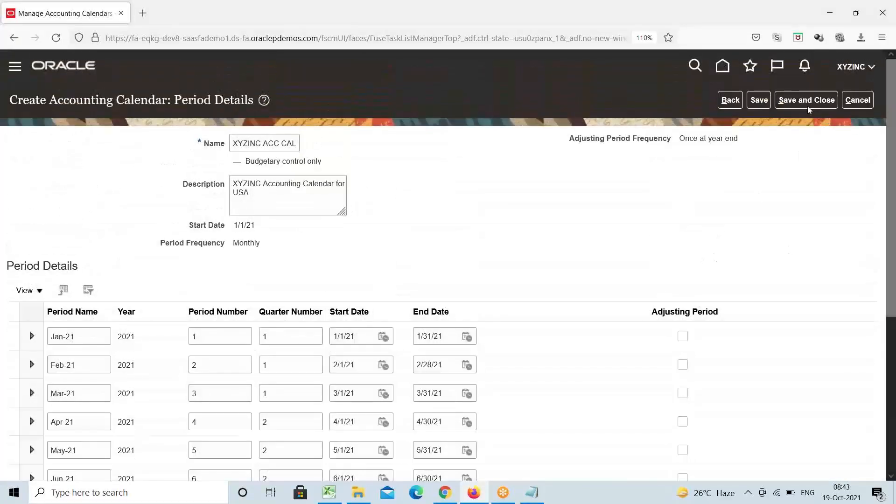
Save and close XYZINC ACC CAL, landing on an empty Manage Accounting Calendars results list
{"action": "left_click", "coordinate": [805, 104]}
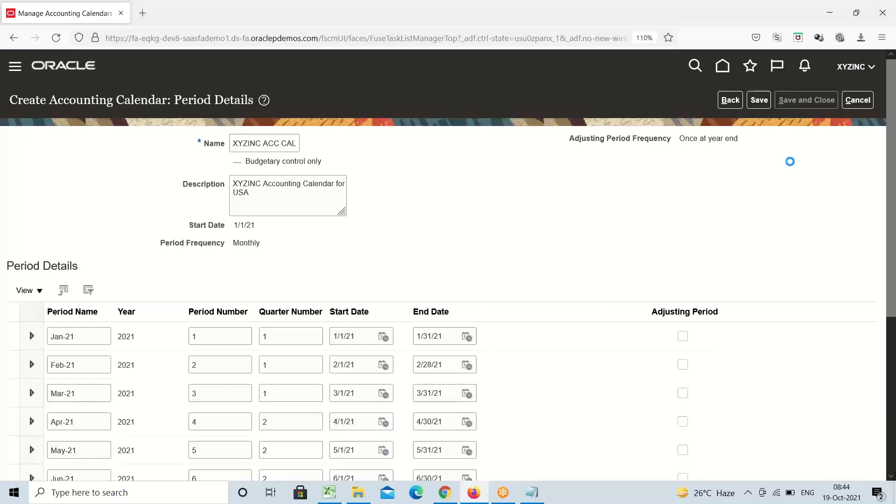
{"action": "left_click_drag", "start_coordinate": [892, 152], "coordinate": [891, 244]}
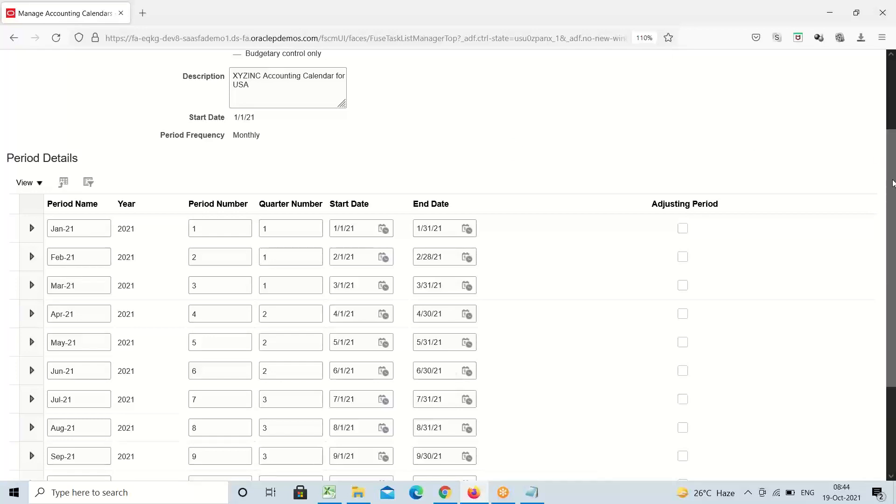
{"action": "scroll", "coordinate": [892, 183], "scroll_direction": "down", "scroll_amount": 3}
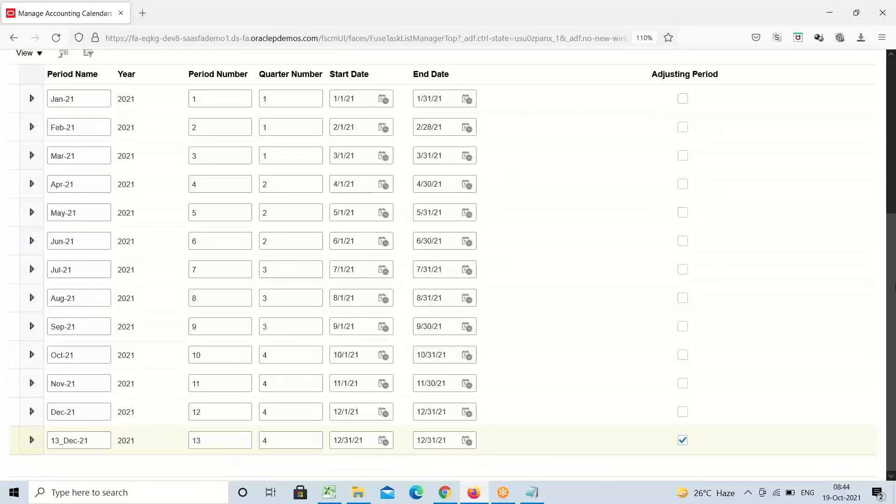
{"action": "scroll", "coordinate": [892, 285], "scroll_direction": "up", "scroll_amount": 5}
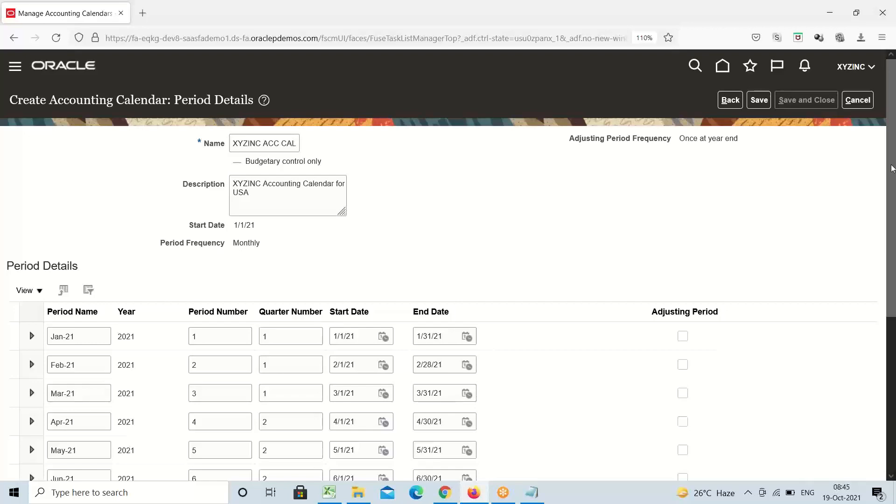
{"action": "left_click_drag", "start_coordinate": [894, 170], "coordinate": [894, 250]}
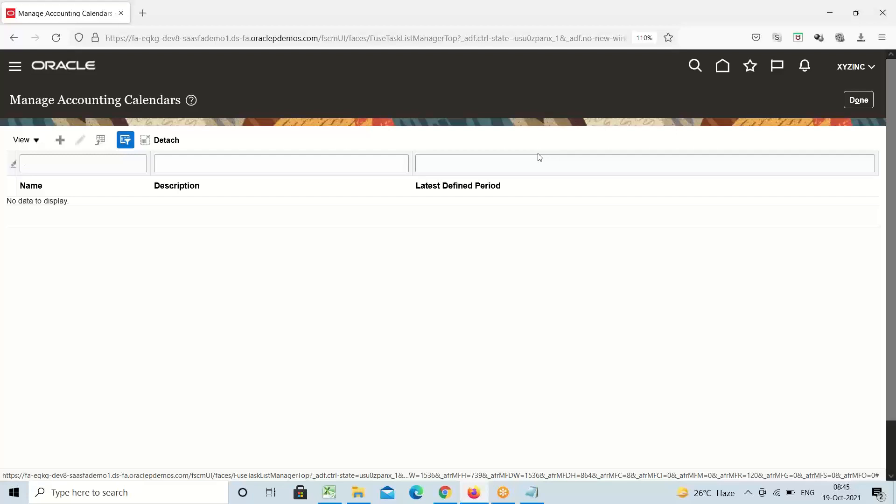
Filter calendars by the name XYZINC and select the XYZINC ACC CAL row
{"action": "left_click", "coordinate": [131, 161]}
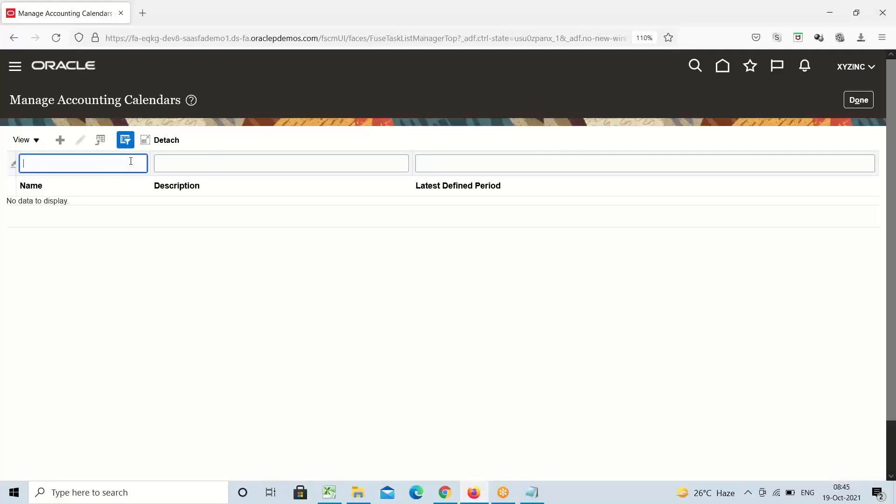
{"action": "type", "text": "X"}
{"action": "key", "text": "BackSpace"}
{"action": "type", "text": "XYZINC"}
{"action": "key", "text": "Return"}
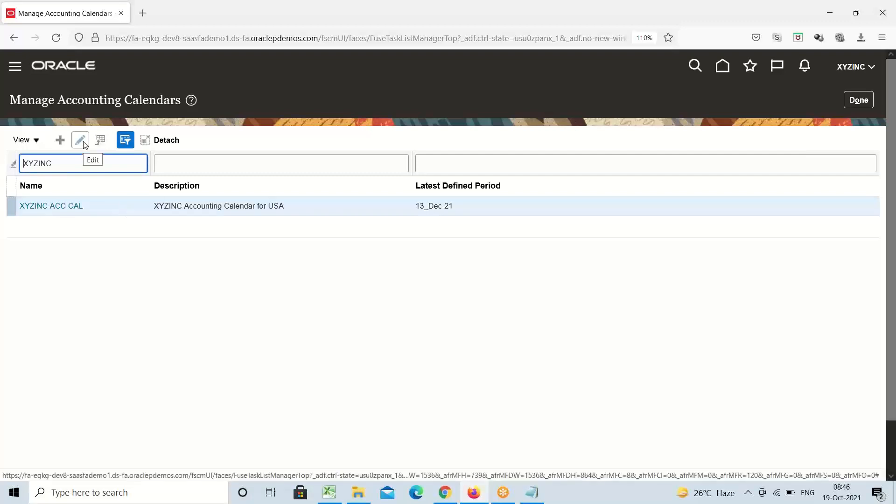
{"action": "left_click", "coordinate": [118, 210]}
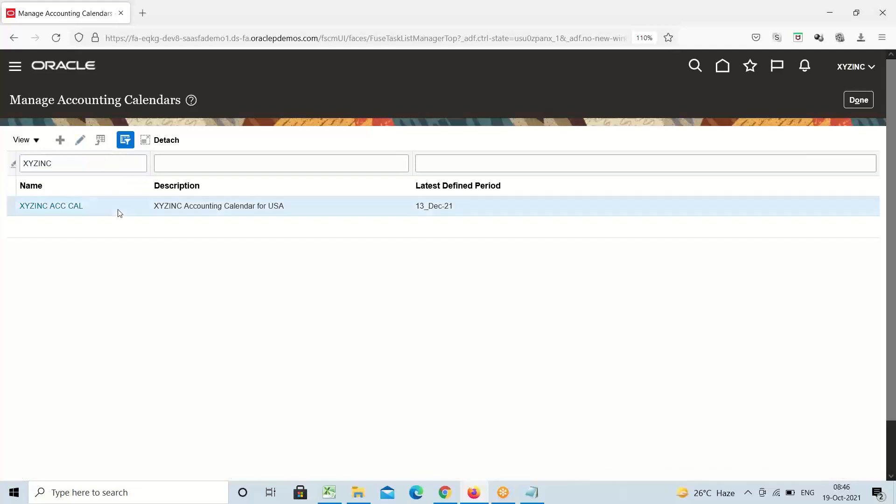
{"action": "left_click", "coordinate": [81, 141]}
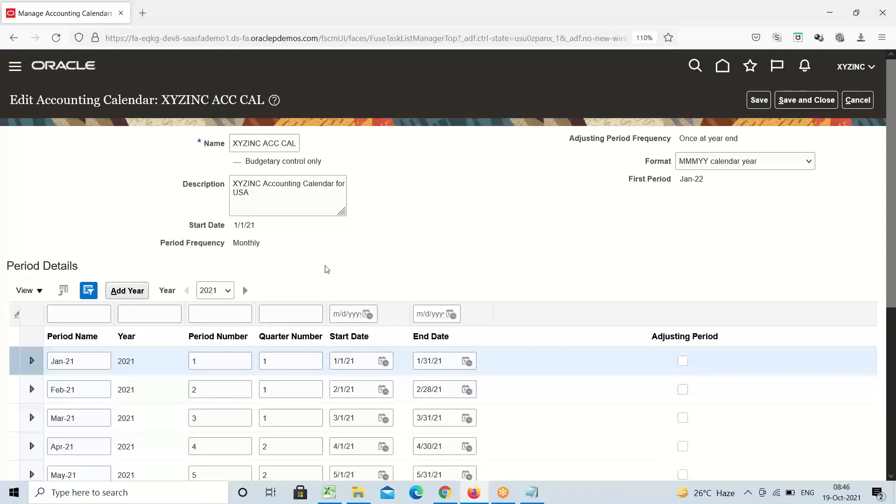
{"action": "left_click", "coordinate": [228, 292]}
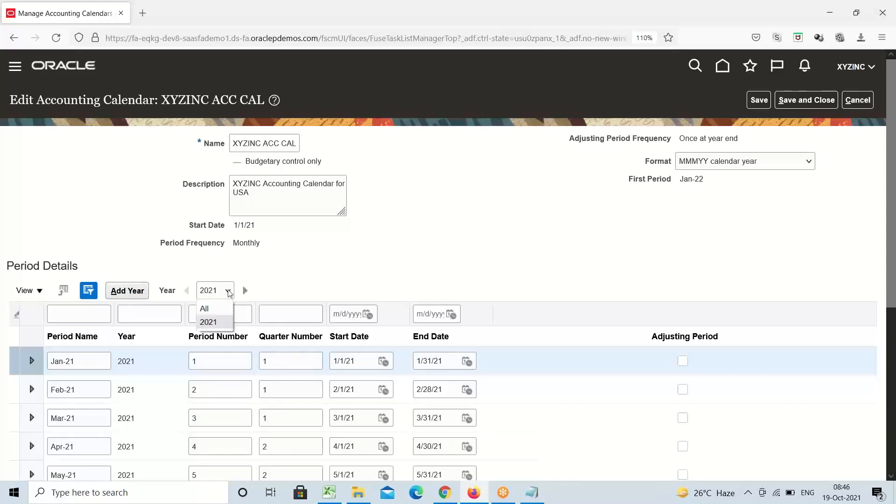
{"action": "left_click", "coordinate": [219, 324]}
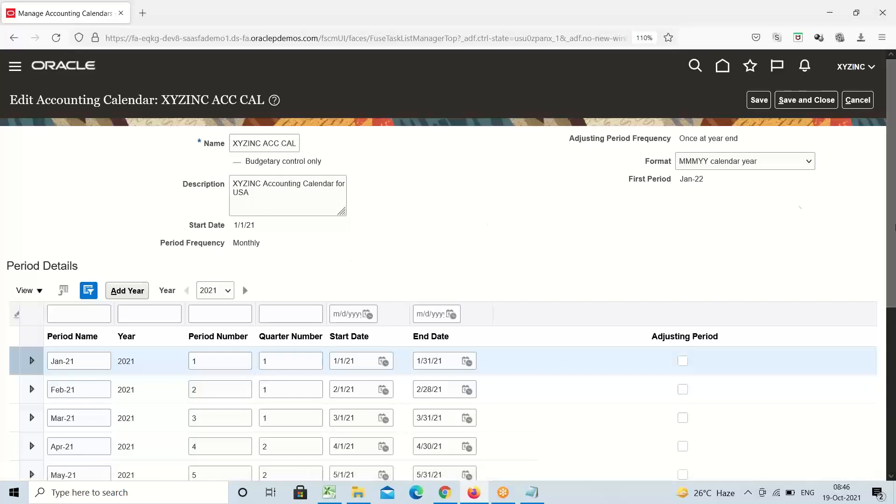
{"action": "left_click_drag", "start_coordinate": [892, 171], "coordinate": [893, 373]}
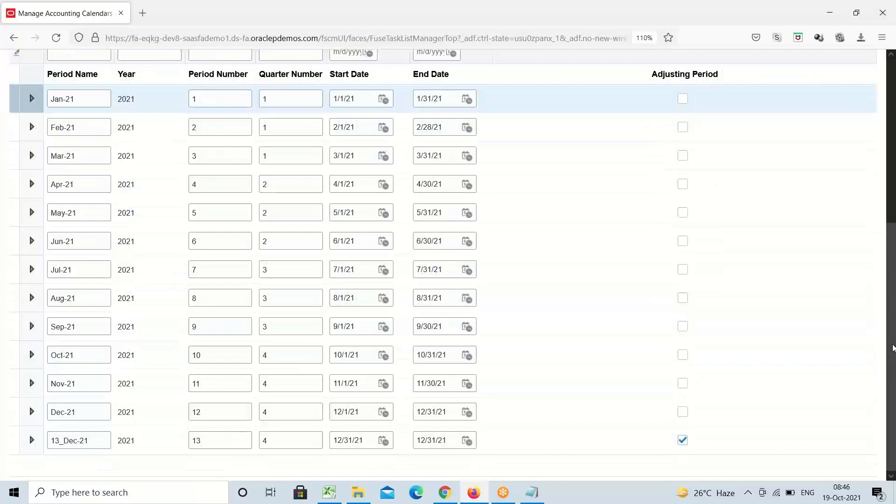
{"action": "scroll", "coordinate": [427, 241], "scroll_direction": "up", "scroll_amount": 6}
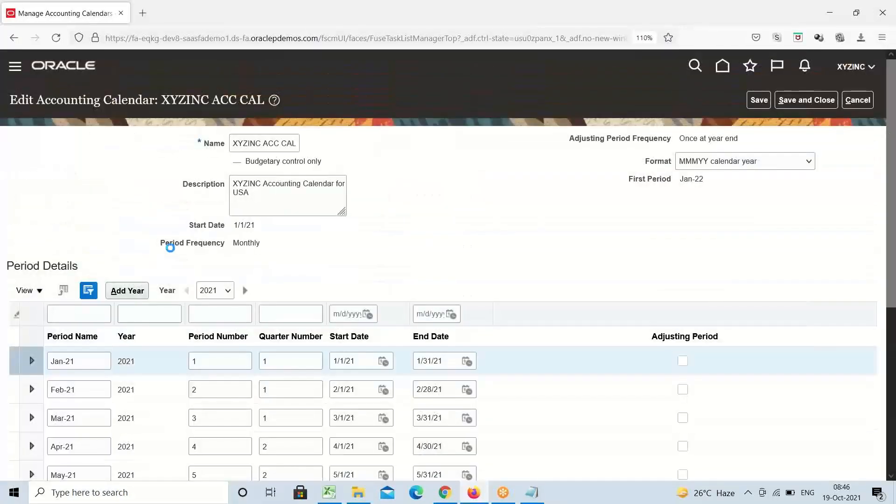
Add year 2022, generating Jan-22 through the 13_Dec-22 adjusting period, and review the new periods
{"action": "left_click", "coordinate": [123, 292]}
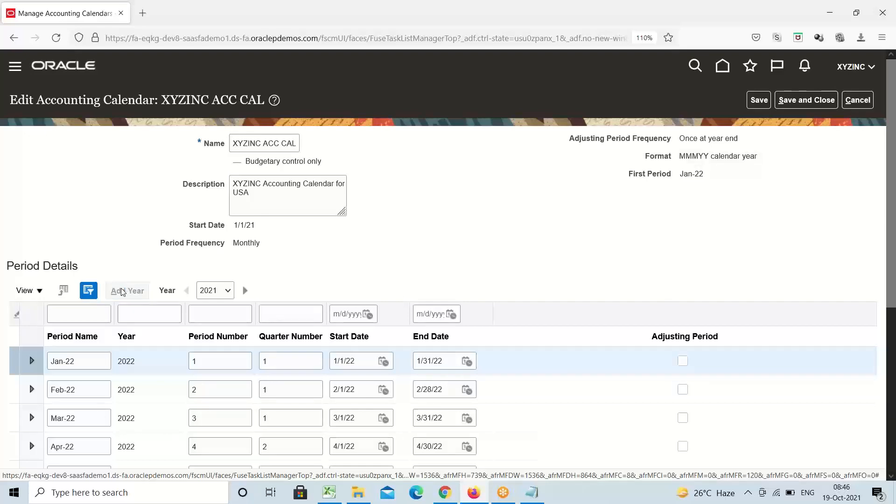
{"action": "left_click_drag", "start_coordinate": [892, 170], "coordinate": [895, 347]}
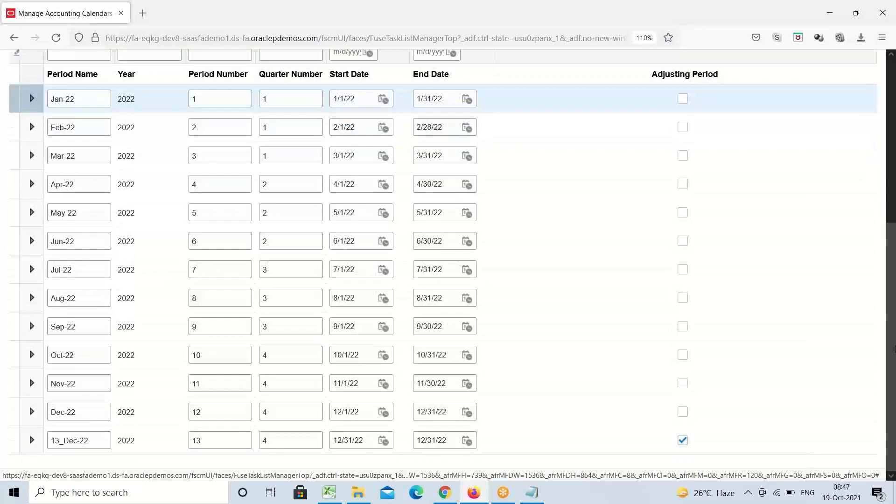
{"action": "left_click_drag", "start_coordinate": [895, 348], "coordinate": [895, 173]}
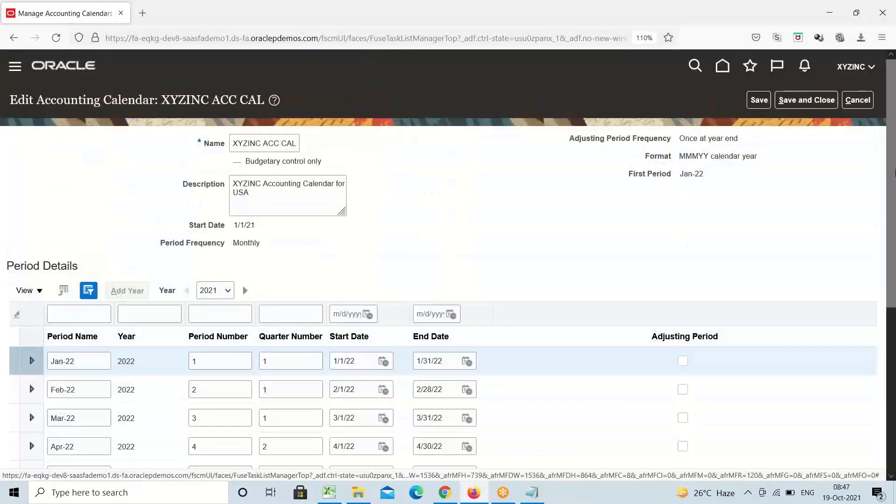
Save XYZINC ACC CAL with its 2022 periods, making Jan-23 the next first period
{"action": "left_click", "coordinate": [760, 102]}
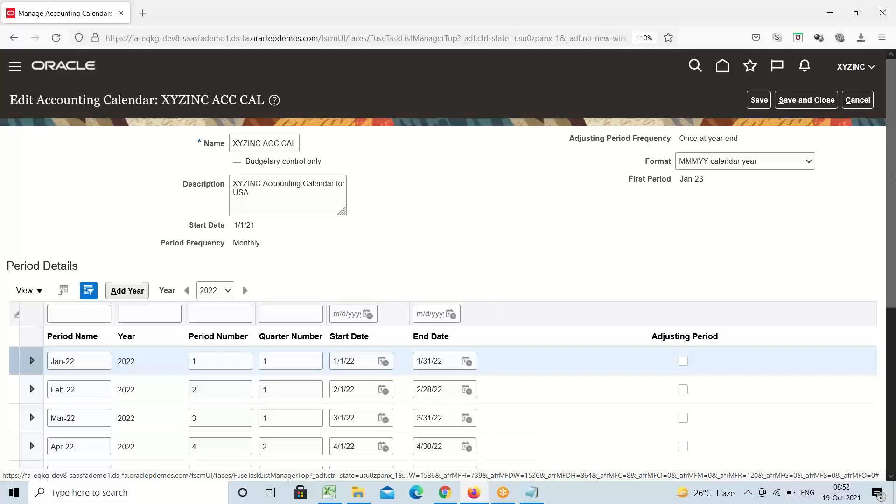
Save and close the calendar, then reopen XYZINC ACC CAL, now ending at 13_Dec-22, for editing
{"action": "left_click", "coordinate": [817, 101]}
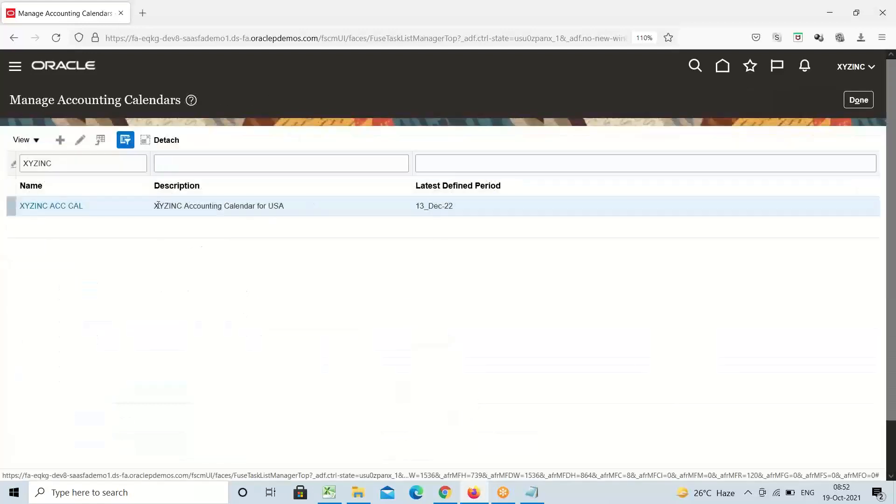
{"action": "left_click", "coordinate": [65, 209]}
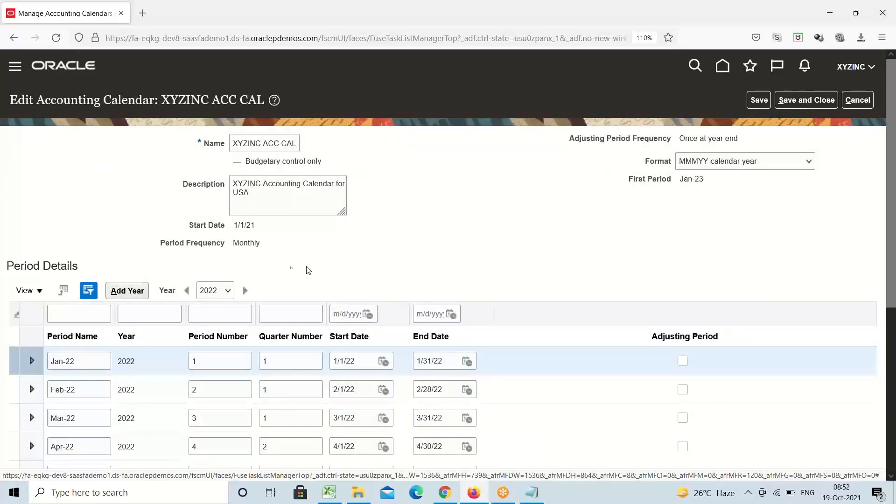
{"action": "left_click", "coordinate": [225, 291]}
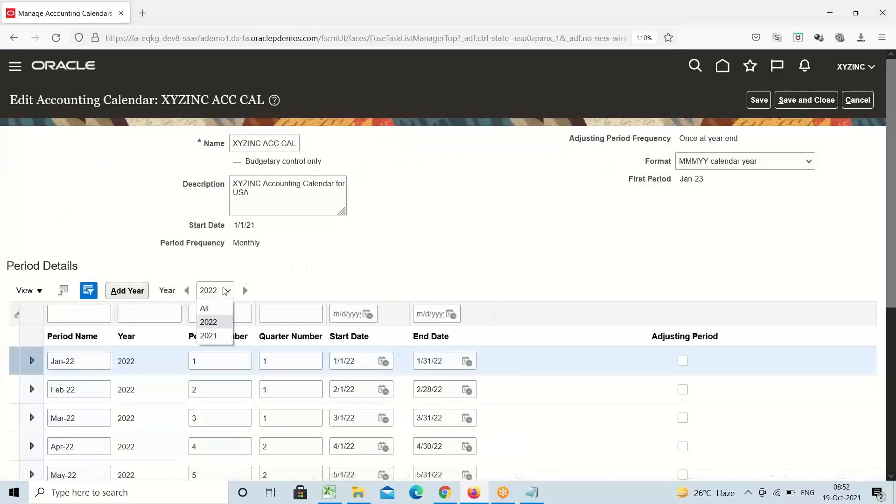
{"action": "left_click", "coordinate": [211, 313]}
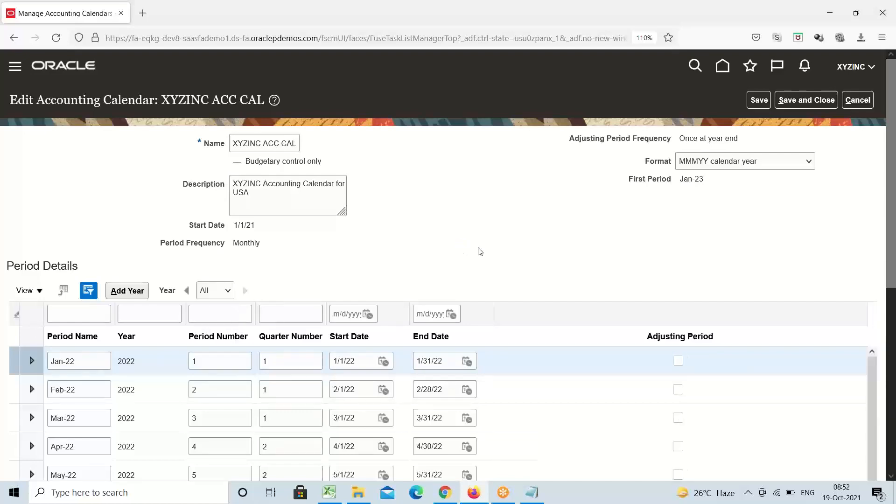
{"action": "scroll", "coordinate": [893, 192], "scroll_direction": "down", "scroll_amount": 10}
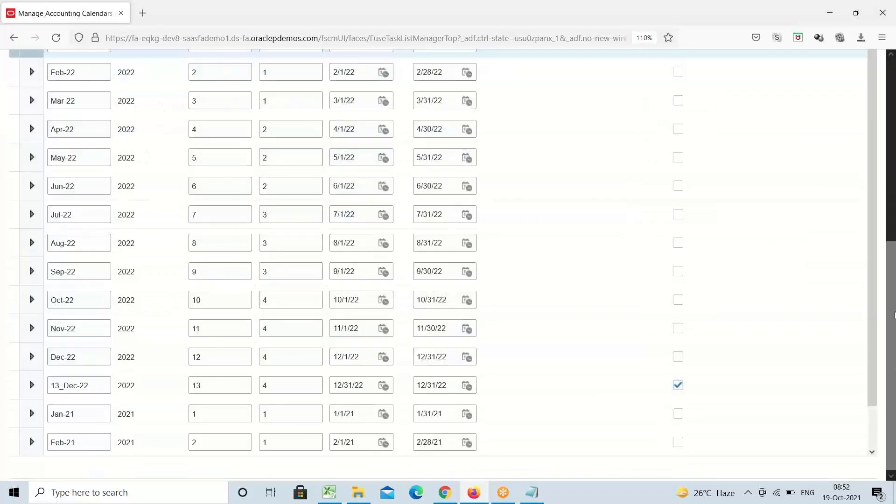
{"action": "scroll", "coordinate": [876, 216], "scroll_direction": "down", "scroll_amount": 2}
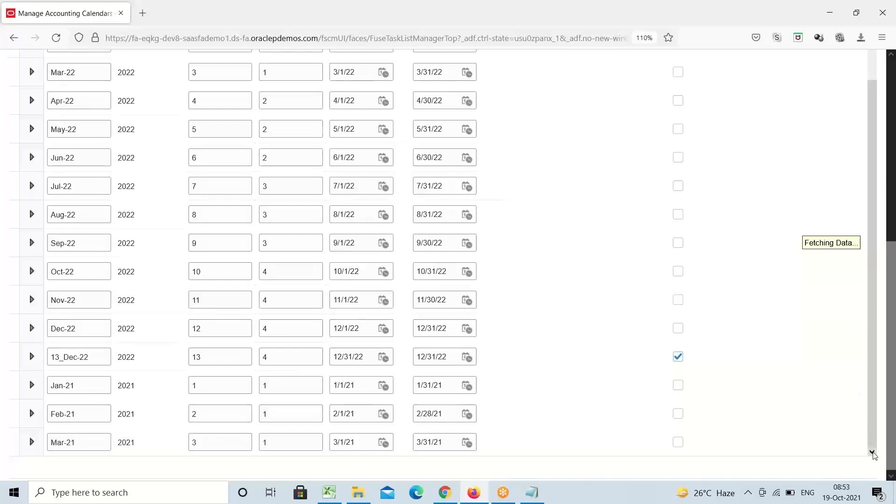
{"action": "left_click_drag", "start_coordinate": [873, 453], "coordinate": [895, 212]}
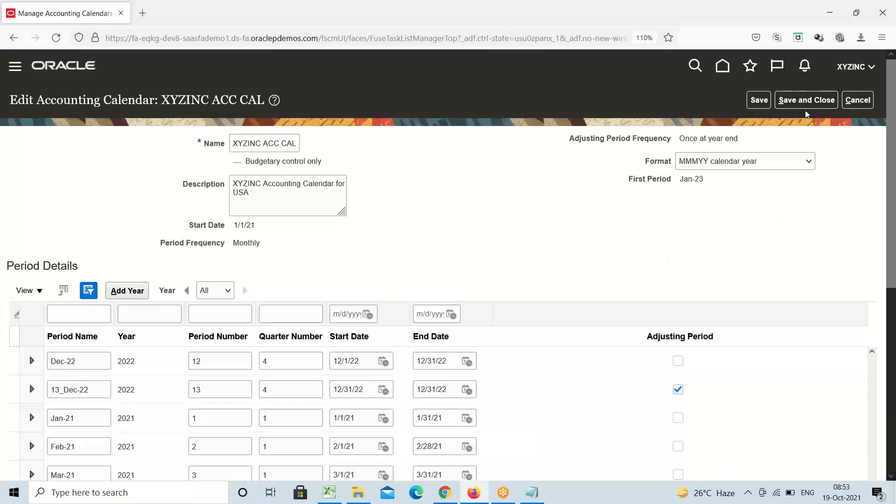
Save and close the calendar, then back out through the project and Overview to Implementation Projects
{"action": "left_click", "coordinate": [811, 100]}
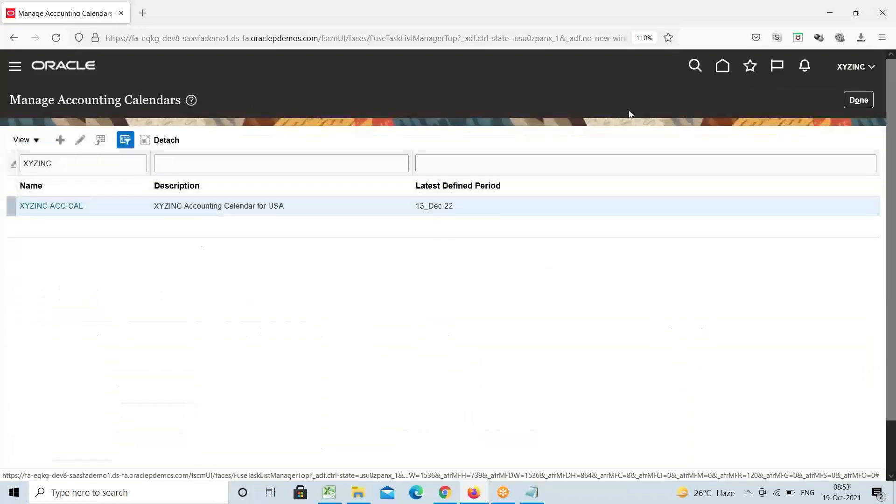
{"action": "left_click", "coordinate": [859, 100]}
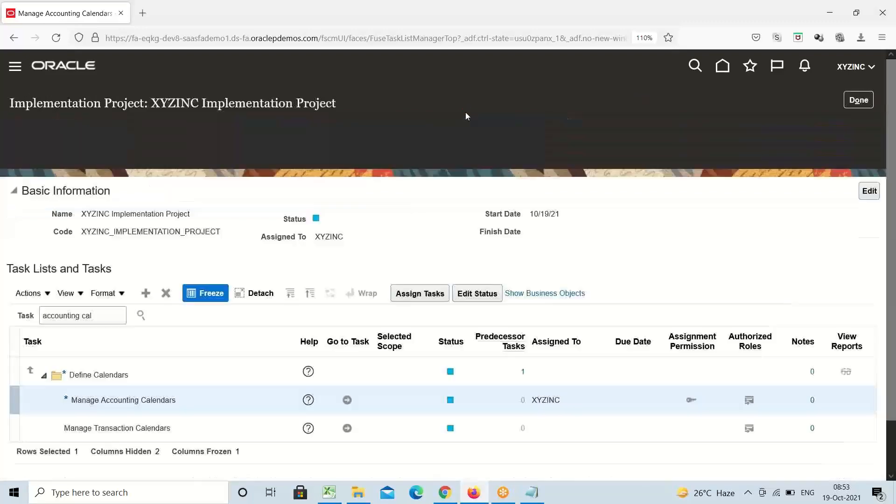
{"action": "left_click", "coordinate": [859, 103]}
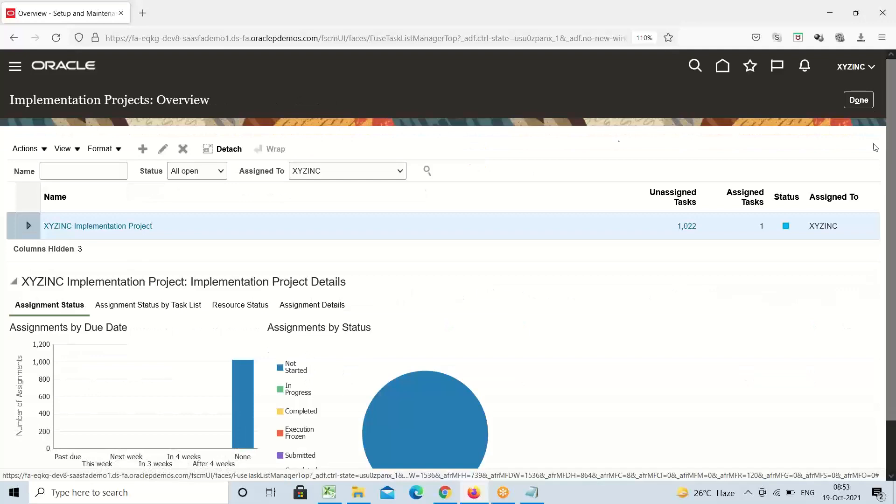
{"action": "left_click", "coordinate": [863, 106]}
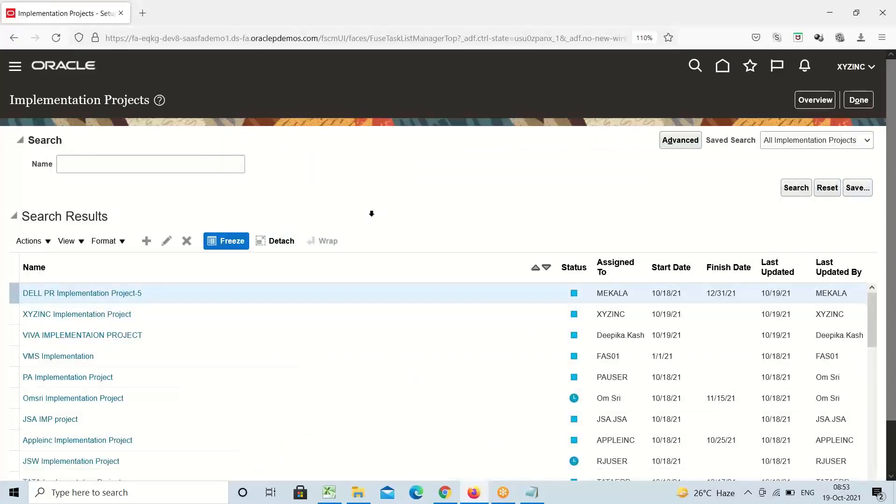
Open XYZINC Implementation Project, showing its single Financials task folder
{"action": "left_click", "coordinate": [79, 314]}
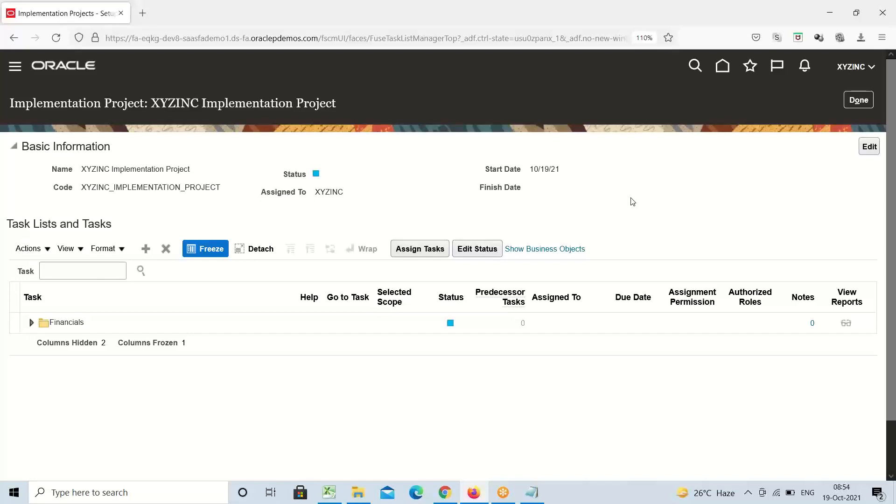
Search the project tasks for 'Accounting Ca' and open the Manage Accounting Calendars task
{"action": "left_click", "coordinate": [92, 269]}
{"action": "type", "text": "Accoun"}
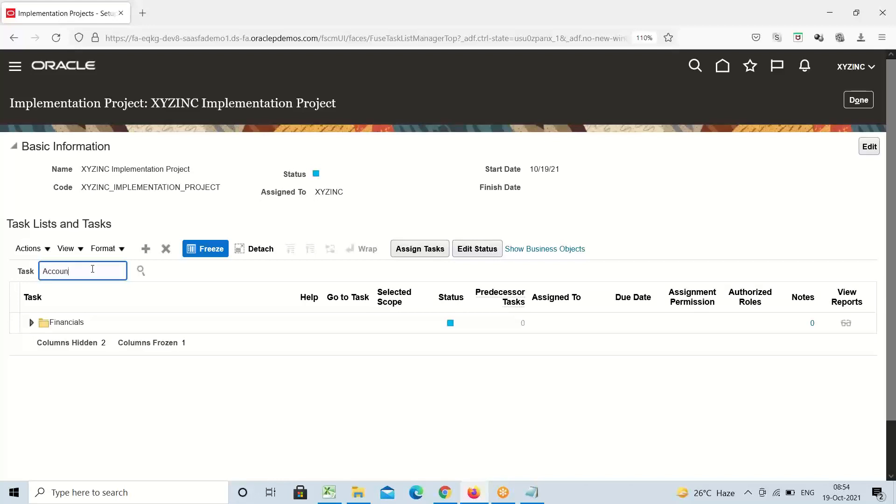
{"action": "type", "text": "ting Cal"}
{"action": "key", "text": "Return"}
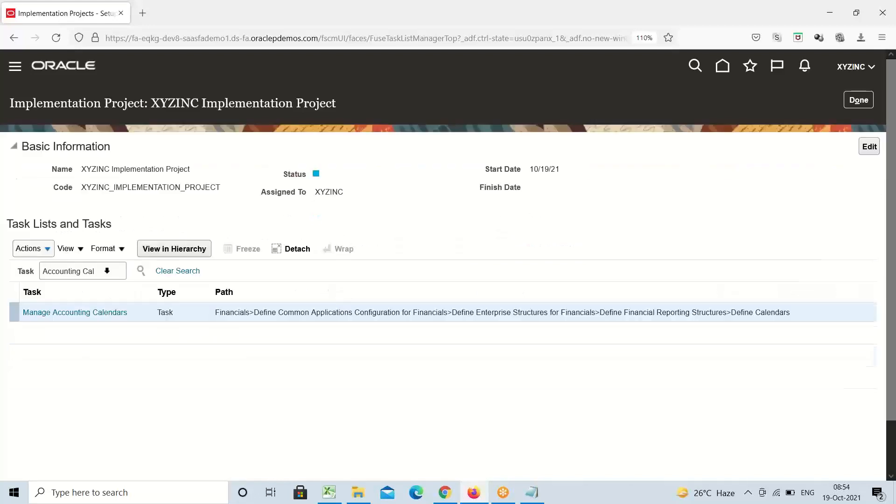
{"action": "left_click", "coordinate": [95, 313]}
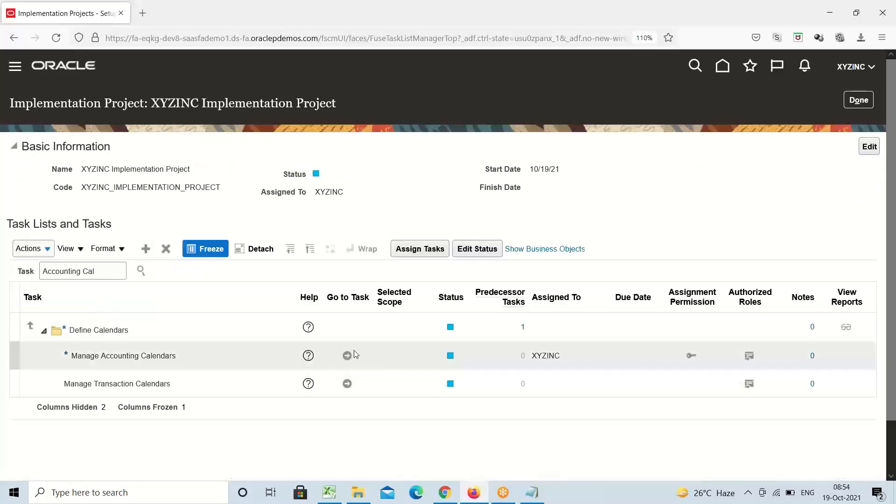
{"action": "left_click", "coordinate": [348, 356]}
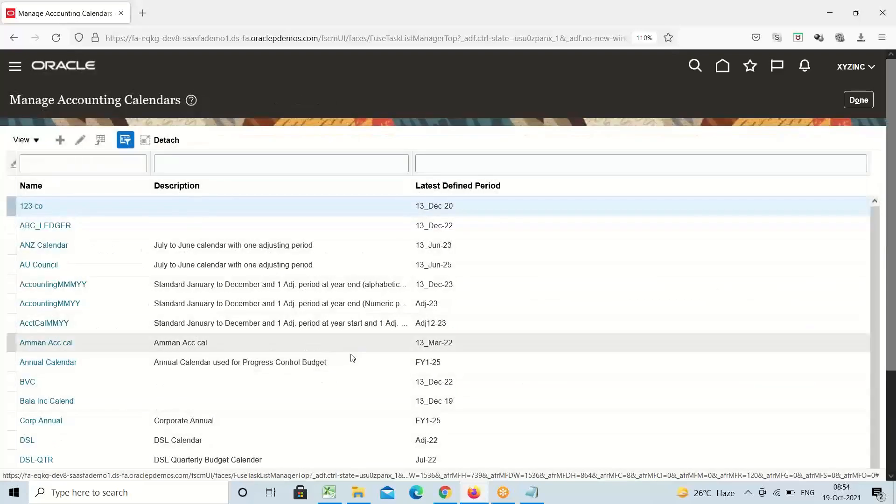
Filter calendars by name XYZINC and open XYZINC ACC CAL for editing
{"action": "left_click", "coordinate": [109, 163]}
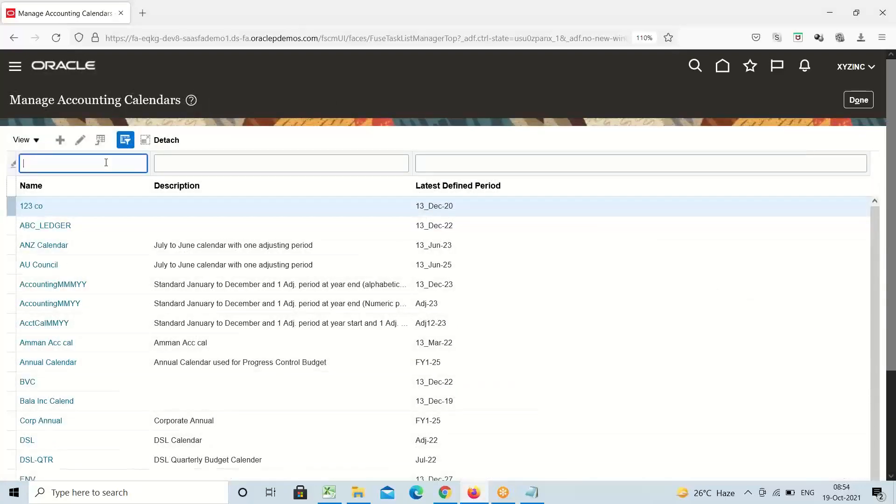
{"action": "type", "text": "XYZINC"}
{"action": "key", "text": "Return"}
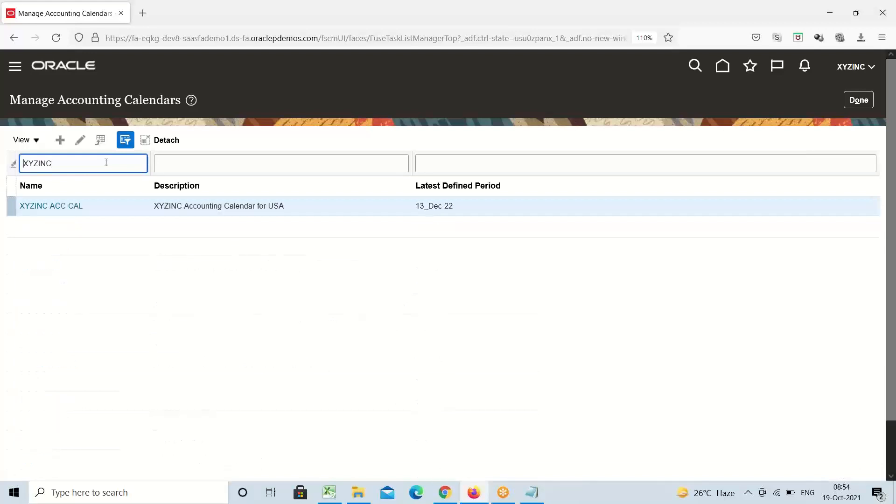
{"action": "left_click", "coordinate": [56, 206]}
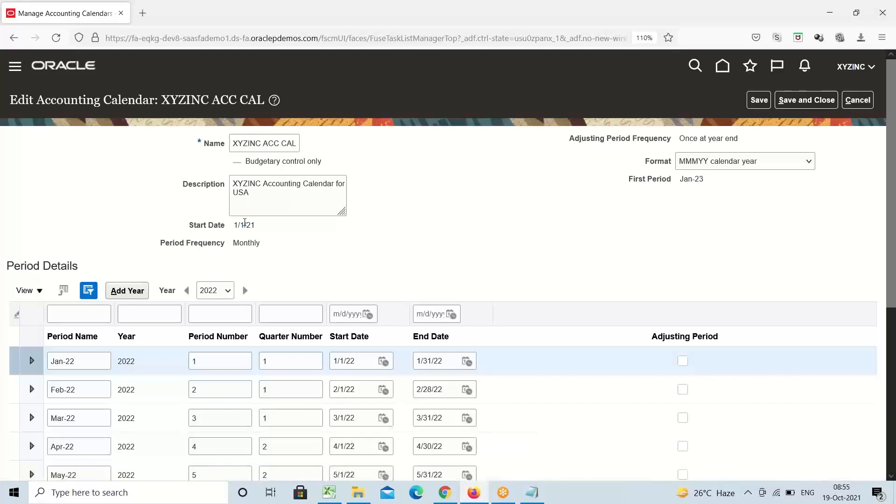
Highlight the 1/1/21 start date, Monthly period frequency and once-at-year-end adjusting frequency
{"action": "triple_click", "coordinate": [244, 225]}
{"action": "triple_click", "coordinate": [192, 244]}
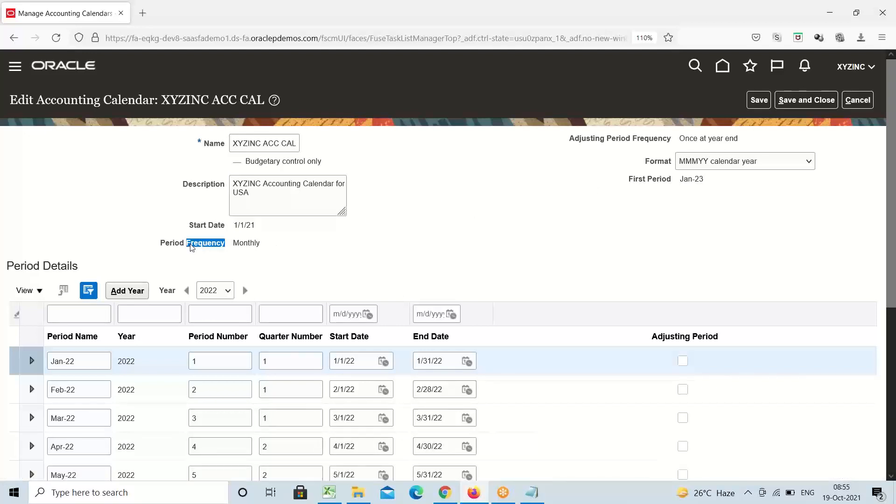
{"action": "double_click", "coordinate": [249, 242]}
{"action": "double_click", "coordinate": [705, 138]}
{"action": "left_click", "coordinate": [705, 137]}
Highlight the XYZINC ACC CAL name and description, and check the MMMYY calendar year name format
{"action": "left_click", "coordinate": [263, 142]}
{"action": "triple_click", "coordinate": [263, 143]}
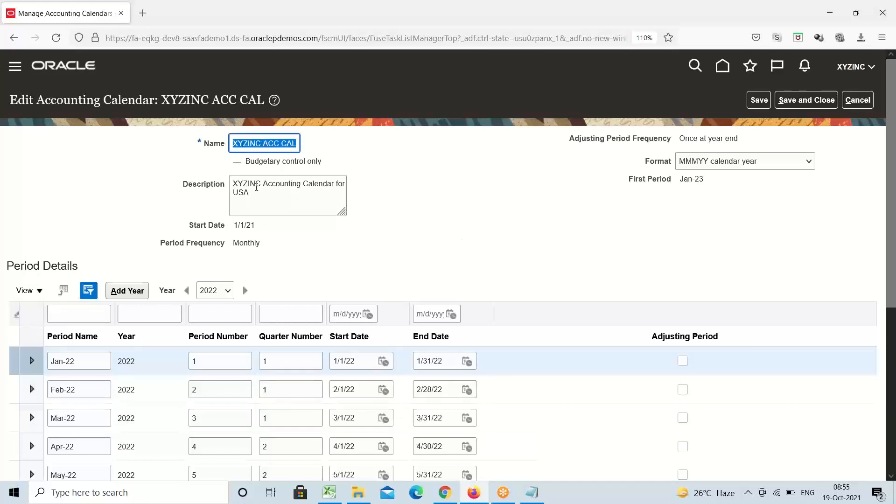
{"action": "triple_click", "coordinate": [256, 187]}
{"action": "double_click", "coordinate": [256, 188]}
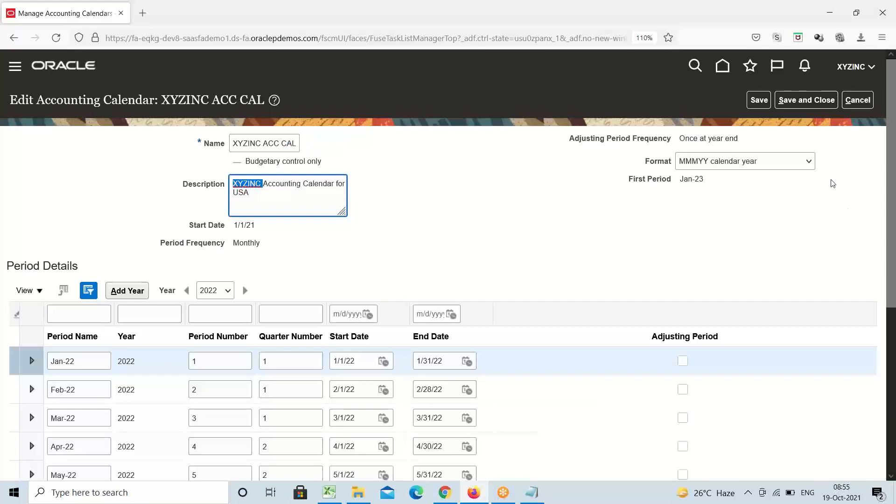
{"action": "left_click", "coordinate": [812, 163]}
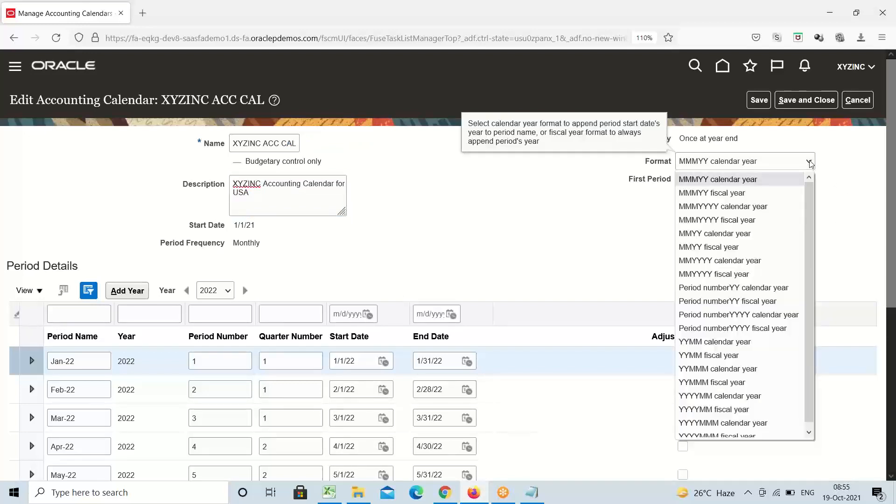
{"action": "left_click", "coordinate": [556, 221]}
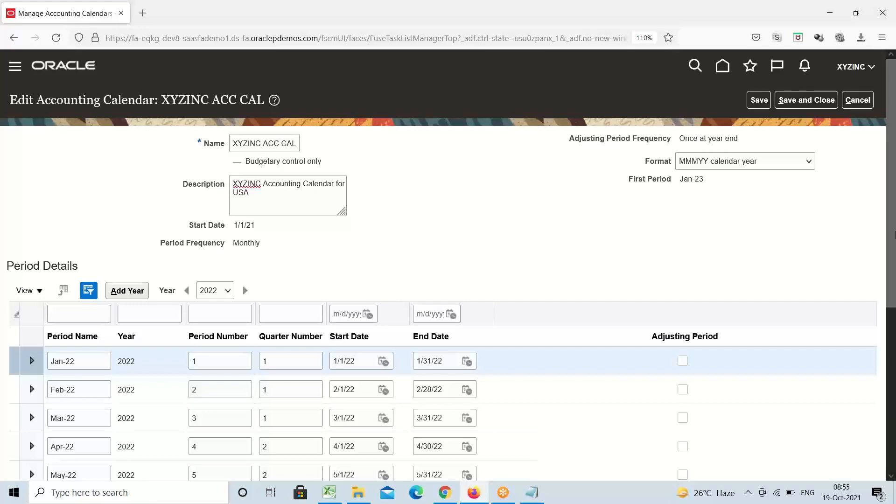
Cancel the calendar edits unsaved, return to the project tasks, and switch to the Excel notes
{"action": "left_click", "coordinate": [862, 101]}
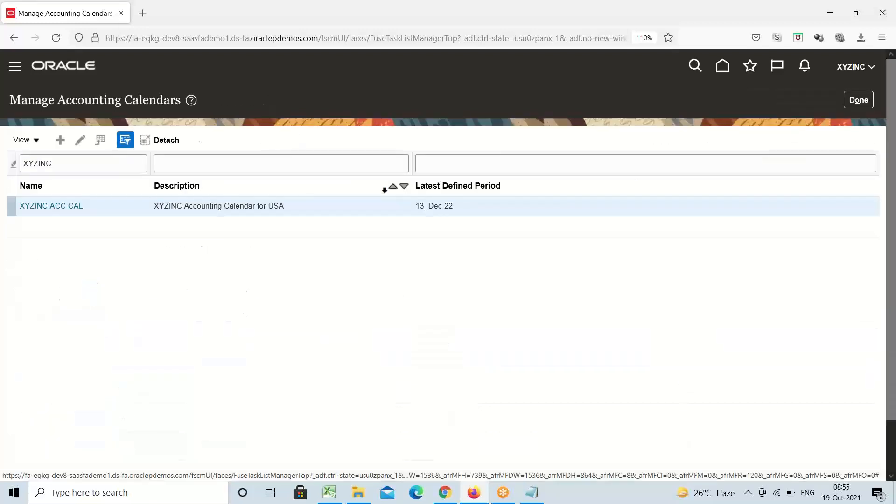
{"action": "left_click", "coordinate": [861, 100]}
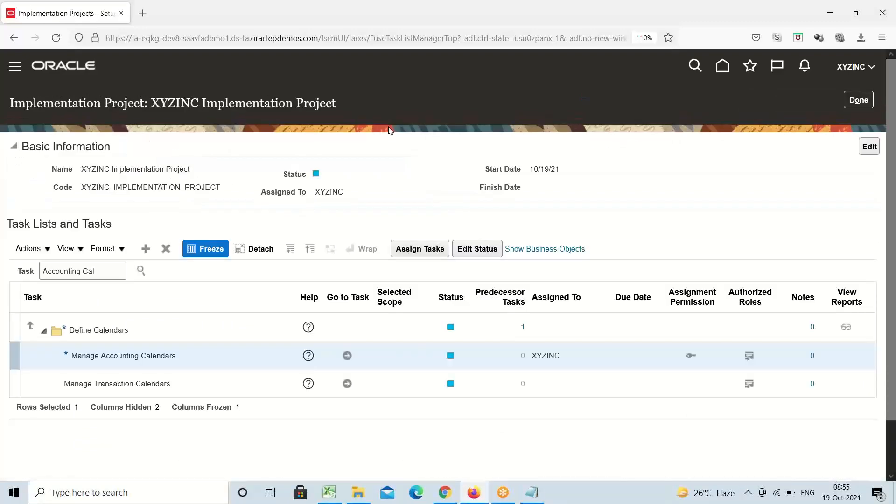
{"action": "left_click", "coordinate": [329, 493]}
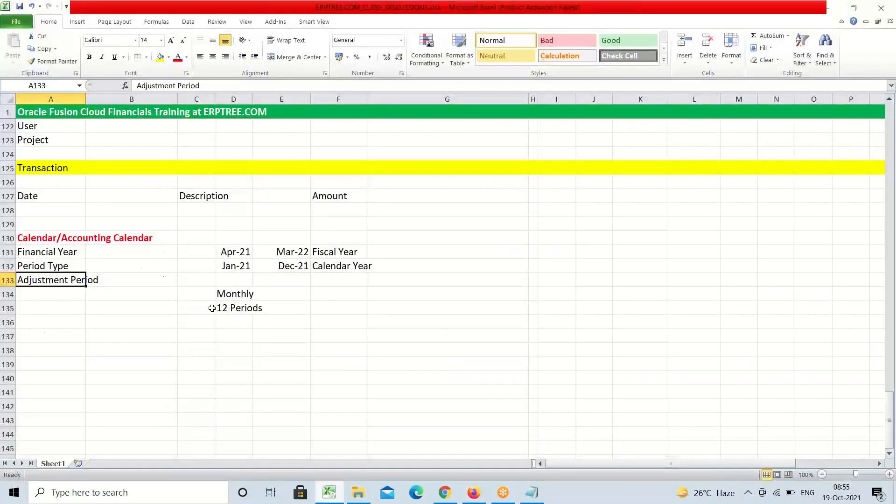
Review the existing Transaction, Date, Description and Amount headings in rows 125-127
{"action": "left_click", "coordinate": [33, 168]}
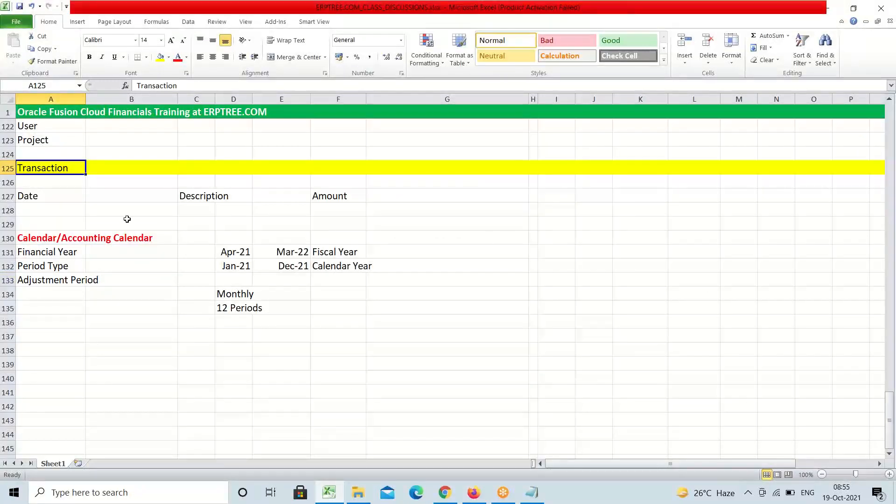
{"action": "left_click", "coordinate": [41, 198]}
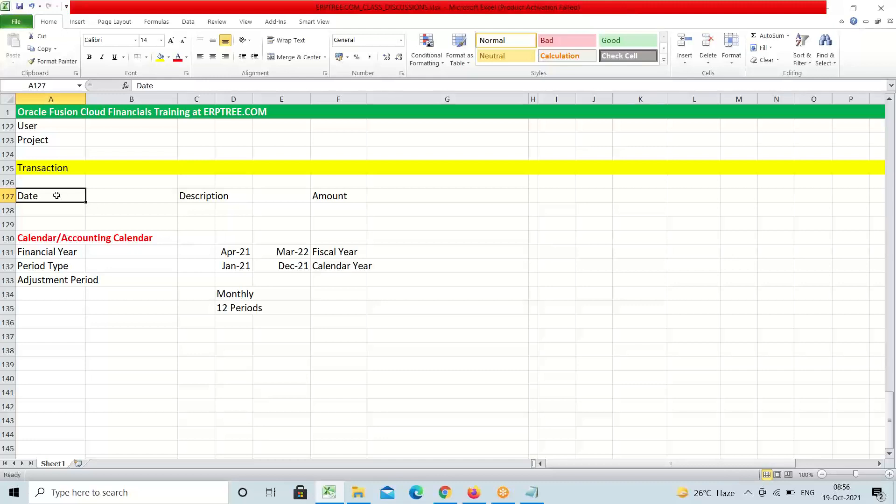
{"action": "left_click", "coordinate": [201, 196]}
{"action": "left_click", "coordinate": [344, 197]}
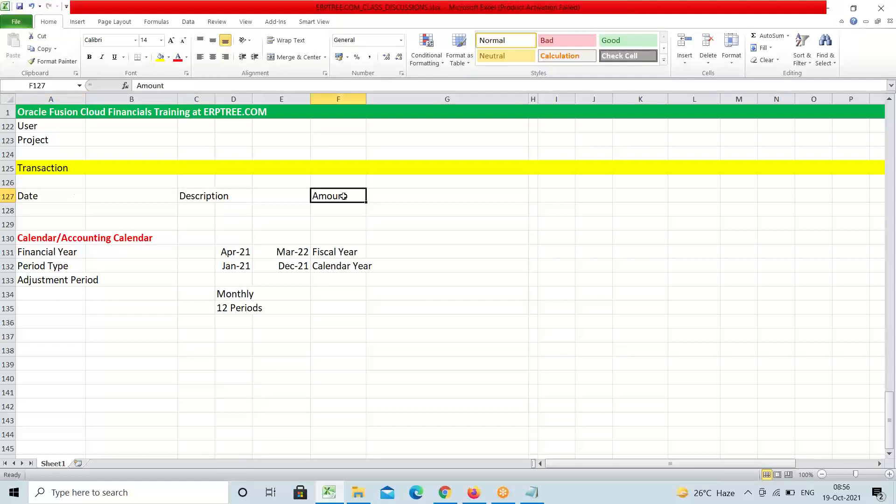
Enter a bold 'Amount' heading in cell A137
{"action": "left_click", "coordinate": [35, 334]}
{"action": "type", "text": "a"}
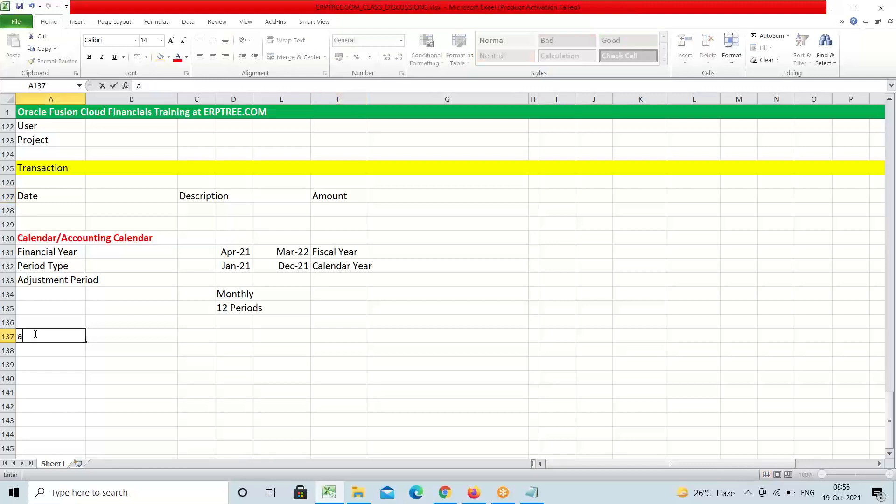
{"action": "key", "text": "BackSpace"}
{"action": "type", "text": "Amount"}
{"action": "key", "text": "ctrl+b"}
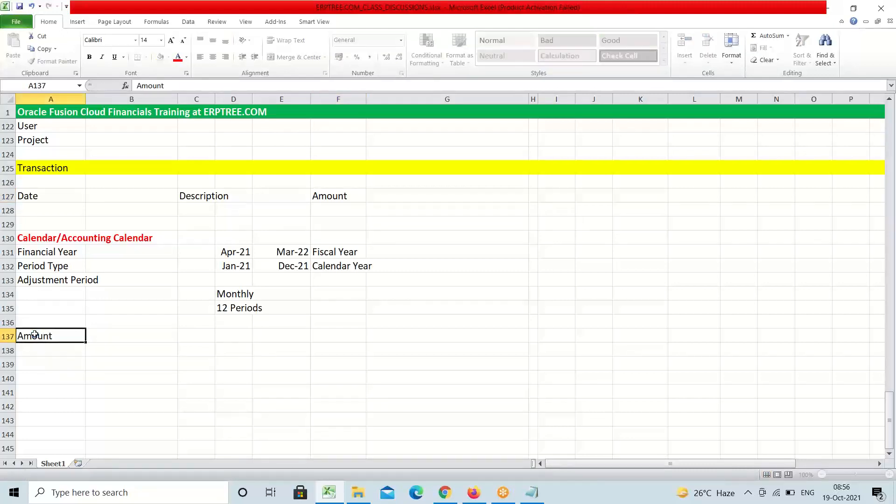
{"action": "key", "text": "ctrl+Return"}
Switch away from the workbook and return focus to it, landing on cell G134
{"action": "left_click", "coordinate": [693, 21]}
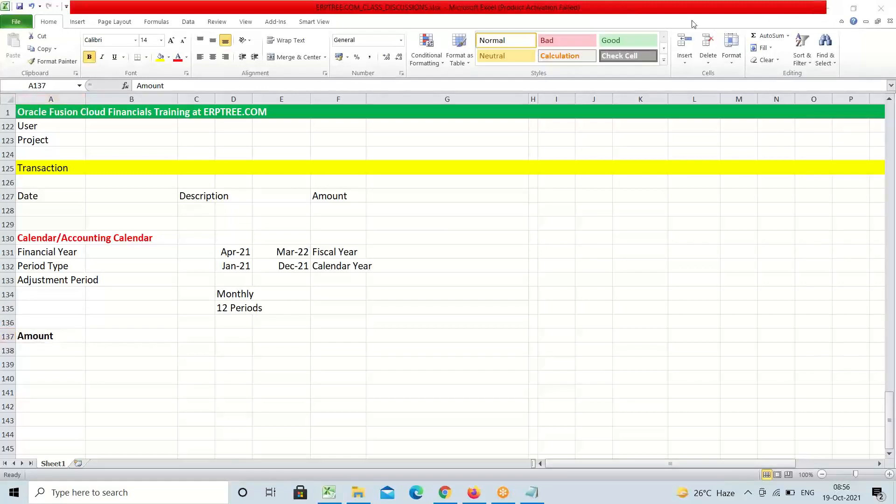
{"action": "left_click", "coordinate": [44, 340]}
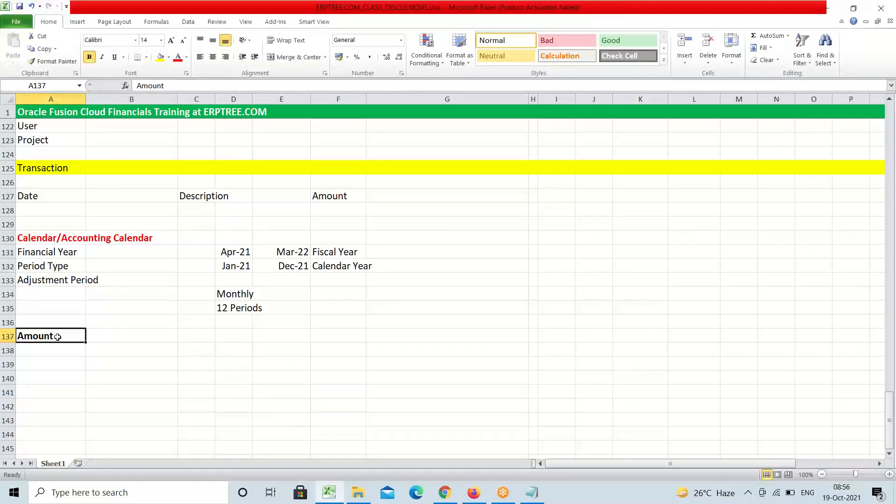
{"action": "left_click", "coordinate": [692, 24]}
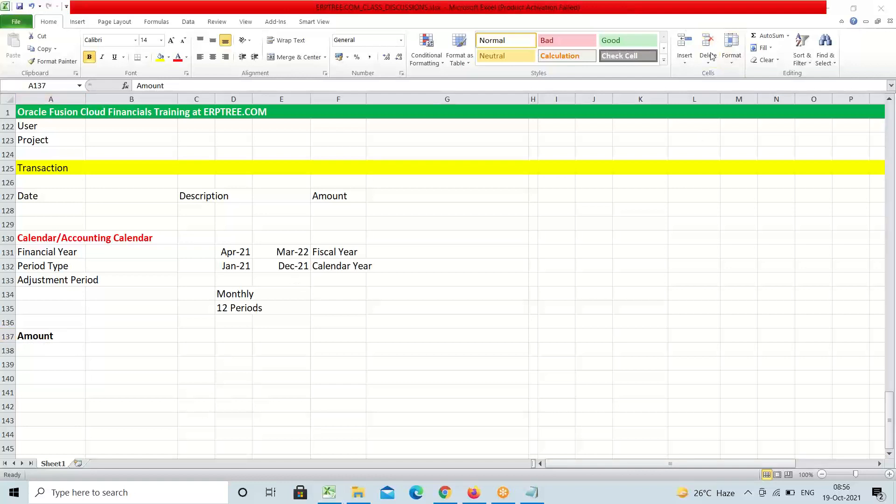
{"action": "left_click", "coordinate": [34, 335]}
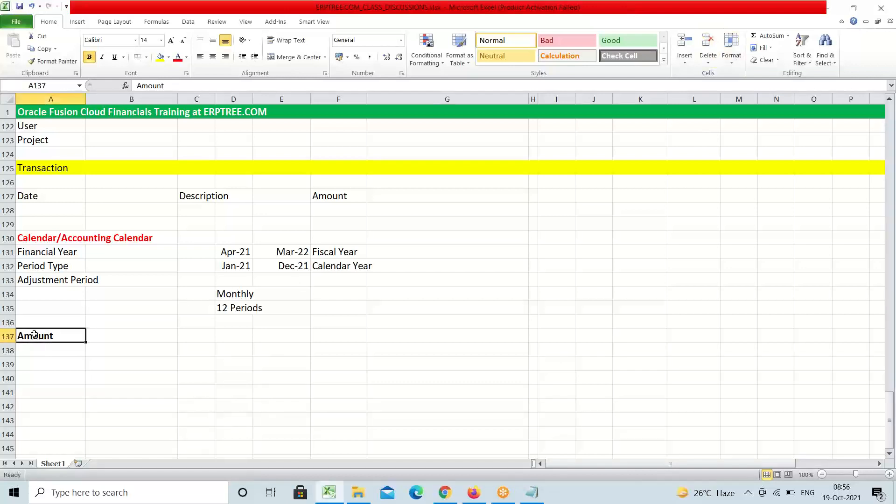
{"action": "left_click", "coordinate": [662, 18]}
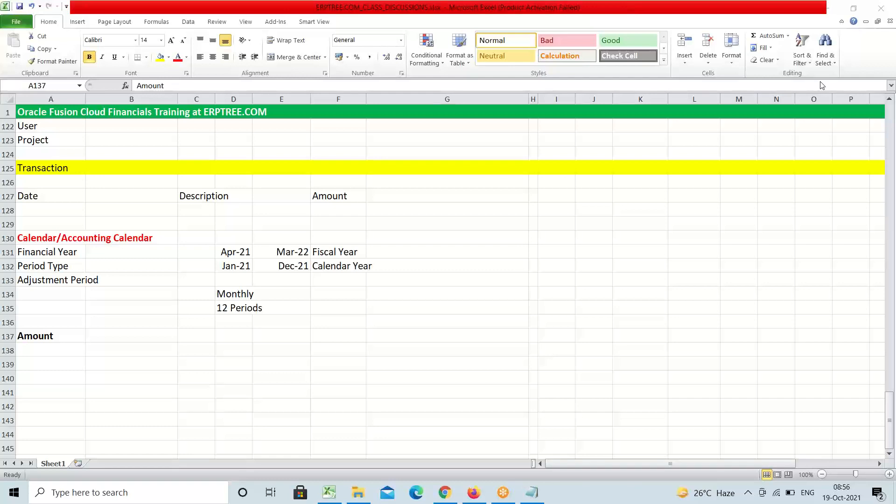
{"action": "left_click", "coordinate": [382, 297]}
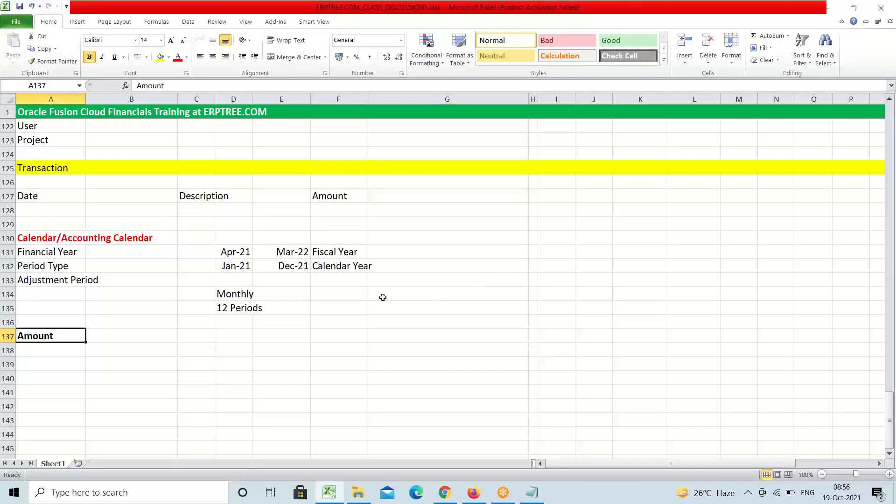
{"action": "left_click", "coordinate": [383, 298]}
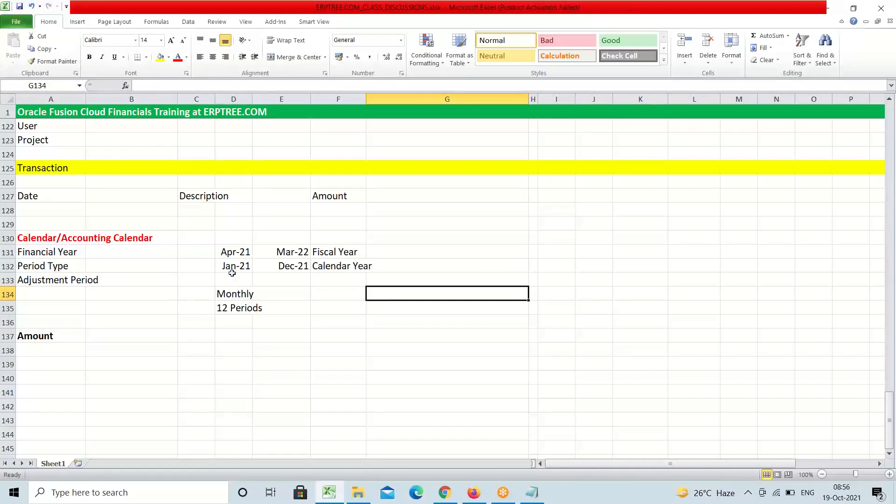
{"action": "left_click", "coordinate": [473, 492]}
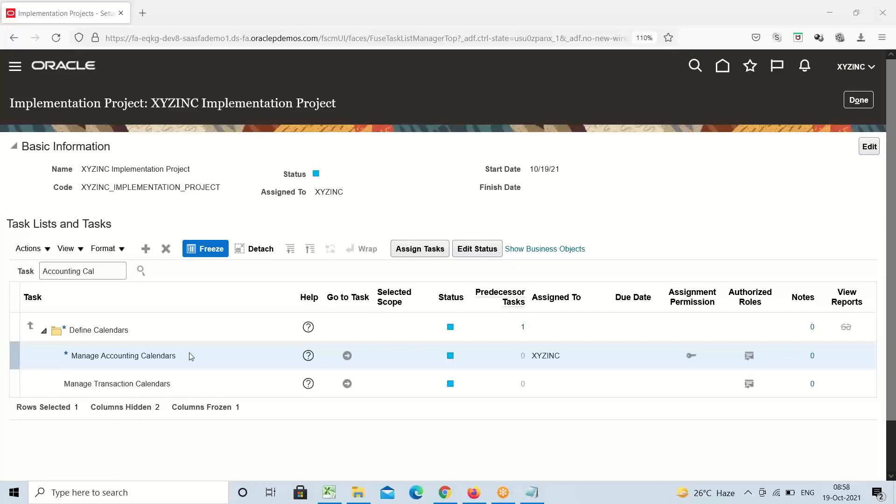
{"action": "left_click", "coordinate": [332, 494]}
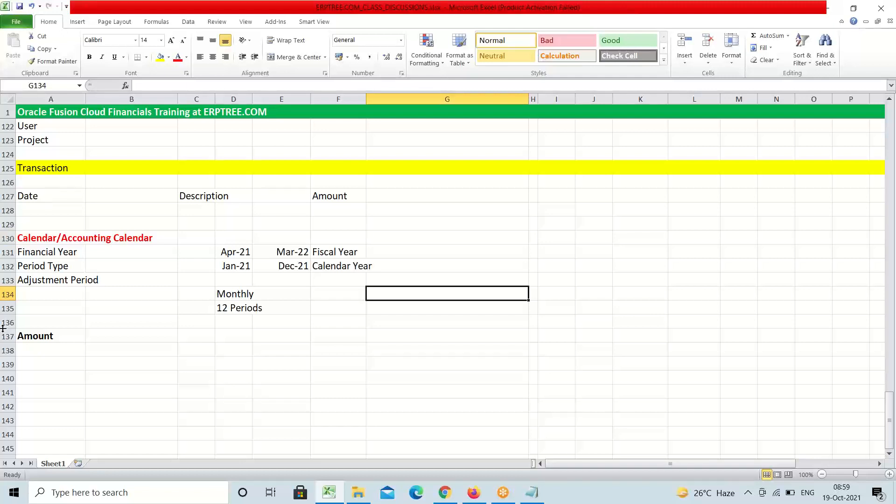
Compare the A137 Amount heading with the Description and Amount headings in row 127
{"action": "left_click", "coordinate": [44, 339]}
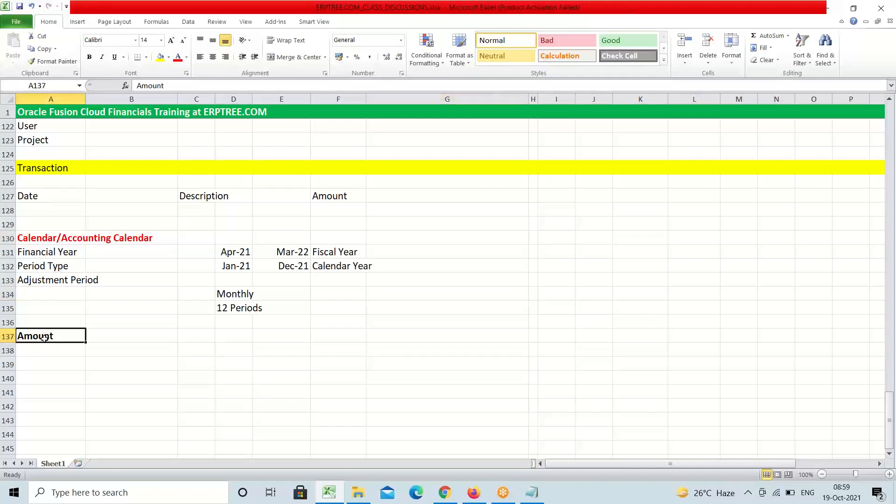
{"action": "left_click", "coordinate": [195, 196]}
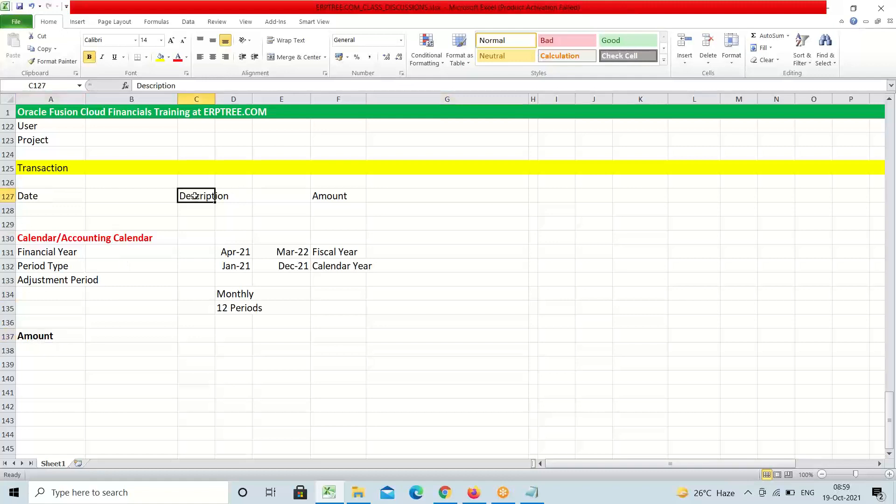
{"action": "left_click", "coordinate": [330, 195]}
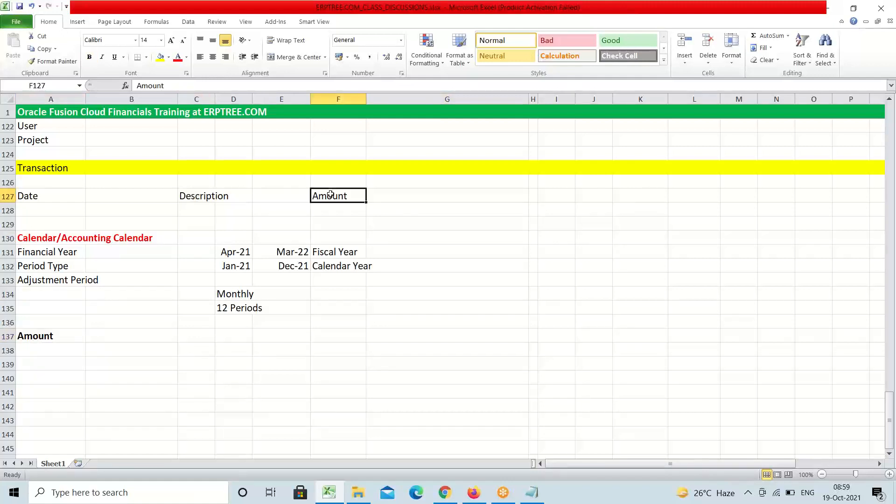
{"action": "left_click", "coordinate": [56, 338]}
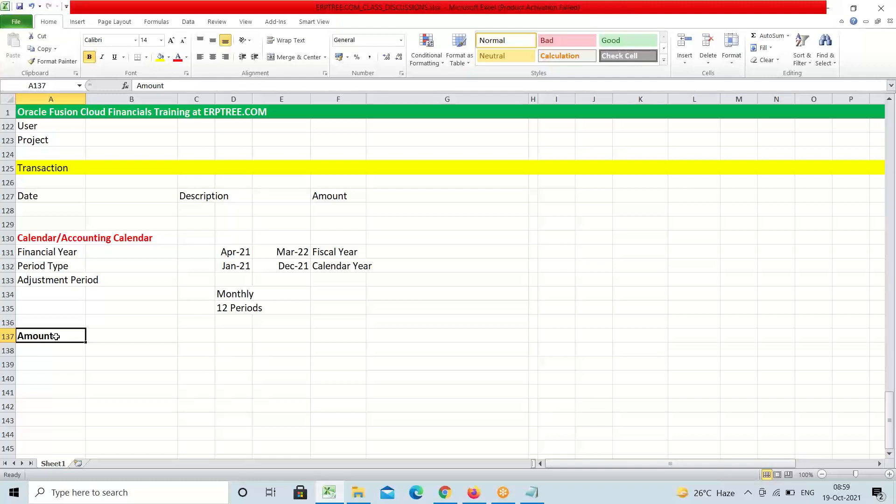
Enter the amounts 2000, 500 and 10 in cells A139 to A141
{"action": "left_click", "coordinate": [47, 361]}
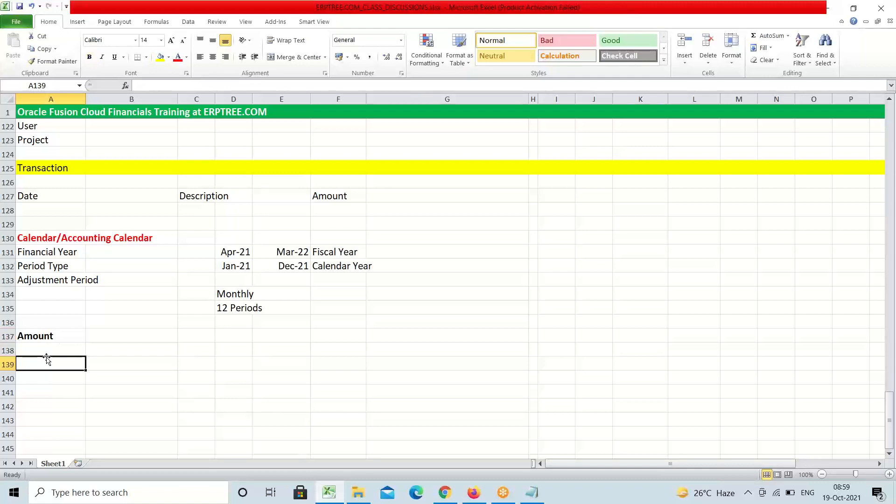
{"action": "type", "text": "2000"}
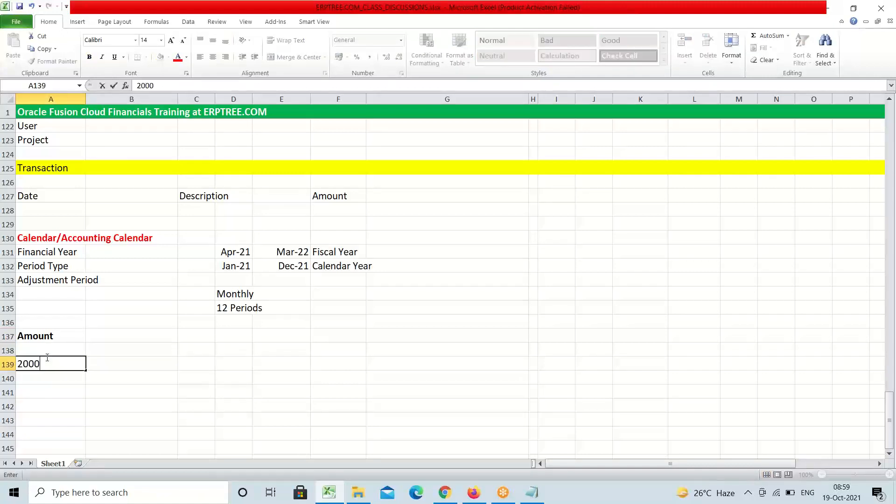
{"action": "key", "text": "Return"}
{"action": "type", "text": "500"}
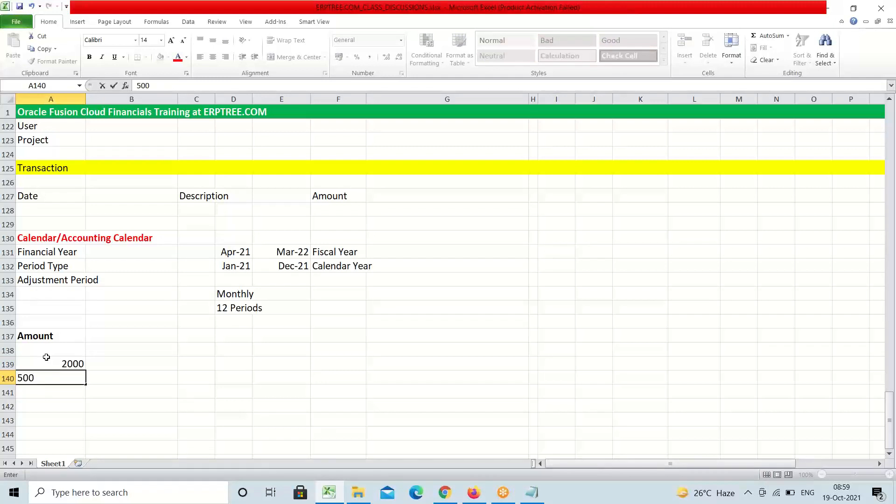
{"action": "key", "text": "Return"}
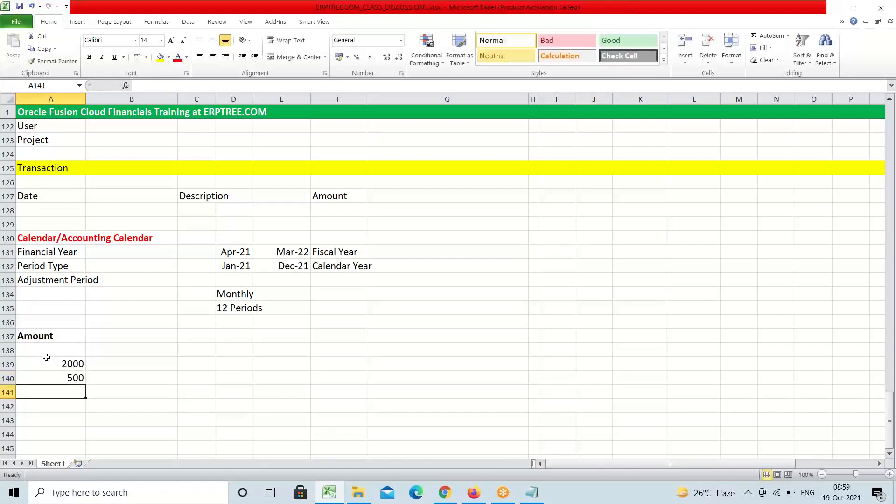
{"action": "type", "text": "10"}
{"action": "key", "text": "Tab"}
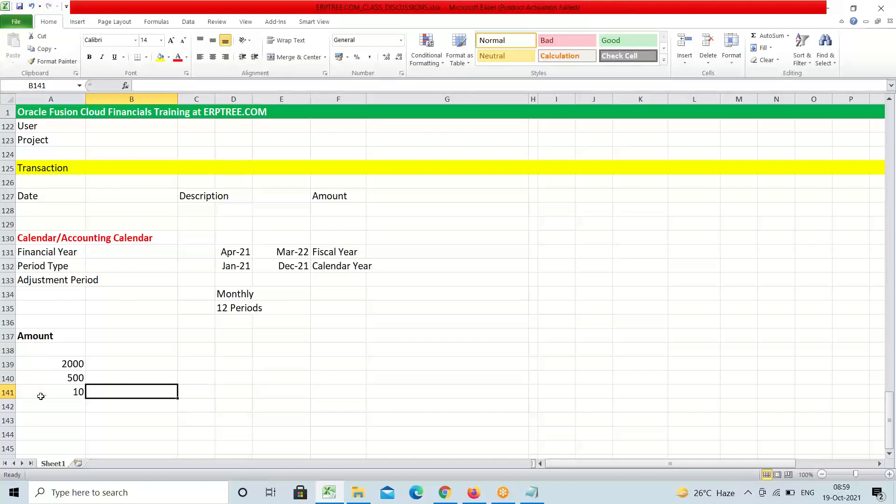
Enter 200 in A142 and 10000 in A143
{"action": "left_click", "coordinate": [61, 403]}
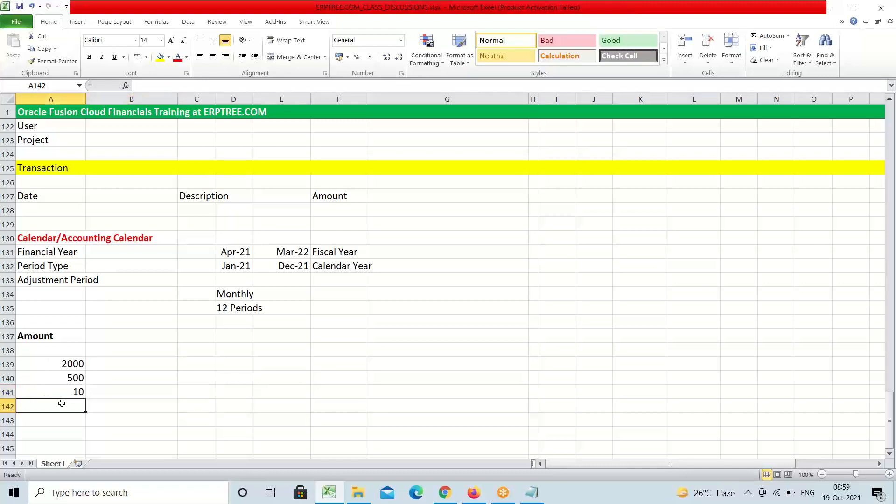
{"action": "type", "text": "200"}
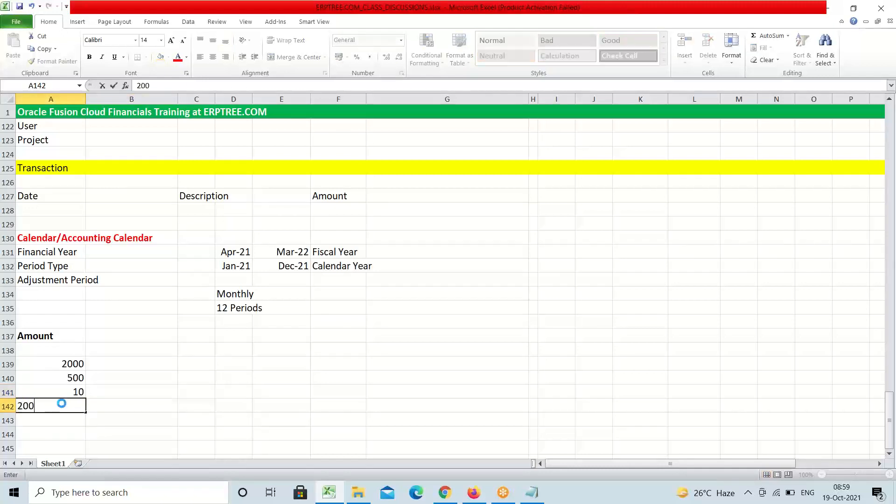
{"action": "key", "text": "Tab"}
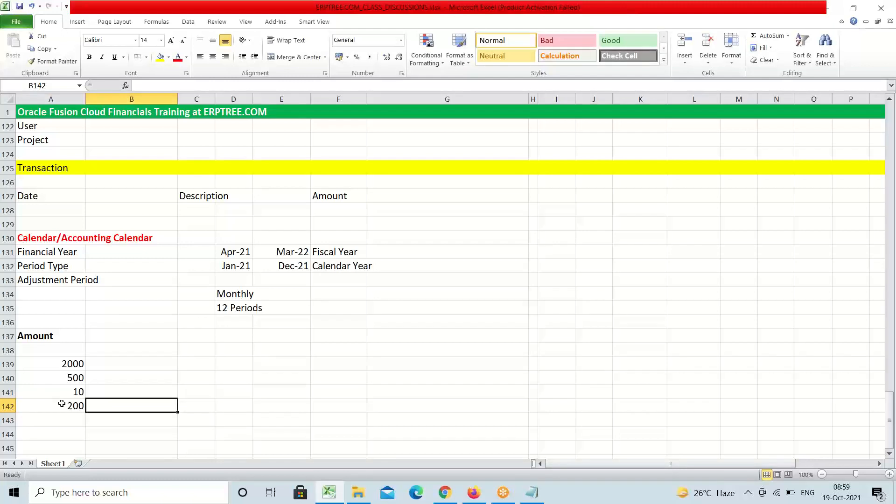
{"action": "left_click", "coordinate": [72, 427]}
{"action": "type", "text": "10000"}
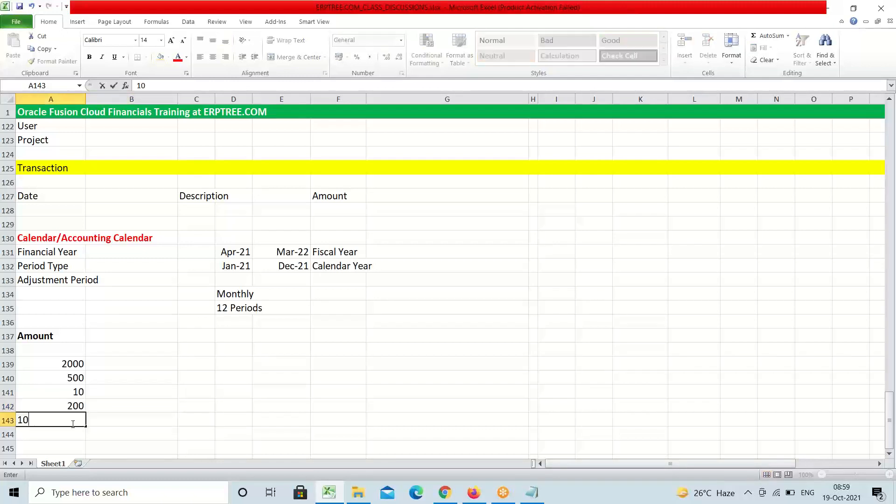
{"action": "key", "text": "Tab"}
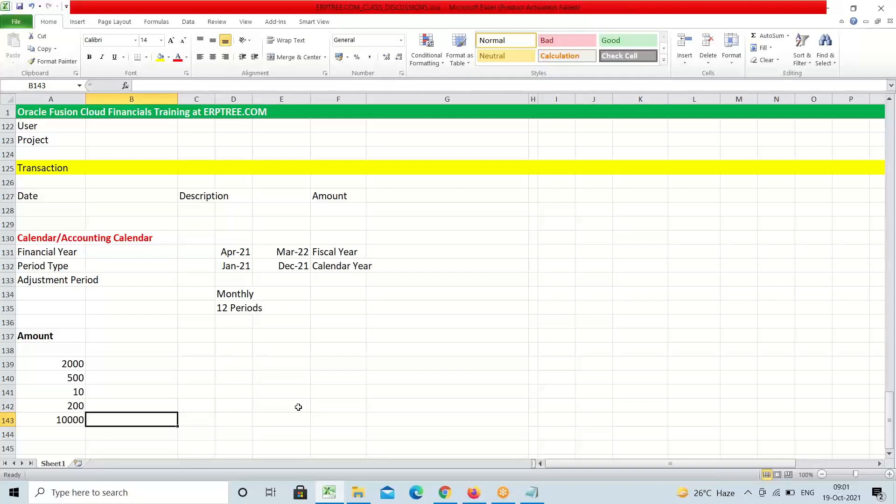
Type the currency codes INR, USD and AED in B139:B141 beside 2000, 500 and 10
{"action": "left_click", "coordinate": [72, 364]}
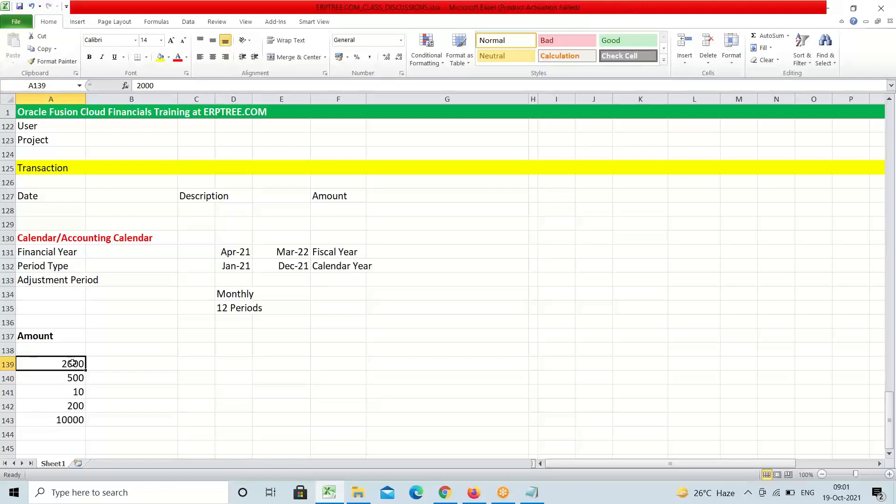
{"action": "left_click", "coordinate": [114, 359]}
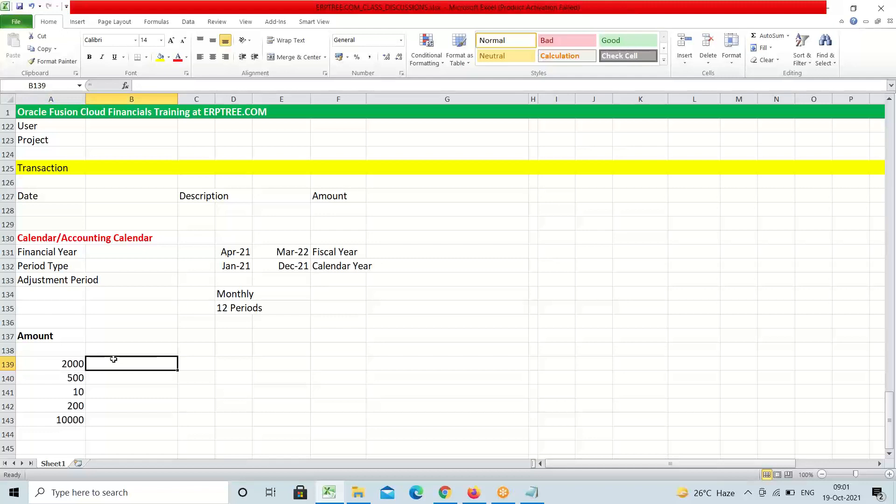
{"action": "type", "text": "INR"}
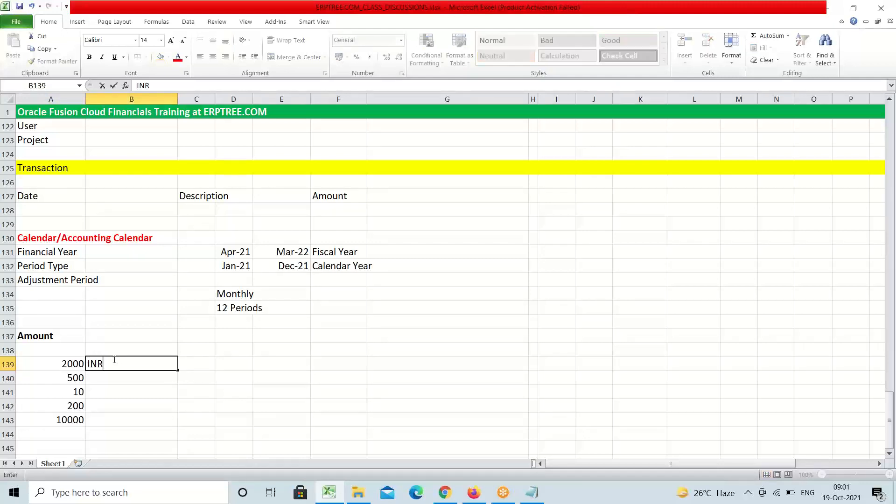
{"action": "key", "text": "Return"}
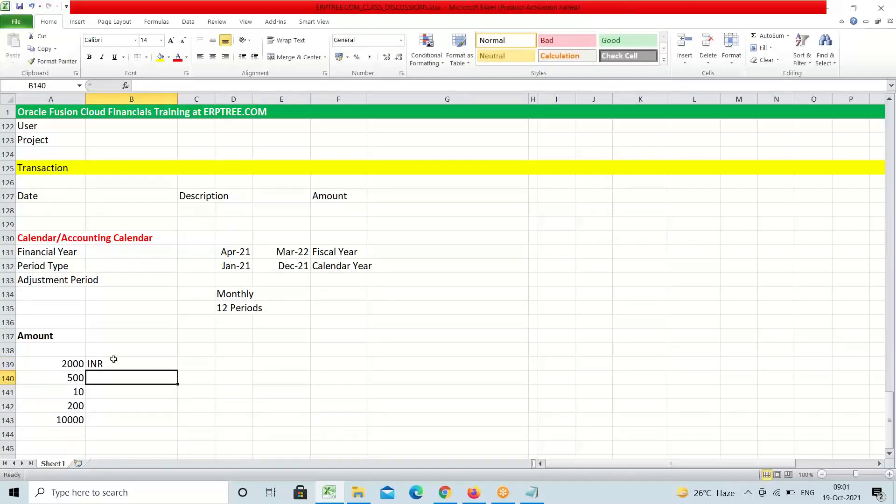
{"action": "type", "text": "USD"}
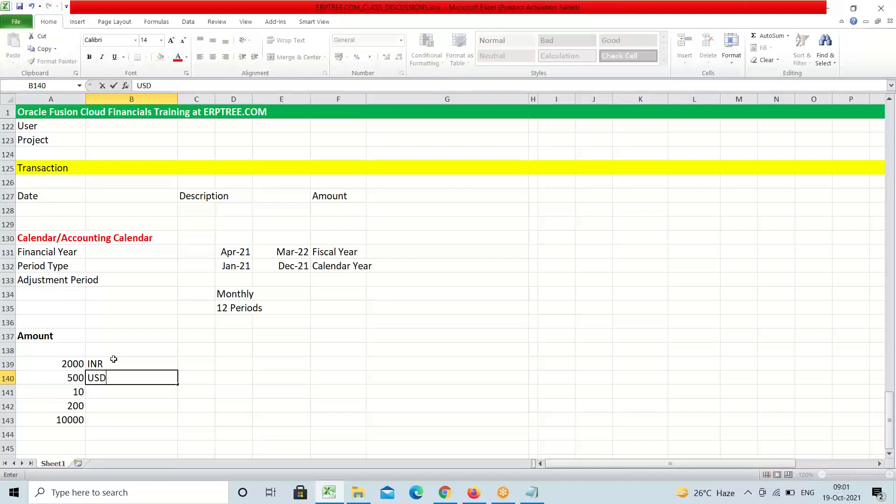
{"action": "key", "text": "Return"}
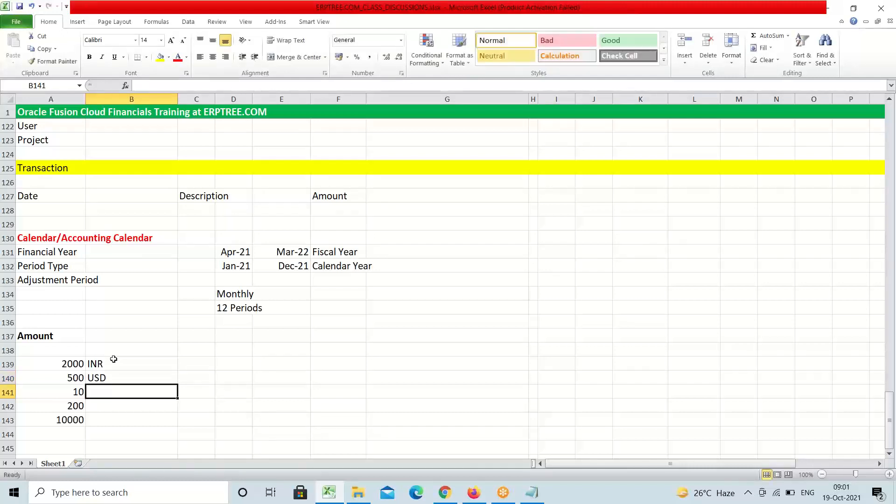
{"action": "type", "text": "AED"}
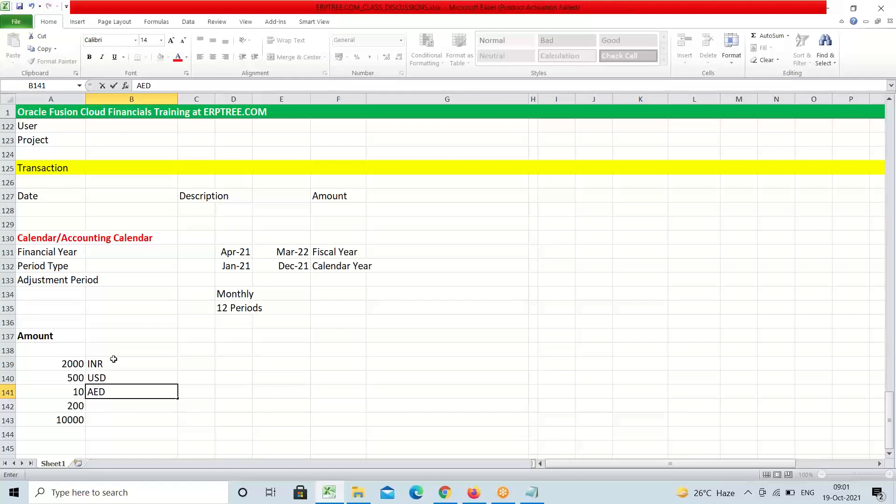
{"action": "left_click", "coordinate": [114, 359]}
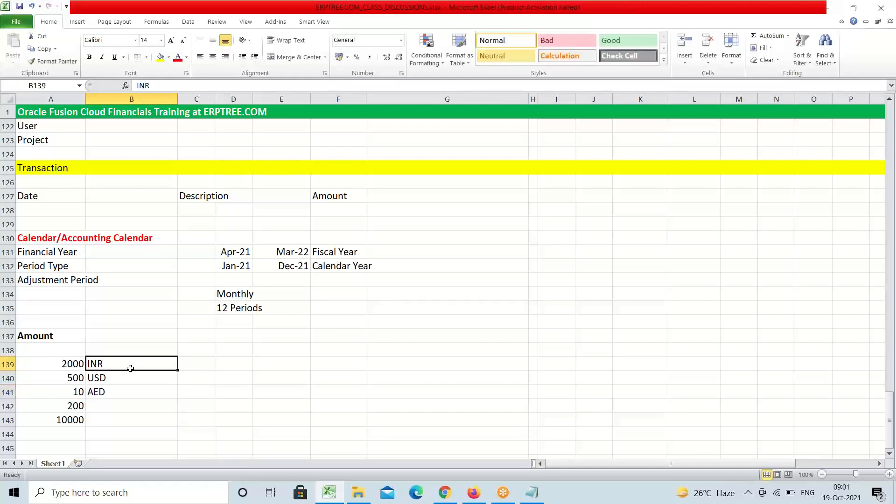
Highlight A139:B141 to check each amount against its code, then select B142
{"action": "left_click", "coordinate": [104, 393]}
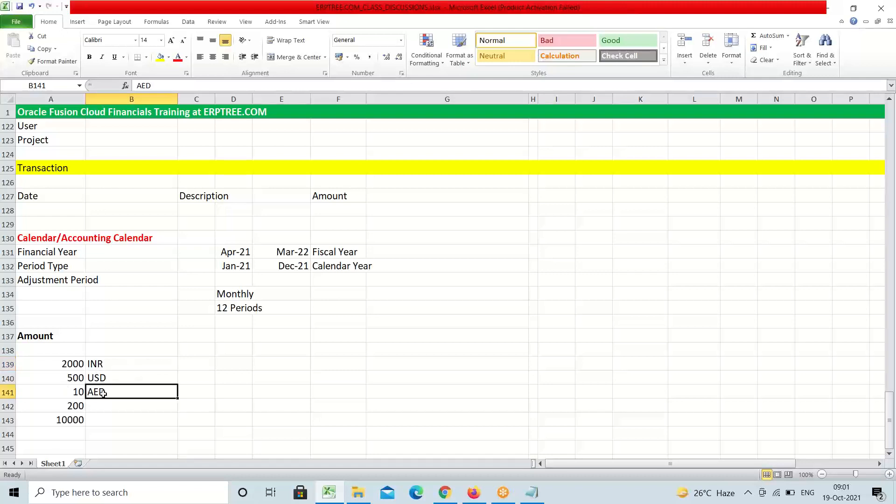
{"action": "left_click", "coordinate": [72, 407]}
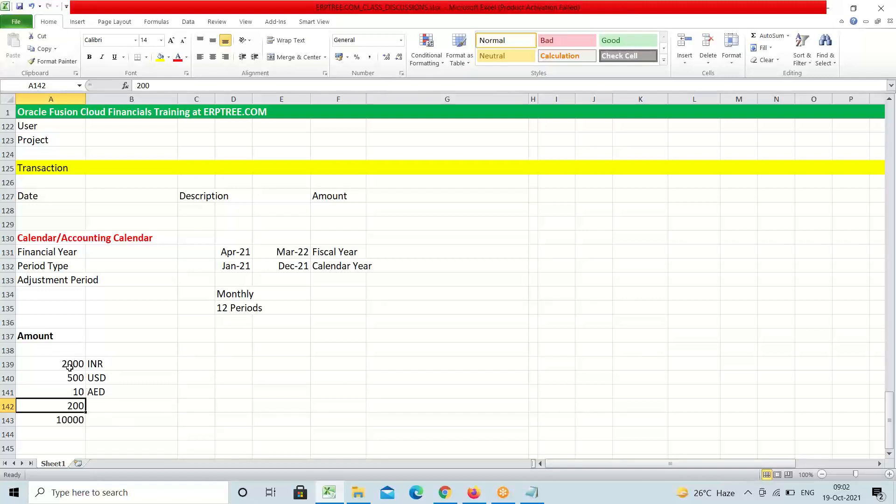
{"action": "left_click_drag", "start_coordinate": [70, 363], "coordinate": [105, 391]}
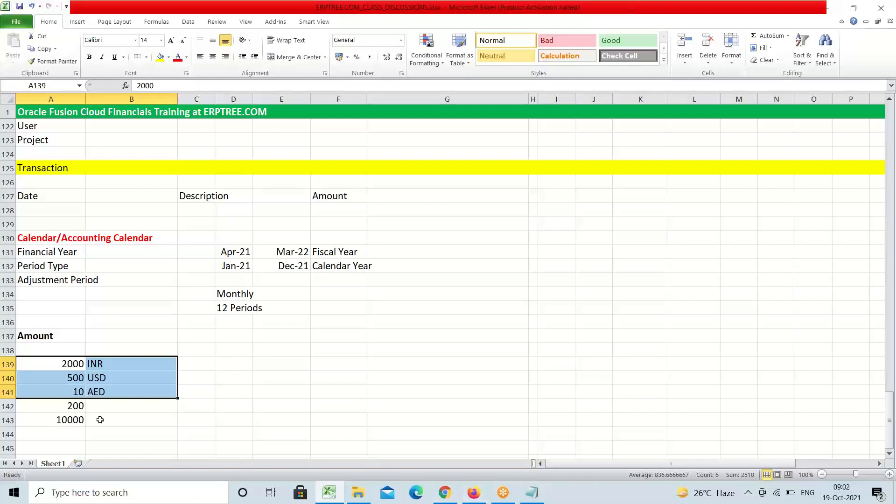
{"action": "left_click", "coordinate": [77, 406]}
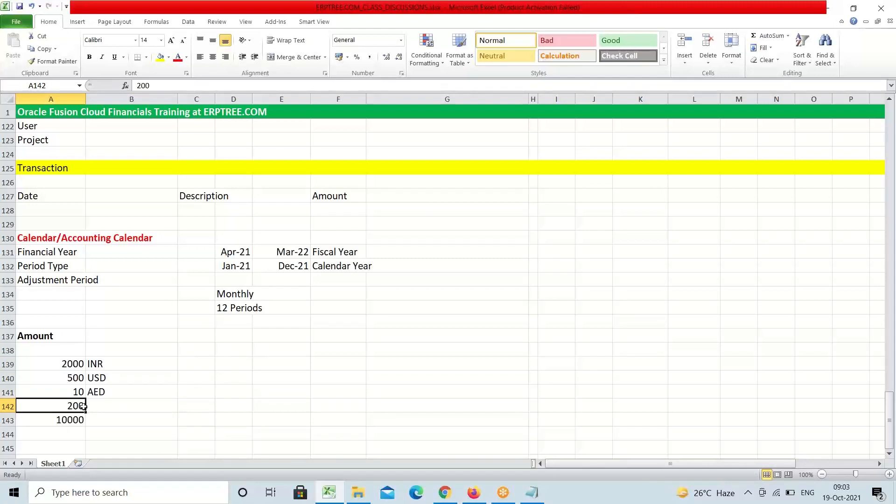
{"action": "left_click", "coordinate": [111, 407]}
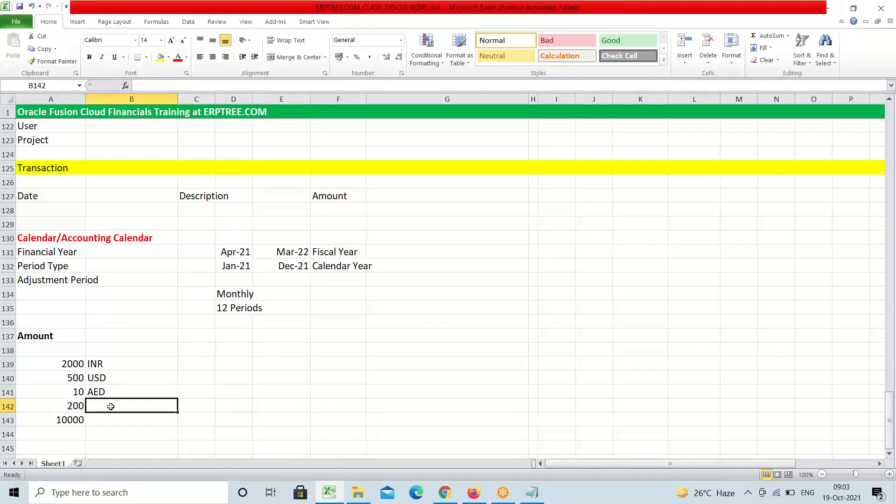
Type 'Runs' in B142 beside 200 and 'Marks' in B143 beside 10000
{"action": "double_click", "coordinate": [110, 407]}
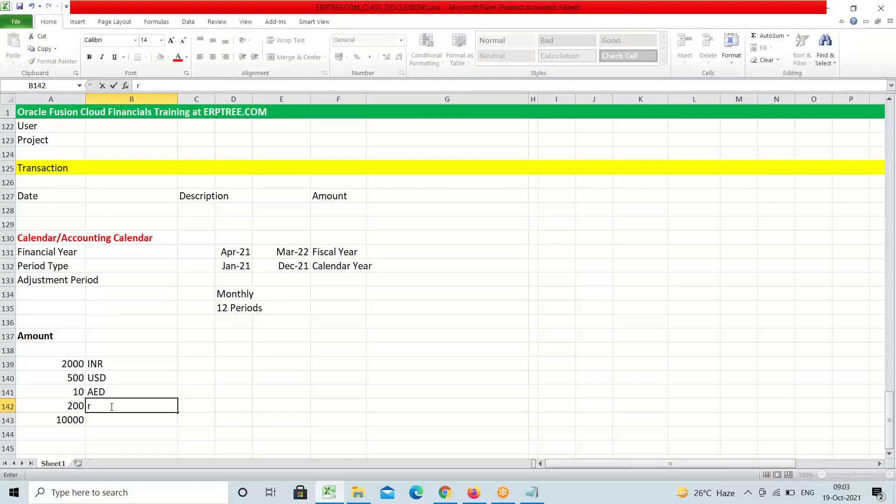
{"action": "type", "text": "Runs"}
{"action": "left_click", "coordinate": [102, 416]}
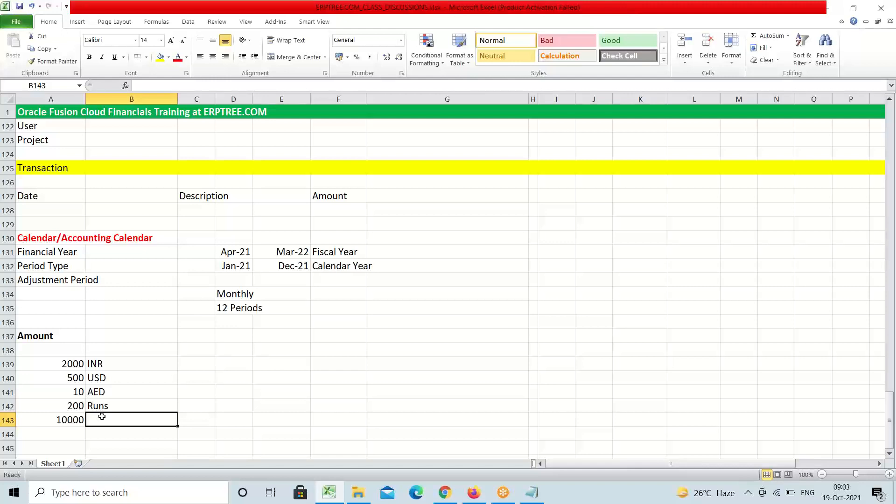
{"action": "type", "text": "Marks"}
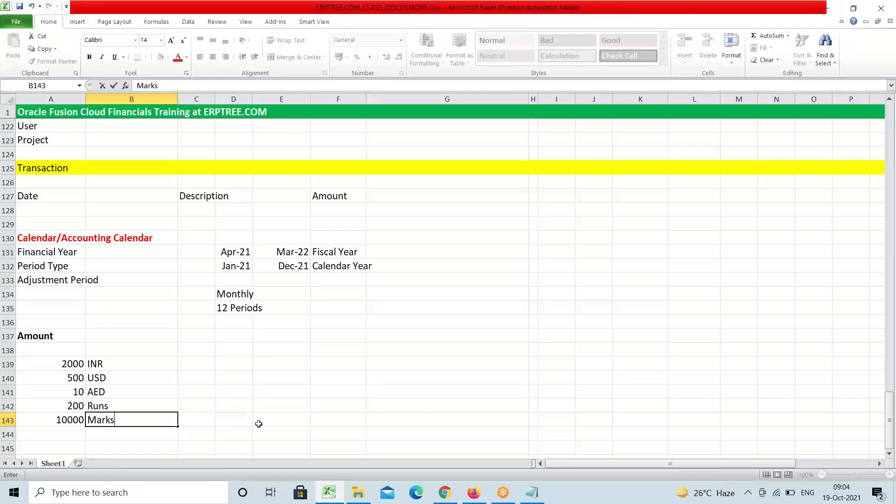
{"action": "left_click", "coordinate": [70, 364]}
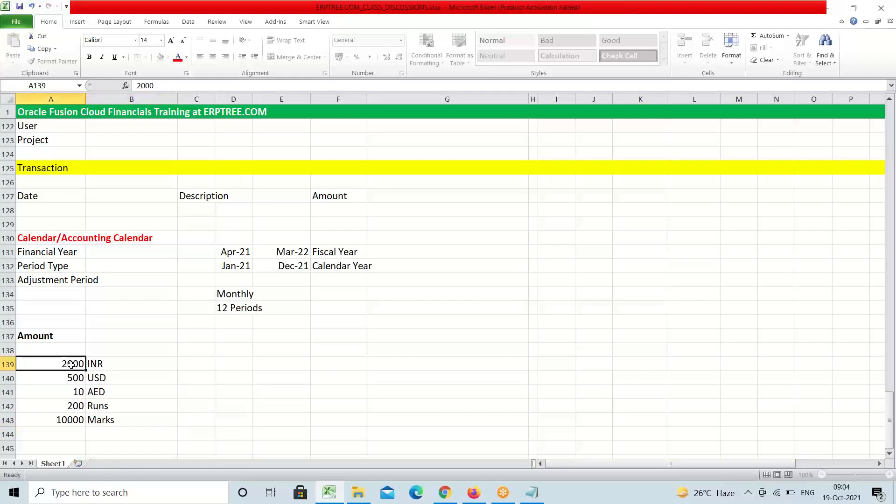
{"action": "left_click_drag", "start_coordinate": [71, 365], "coordinate": [105, 391]}
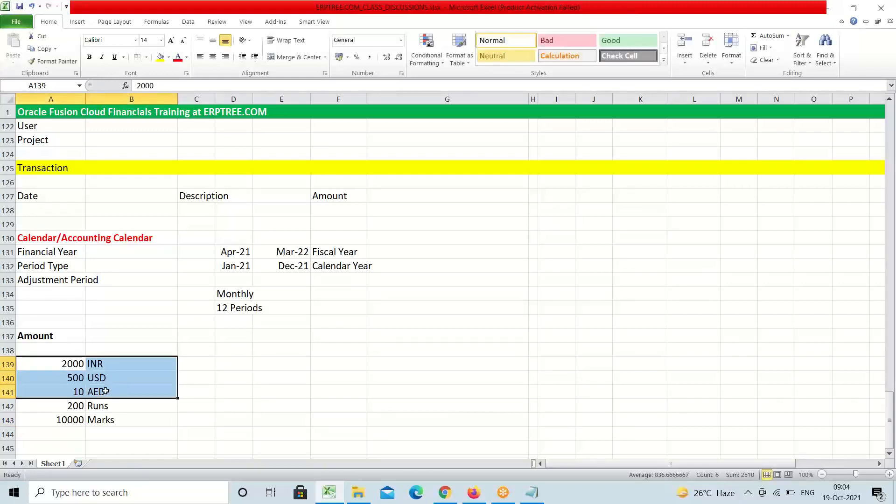
{"action": "left_click", "coordinate": [666, 21]}
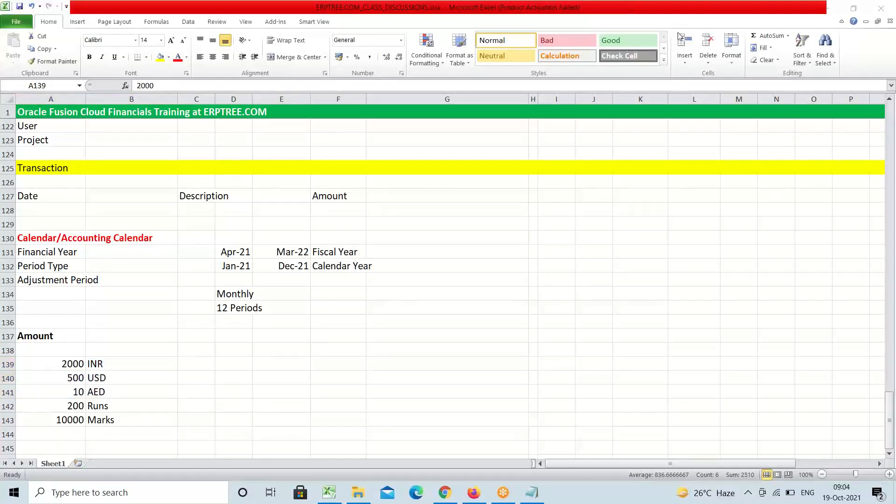
{"action": "left_click", "coordinate": [116, 363]}
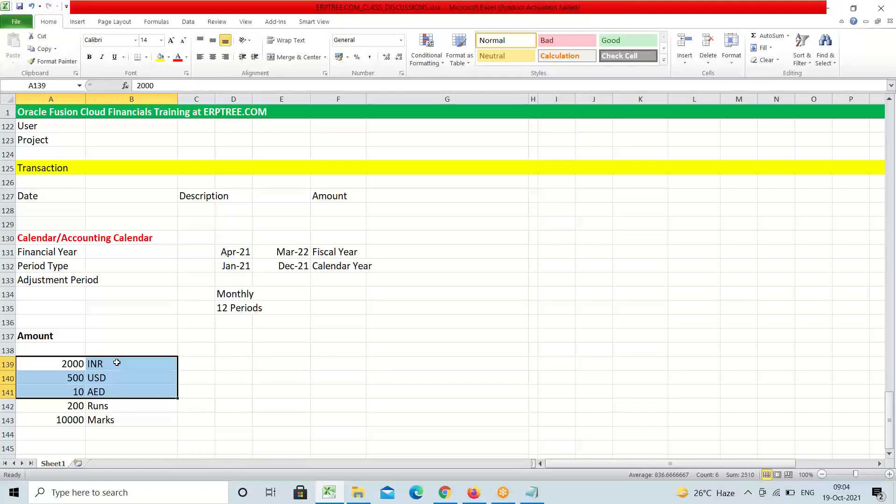
{"action": "left_click", "coordinate": [117, 363]}
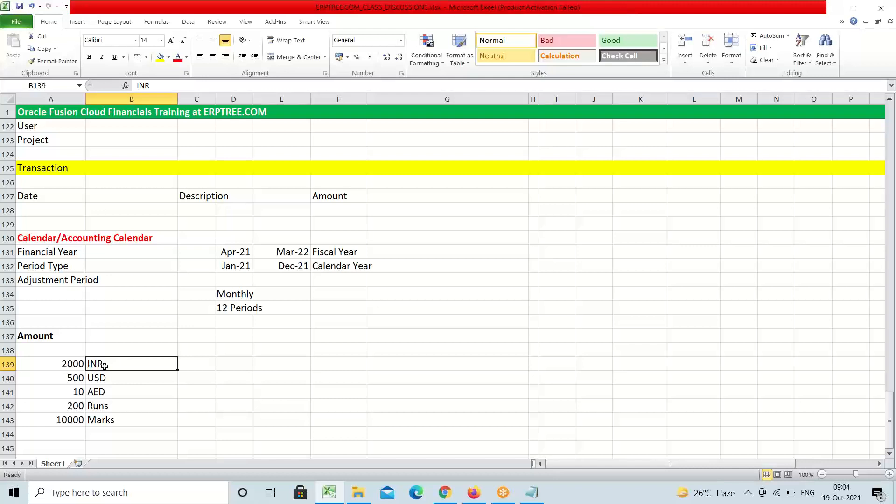
{"action": "left_click", "coordinate": [193, 366]}
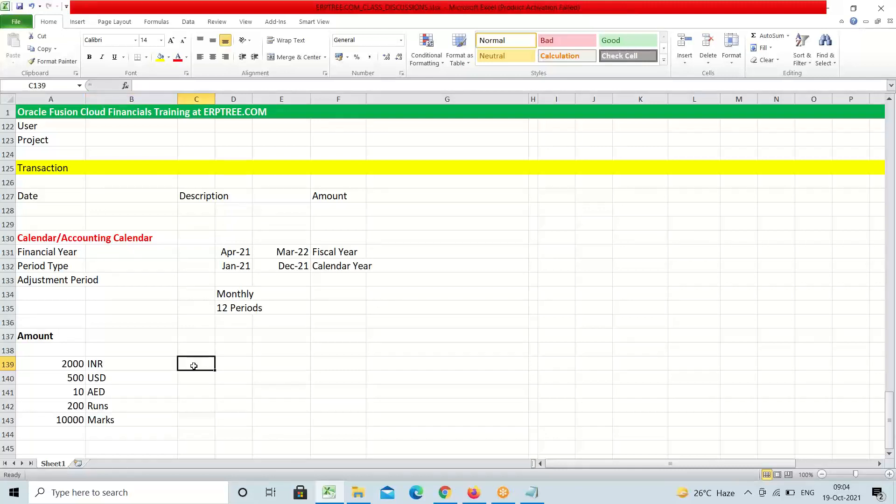
Enter 'Local Currency' in C139 and 'Functional Currency' in F139 for the 2000 INR row
{"action": "type", "text": "Loca"}
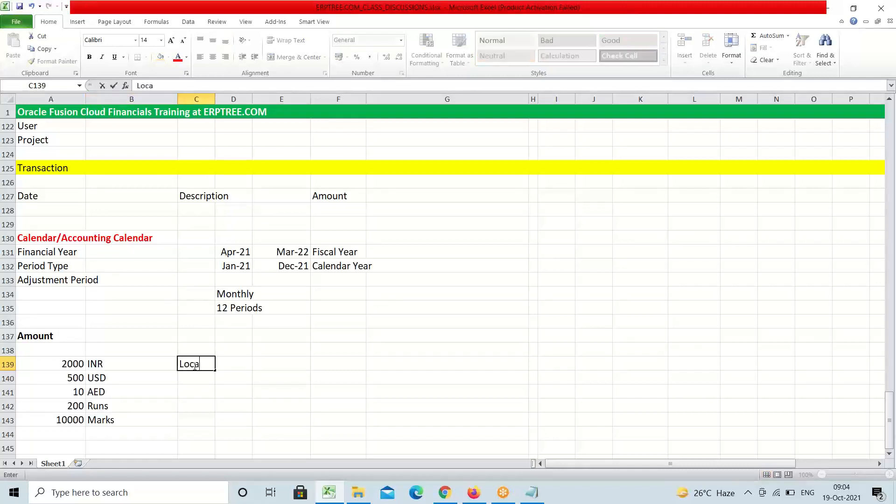
{"action": "type", "text": "l Currency"}
{"action": "key", "text": "Tab"}
{"action": "key", "text": "Tab"}
{"action": "key", "text": "Tab"}
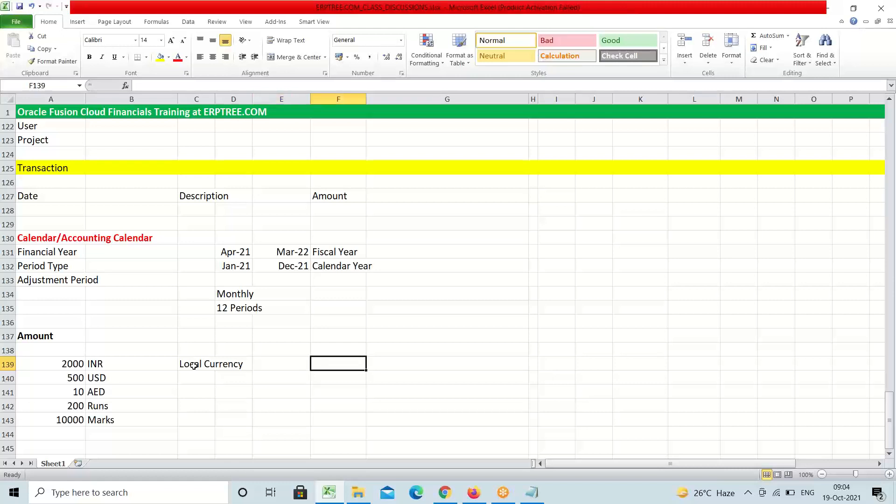
{"action": "type", "text": "F"}
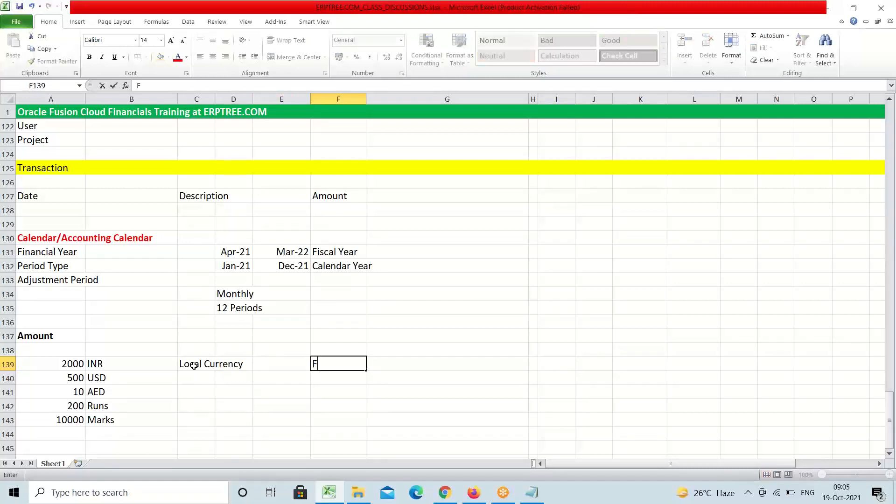
{"action": "type", "text": "unctional Currency"}
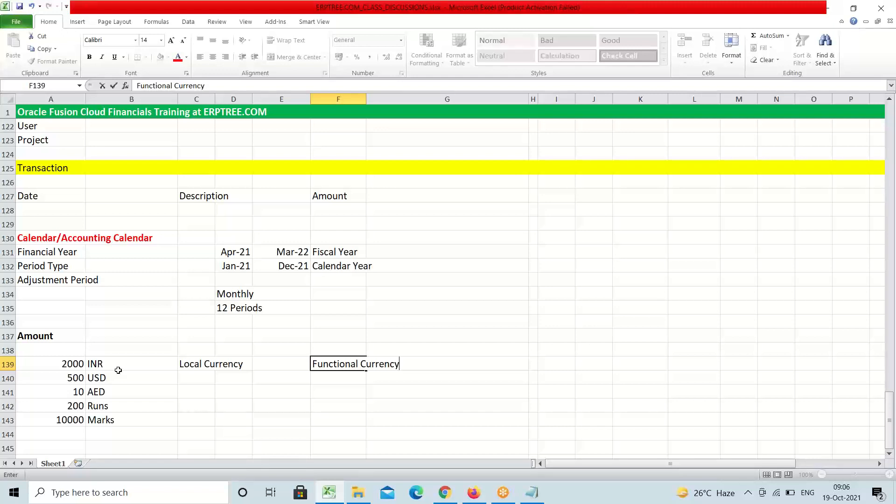
Label F140 and F141 'Foreign Currency' for the 500 USD and 10 AED rows
{"action": "left_click", "coordinate": [328, 377]}
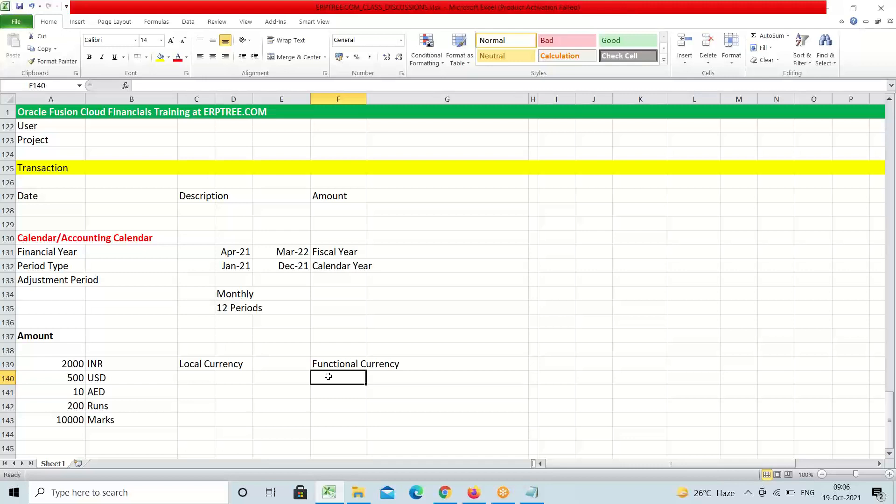
{"action": "type", "text": "F"}
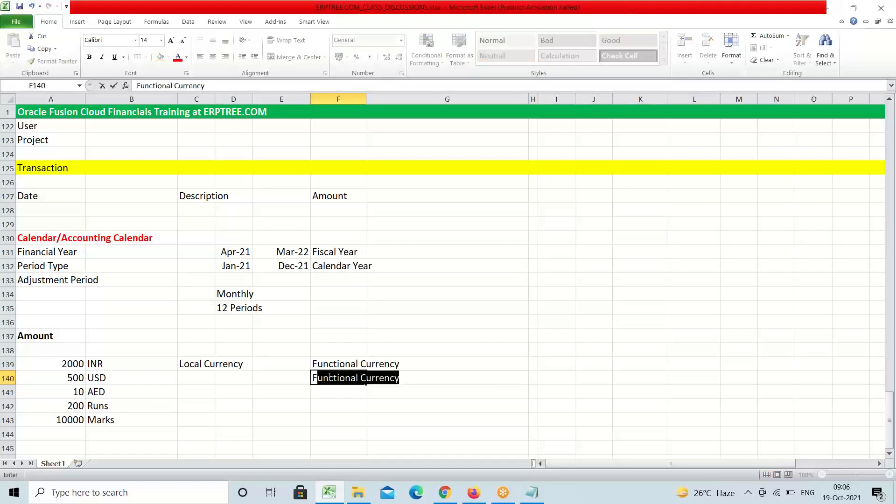
{"action": "type", "text": "oreig"}
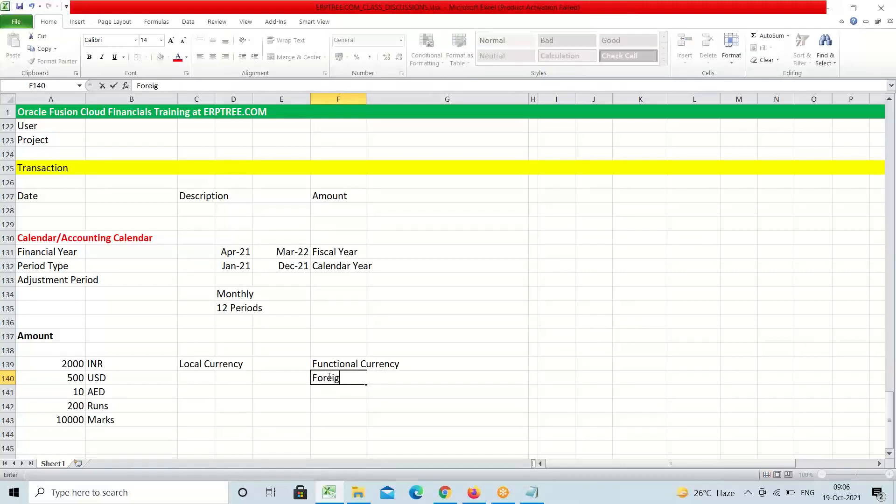
{"action": "type", "text": "n Currency"}
{"action": "key", "text": "Return"}
{"action": "type", "text": "Fo"}
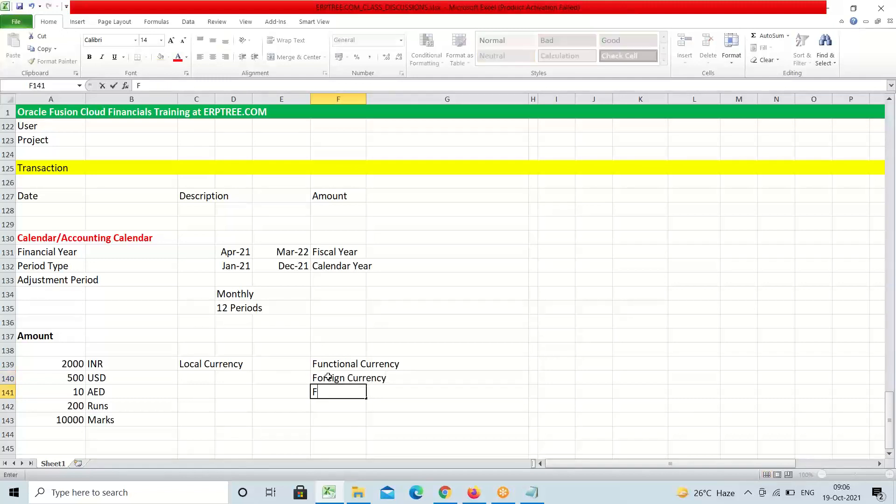
{"action": "key", "text": "Tab"}
{"action": "key", "text": "Tab"}
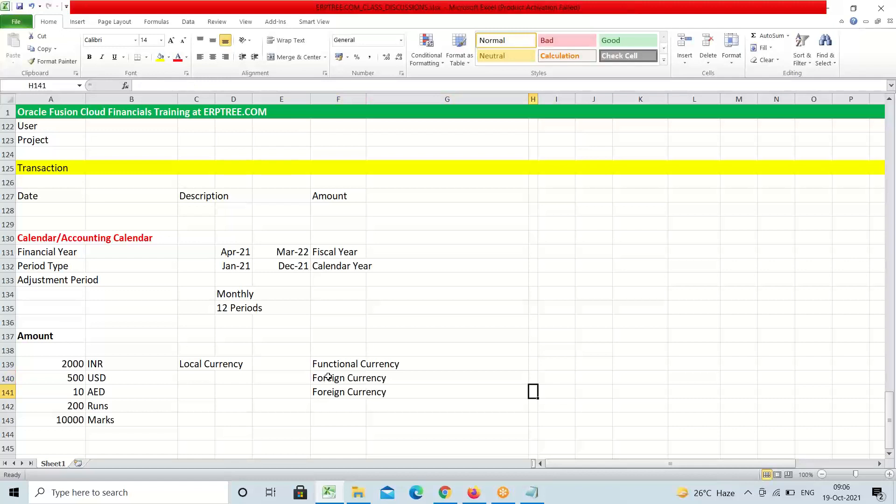
{"action": "left_click", "coordinate": [434, 362]}
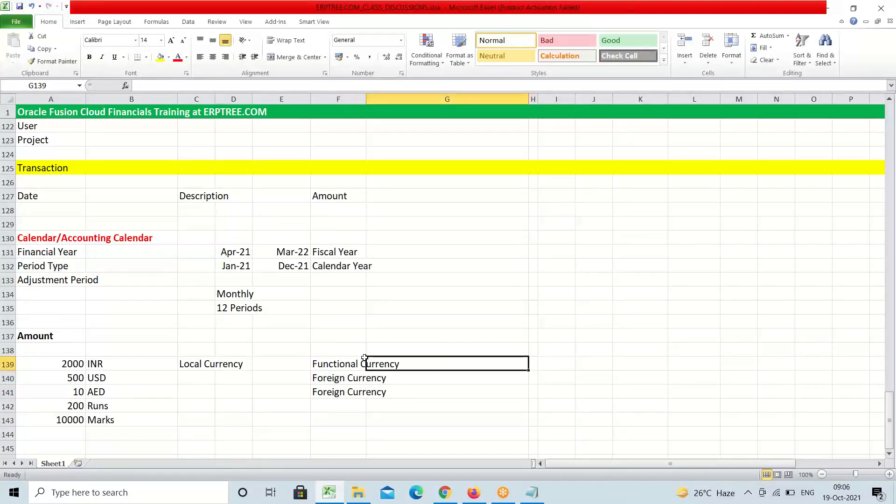
{"action": "left_click", "coordinate": [334, 364]}
{"action": "left_click", "coordinate": [302, 362]}
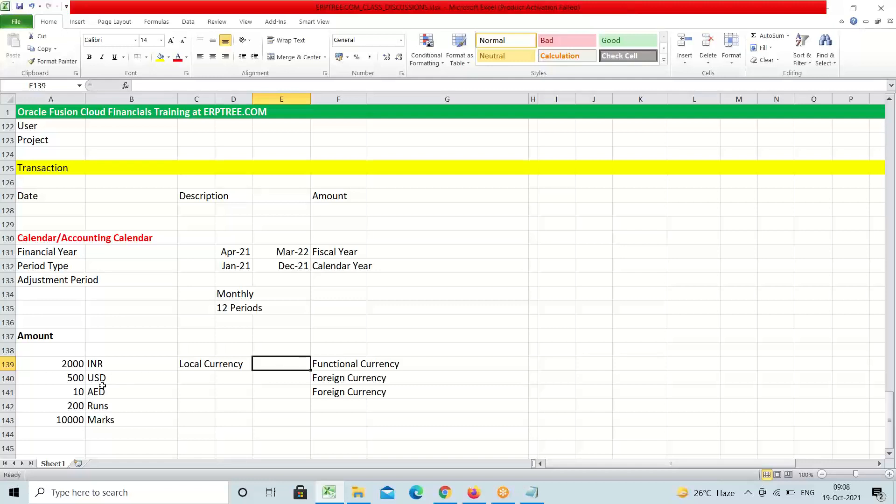
{"action": "left_click", "coordinate": [63, 363]}
{"action": "left_click", "coordinate": [96, 378]}
{"action": "double_click", "coordinate": [96, 377]}
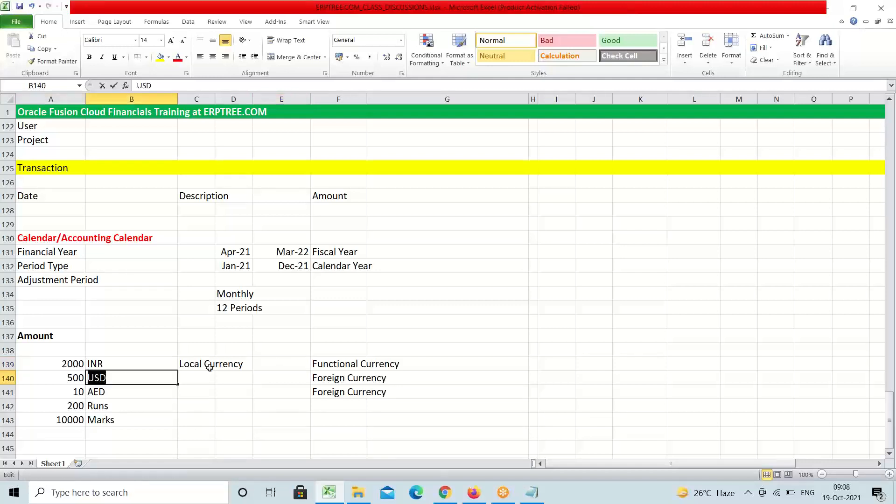
{"action": "left_click", "coordinate": [256, 416]}
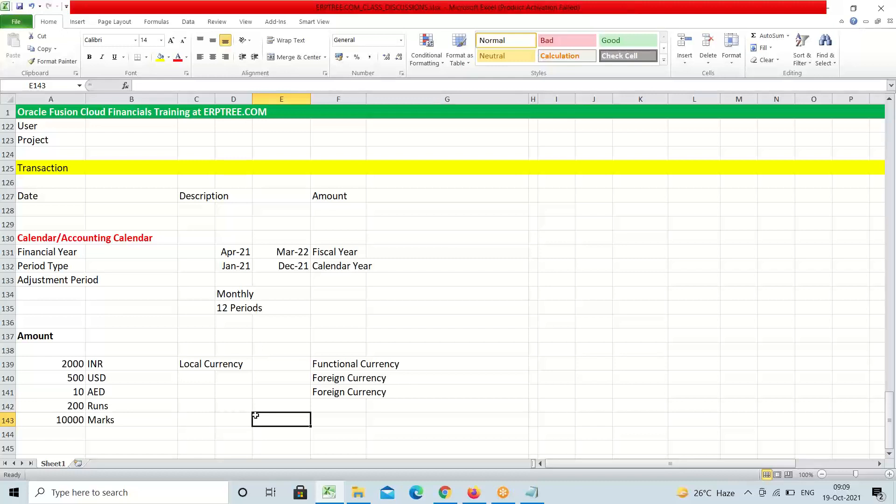
Type 'STAT Currency' in F143 beside the 10000 Marks row
{"action": "left_click", "coordinate": [316, 418]}
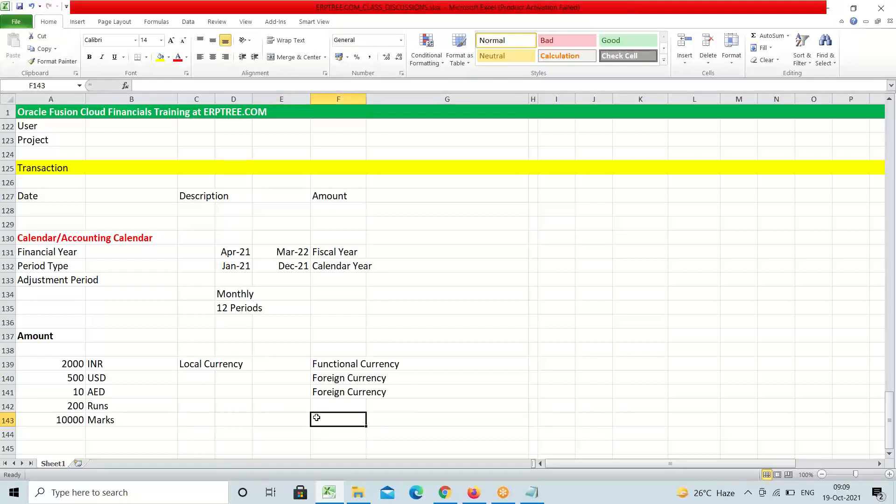
{"action": "type", "text": "s"}
{"action": "key", "text": "BackSpace"}
{"action": "type", "text": "STAT"}
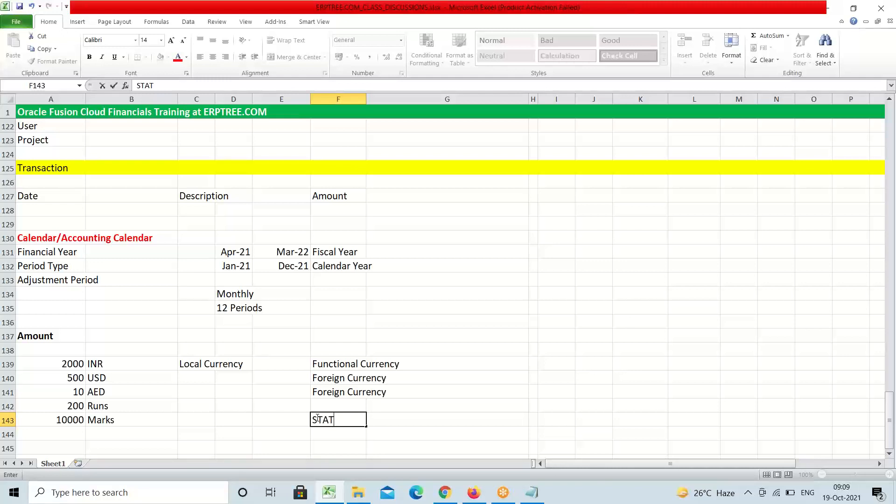
{"action": "type", "text": "Currency"}
{"action": "key", "text": "F2"}
{"action": "left_click", "coordinate": [395, 434]}
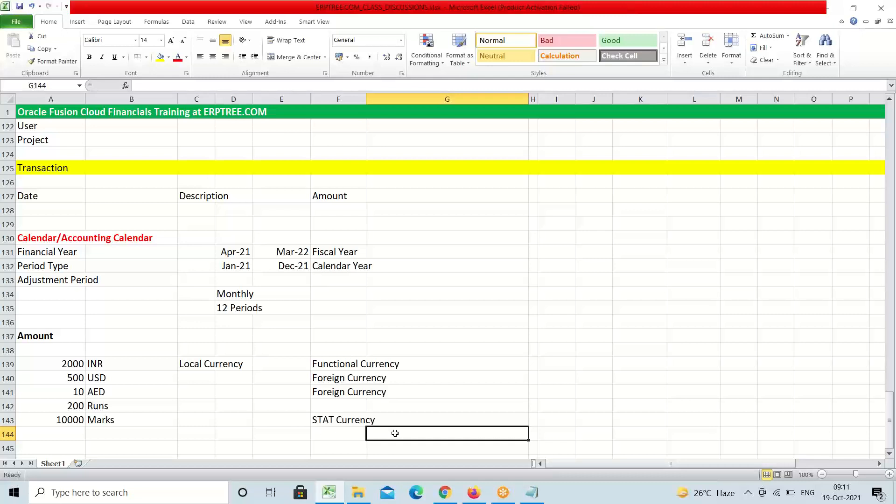
Move focus away from the spreadsheet window
{"action": "left_click", "coordinate": [799, 79]}
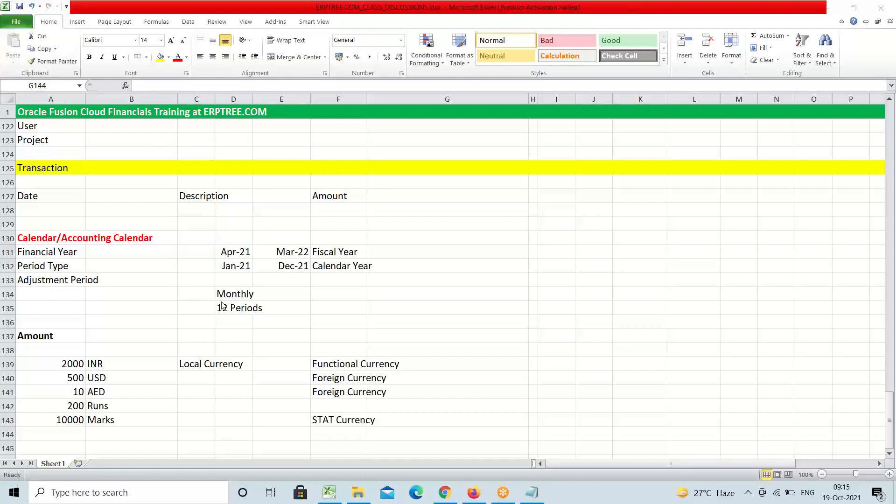
Enter a bold 'Currency' heading in F138, above Functional Currency
{"action": "left_click", "coordinate": [339, 365]}
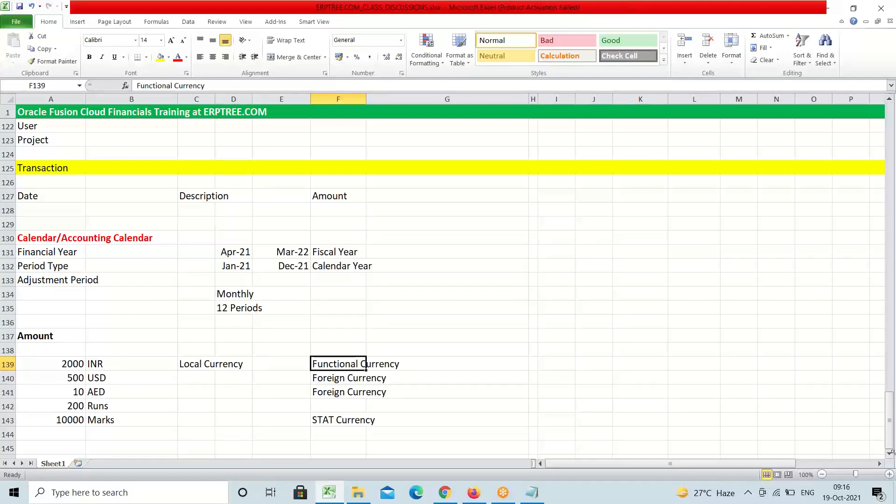
{"action": "scroll", "coordinate": [890, 456], "scroll_direction": "down", "scroll_amount": 2}
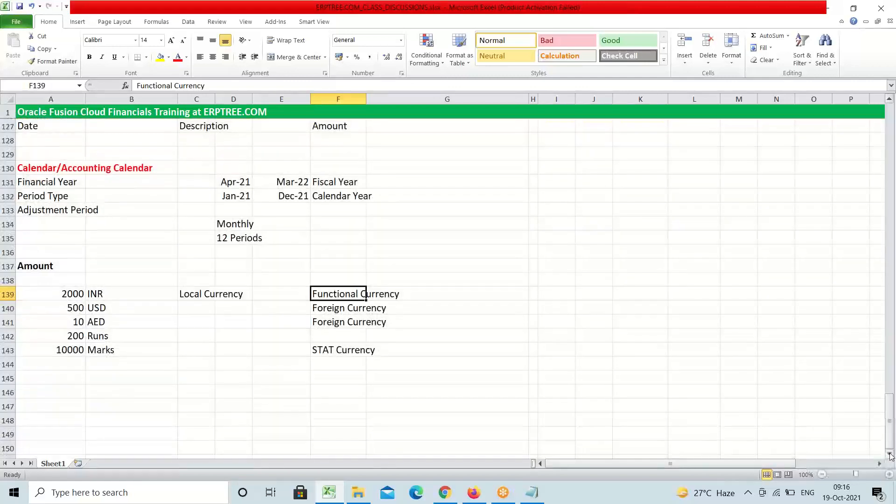
{"action": "scroll", "coordinate": [891, 456], "scroll_direction": "down", "scroll_amount": 1}
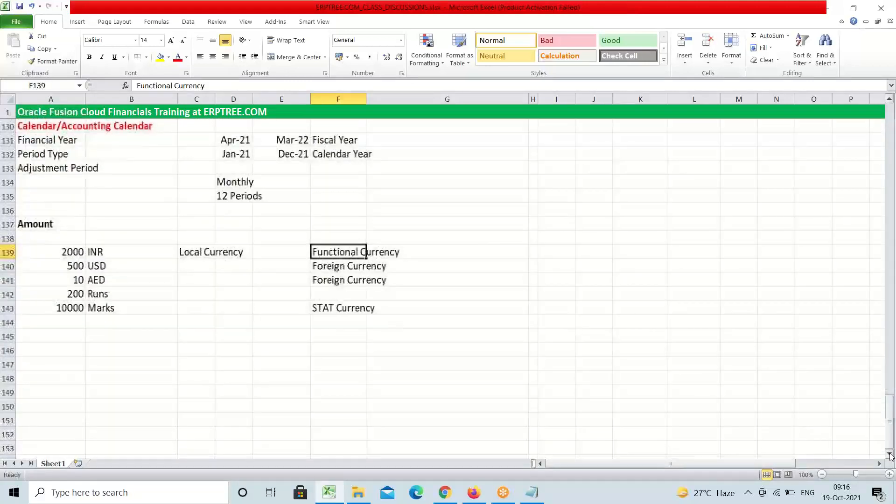
{"action": "left_click", "coordinate": [55, 224]}
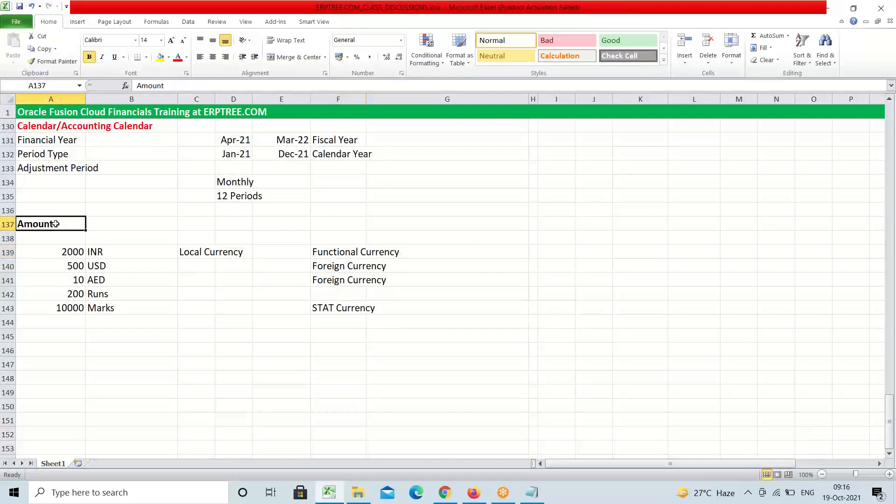
{"action": "left_click", "coordinate": [336, 237]}
{"action": "type", "text": "C"}
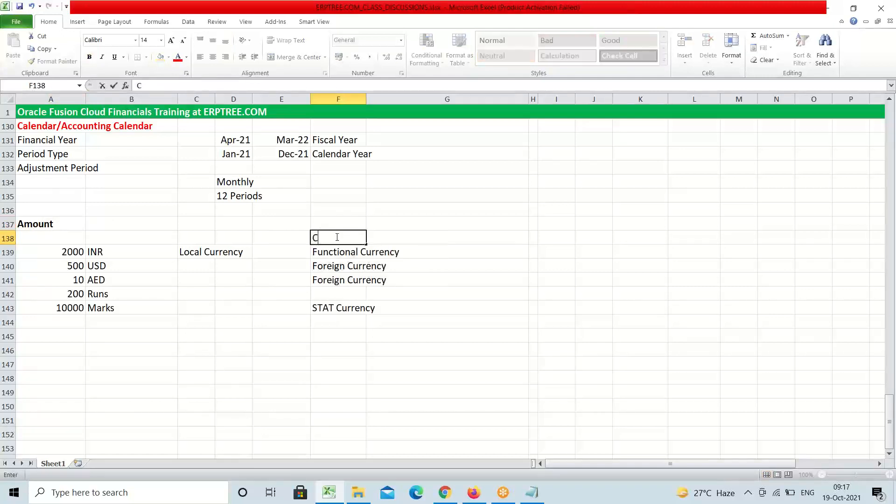
{"action": "type", "text": "urrency"}
{"action": "key", "text": "Tab"}
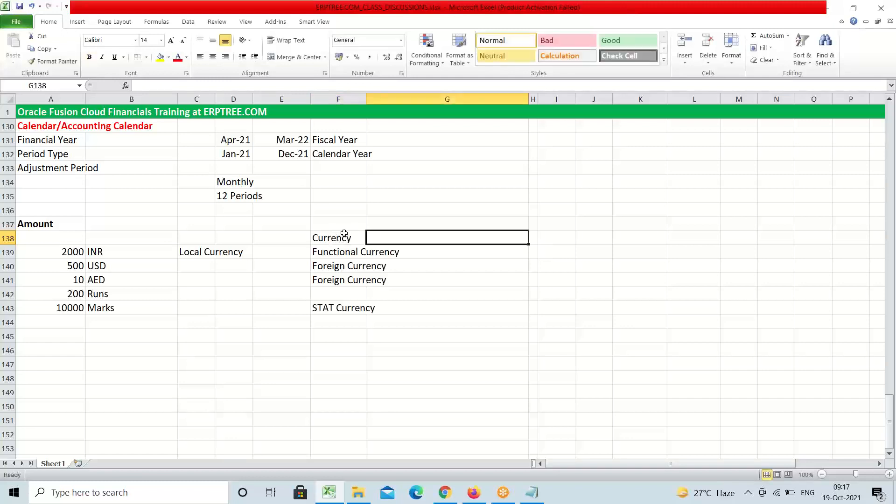
{"action": "left_click", "coordinate": [343, 235]}
{"action": "key", "text": "ctrl+b"}
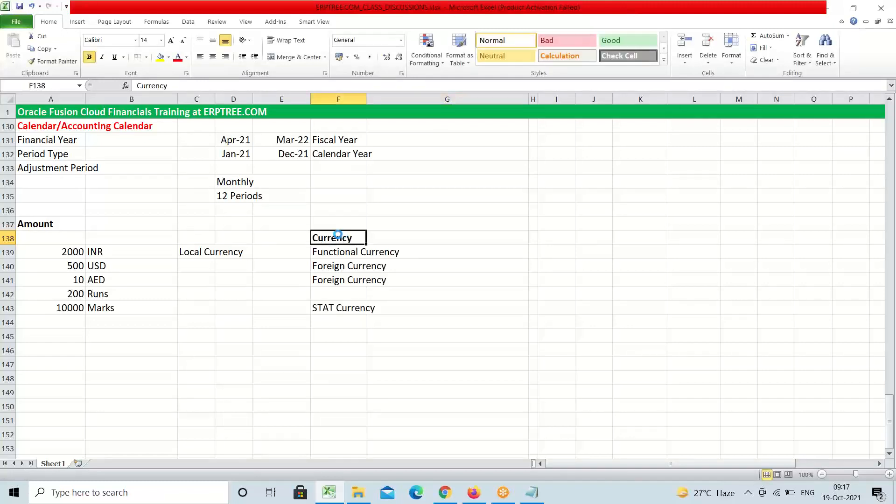
Append '-->Currency' to the Amount label in A137
{"action": "double_click", "coordinate": [72, 224]}
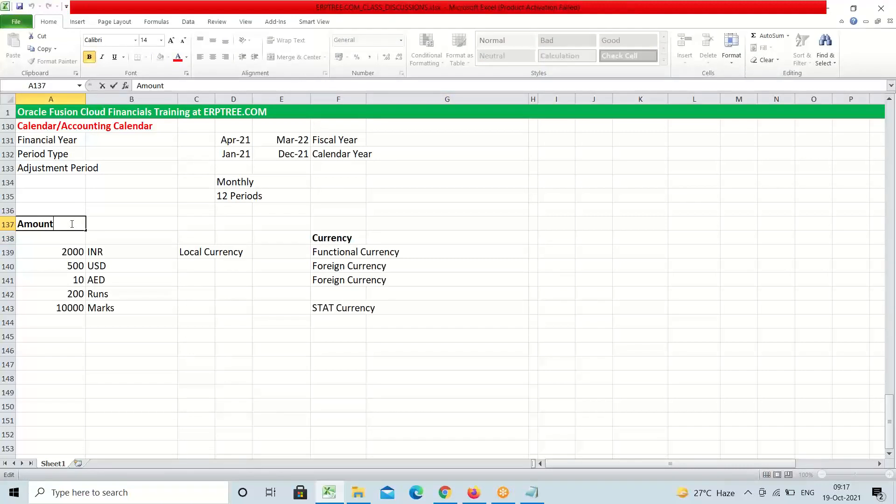
{"action": "type", "text": "-->Currency"}
{"action": "key", "text": "Tab"}
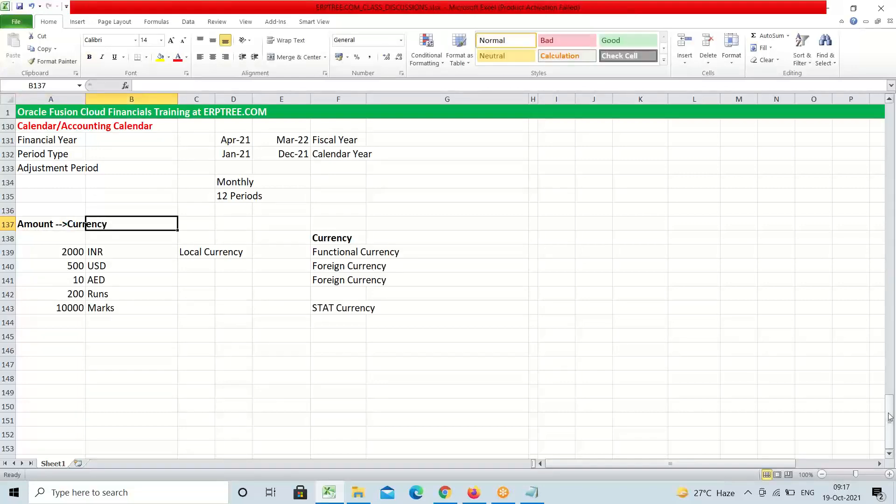
{"action": "mouse_move", "coordinate": [891, 417]}
{"action": "left_mouse_down"}
{"action": "mouse_move", "coordinate": [893, 377]}
{"action": "mouse_move", "coordinate": [891, 415]}
{"action": "left_mouse_up"}
{"action": "left_click", "coordinate": [891, 452]}
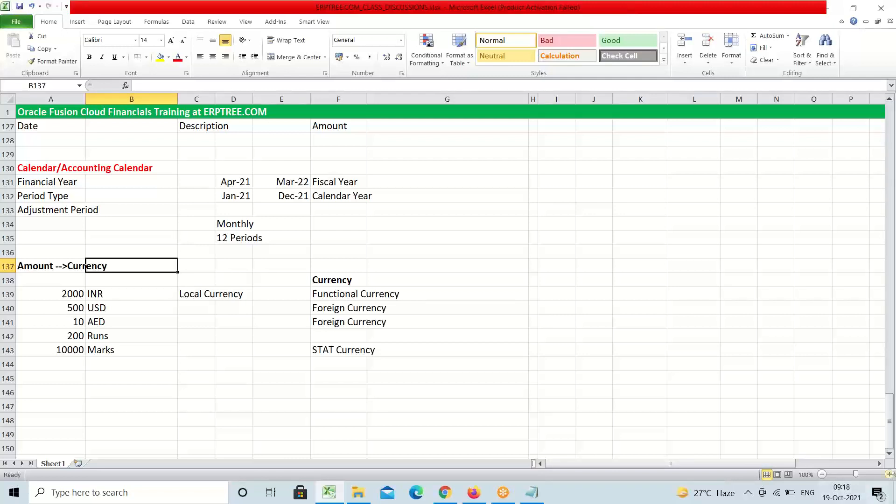
{"action": "left_click", "coordinate": [890, 454]}
{"action": "left_click", "coordinate": [890, 454]}
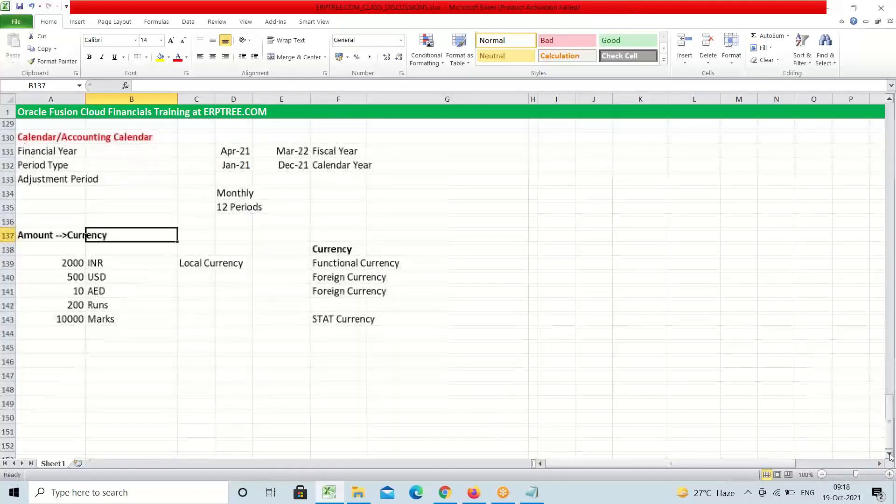
{"action": "left_click", "coordinate": [890, 453]}
{"action": "left_click", "coordinate": [890, 454]}
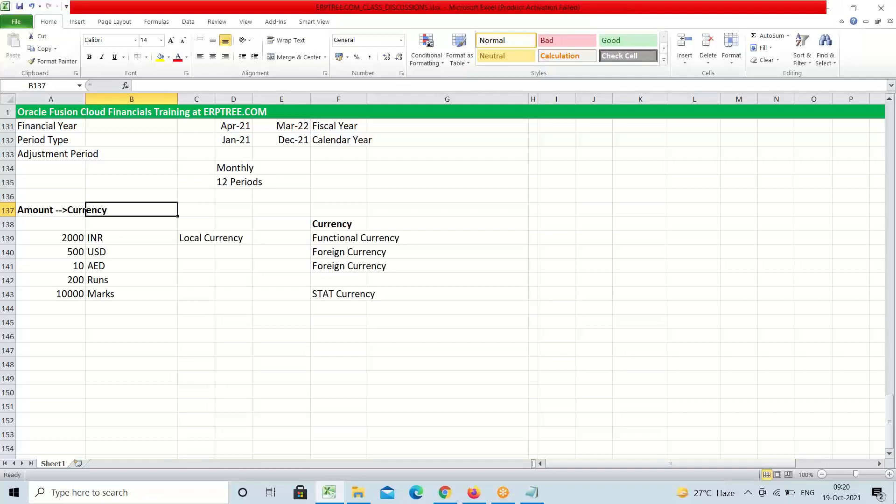
Return to the Oracle implementation project in Firefox, dismissing the news panel
{"action": "left_click", "coordinate": [484, 351]}
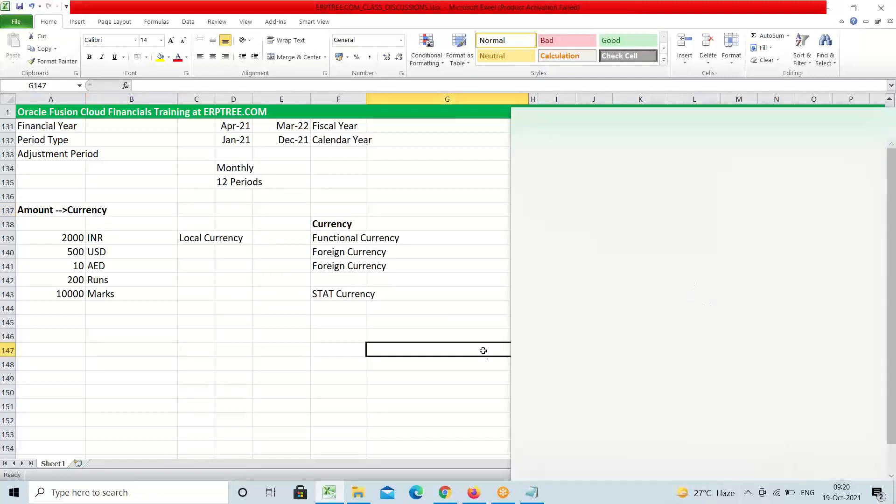
{"action": "left_click", "coordinate": [415, 364]}
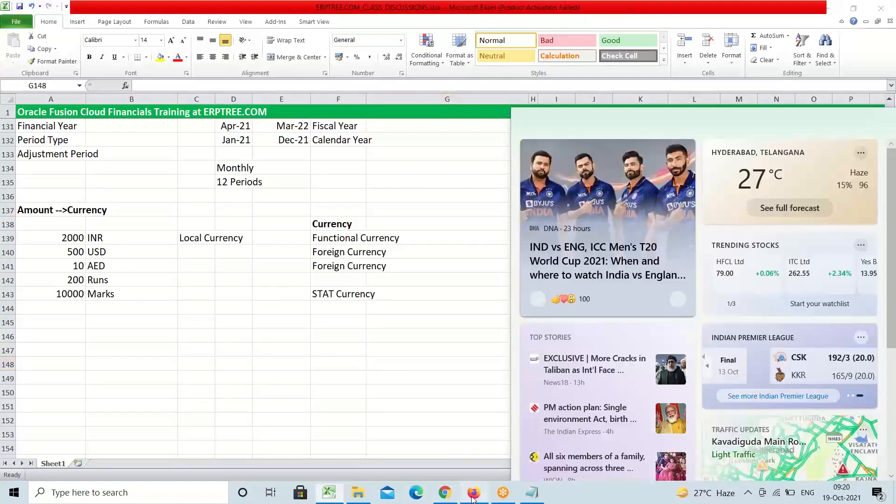
{"action": "left_click", "coordinate": [474, 493]}
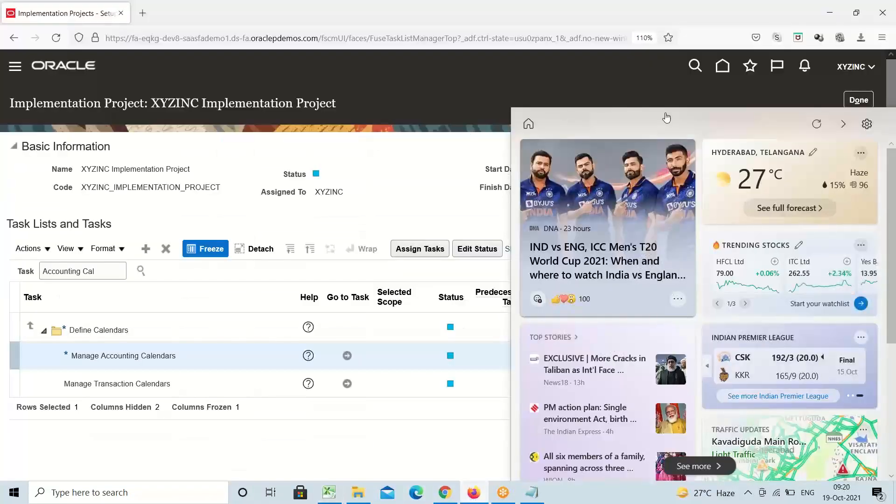
{"action": "left_click", "coordinate": [842, 124]}
{"action": "left_click", "coordinate": [660, 196]}
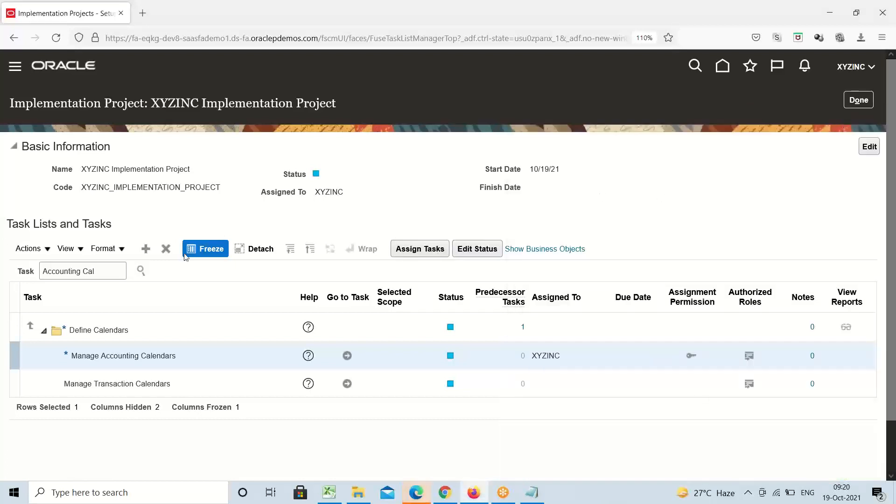
Replace the Accounting Cal task search with 'curren' and run it
{"action": "left_click", "coordinate": [110, 267]}
{"action": "key", "text": "ctrl+a"}
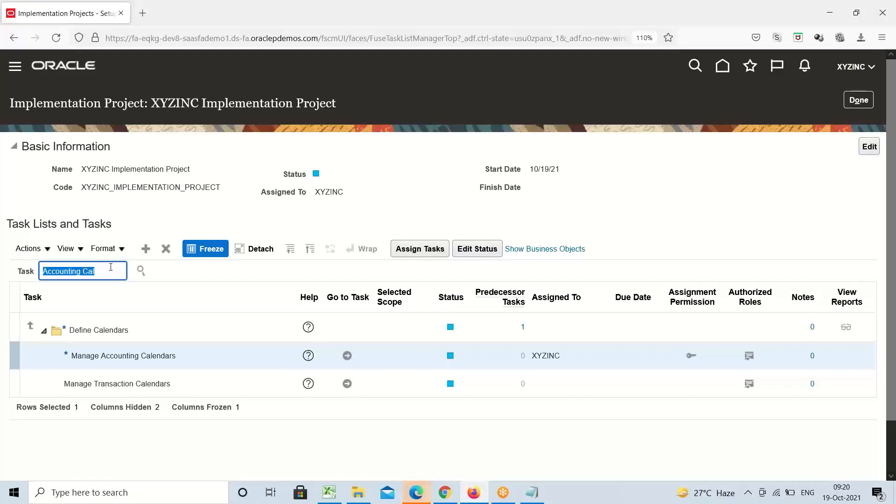
{"action": "type", "text": "curren"}
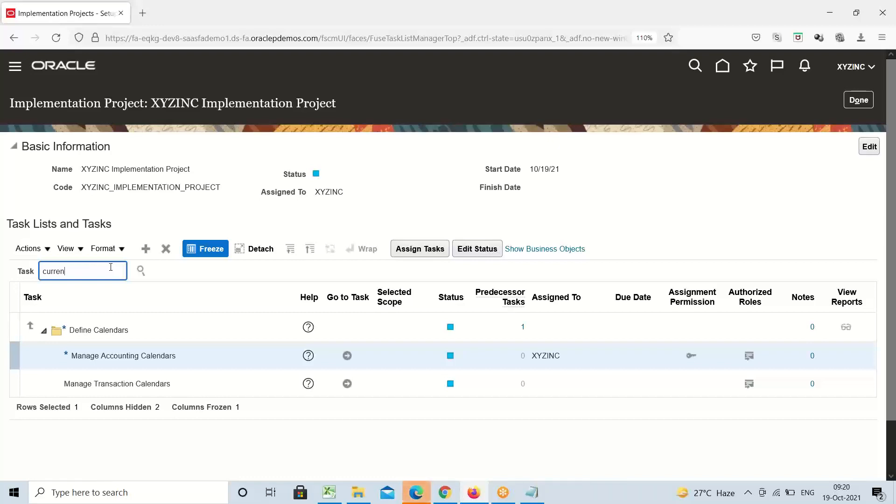
{"action": "key", "text": "Return"}
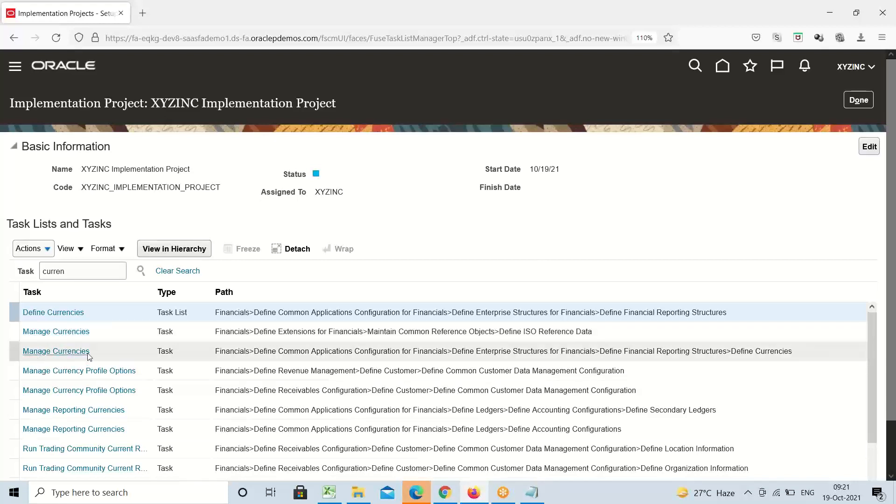
Open the Manage Currencies setup page from the task results
{"action": "left_click", "coordinate": [58, 332]}
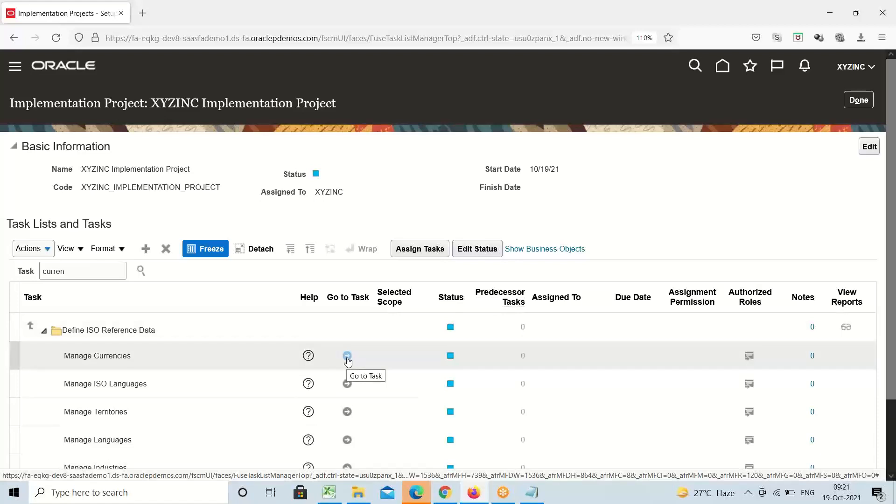
{"action": "left_click", "coordinate": [347, 357]}
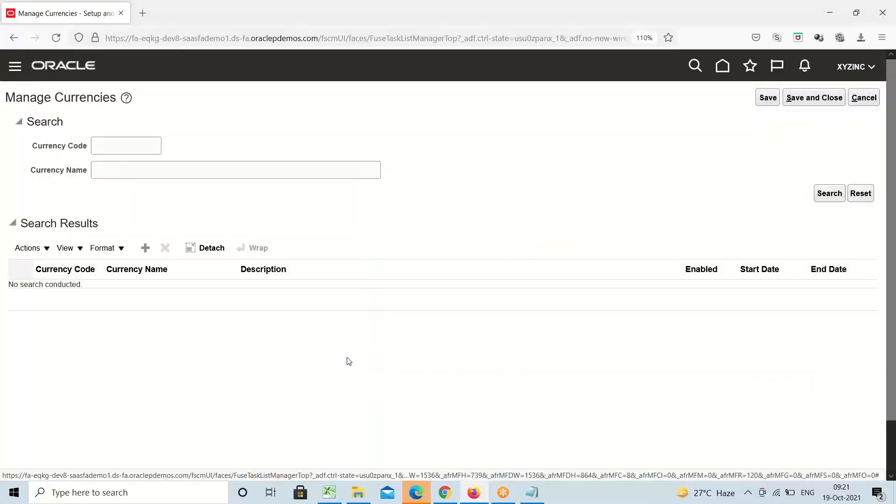
{"action": "left_click", "coordinate": [130, 145]}
Cancel out of Manage Currencies and the project, then reopen the XYZINC Implementation Project
{"action": "left_click", "coordinate": [869, 101]}
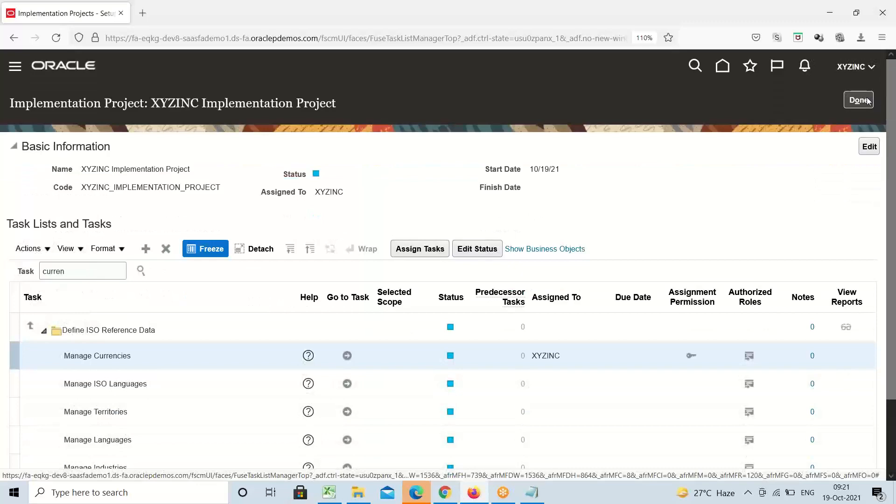
{"action": "left_click", "coordinate": [868, 100]}
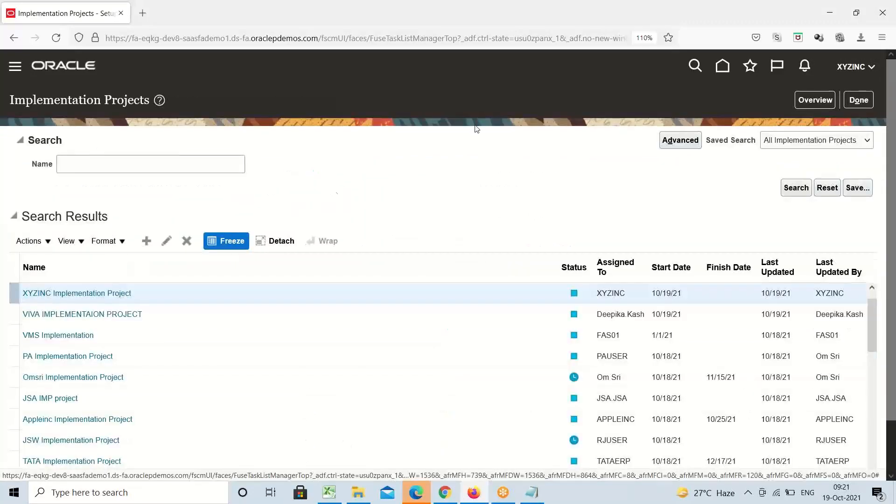
{"action": "left_click", "coordinate": [63, 293]}
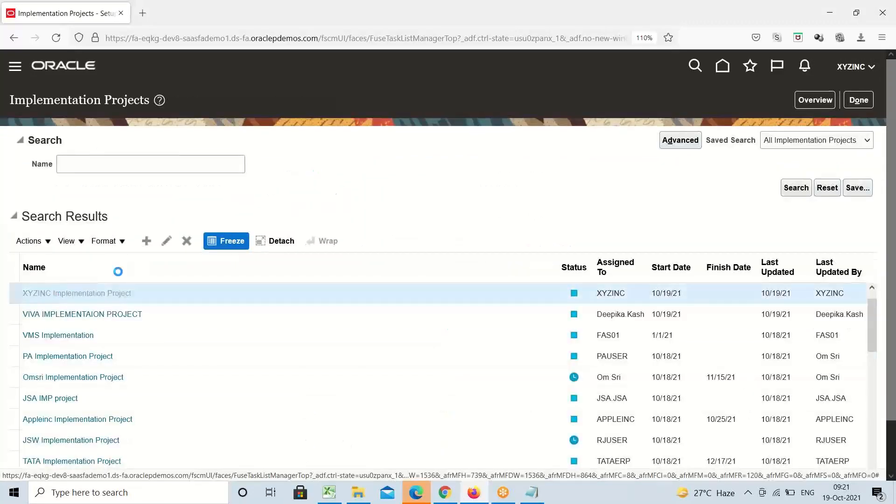
Place the cursor in the XYZINC project's Task search field
{"action": "left_click", "coordinate": [86, 275]}
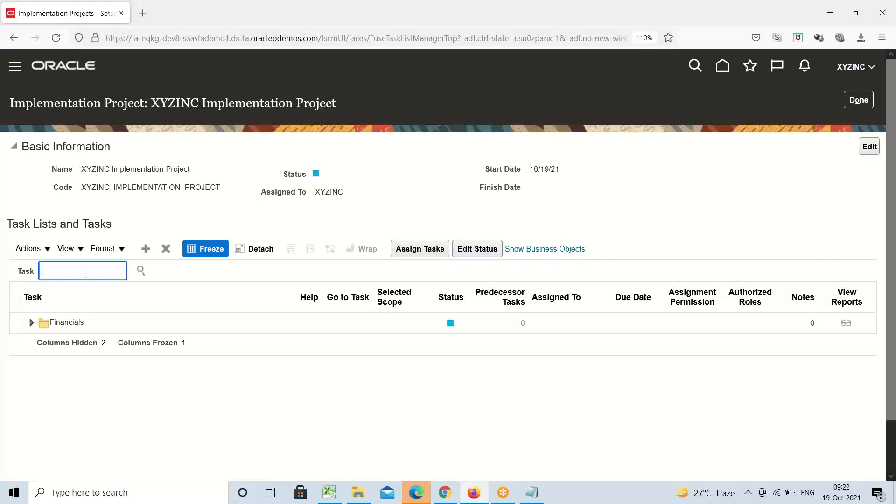
Search the project's tasks for 'currencies'
{"action": "type", "text": "currencies"}
{"action": "key", "text": "Return"}
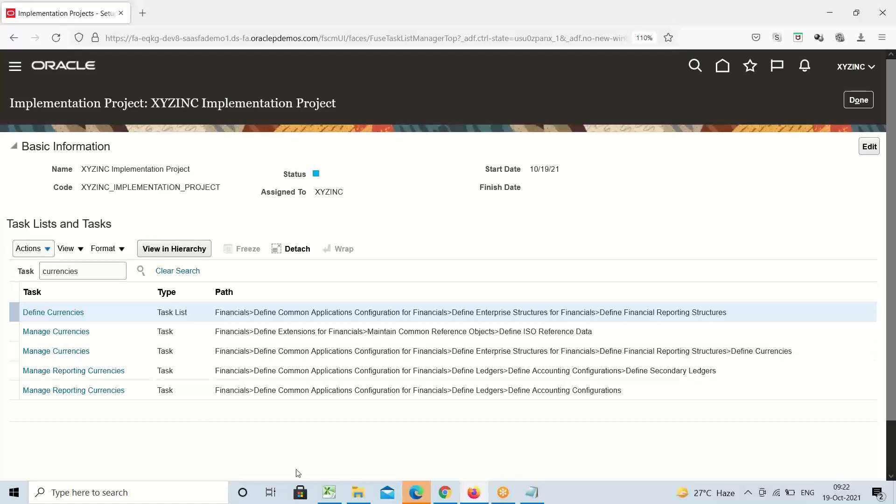
{"action": "left_click", "coordinate": [329, 494]}
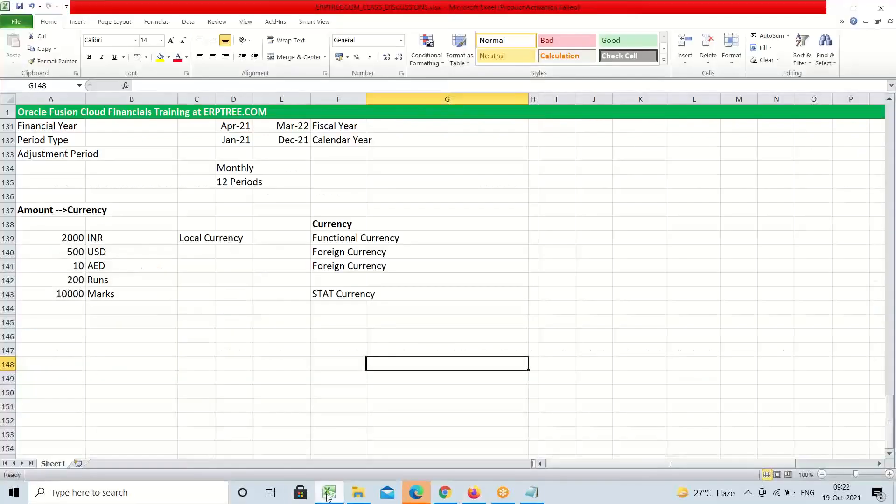
{"action": "left_click", "coordinate": [329, 495]}
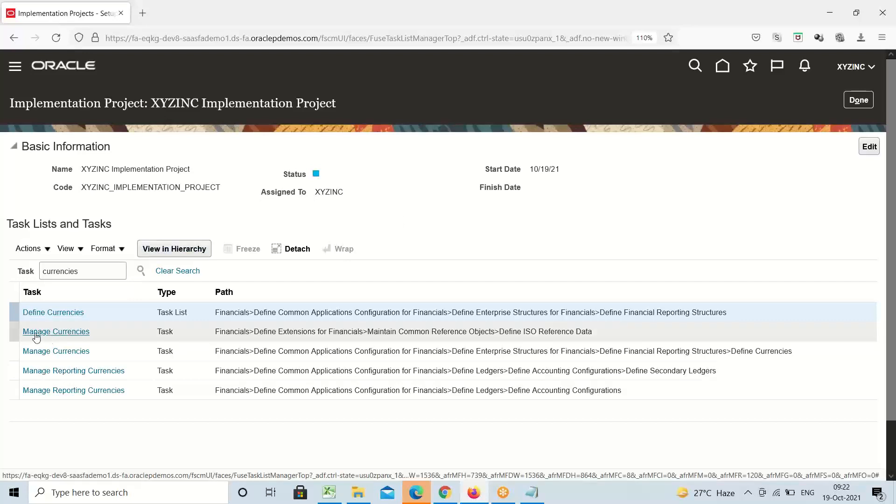
Select Manage Currencies under Define ISO Reference Data and launch its setup page
{"action": "left_click", "coordinate": [74, 335]}
{"action": "left_click", "coordinate": [73, 333]}
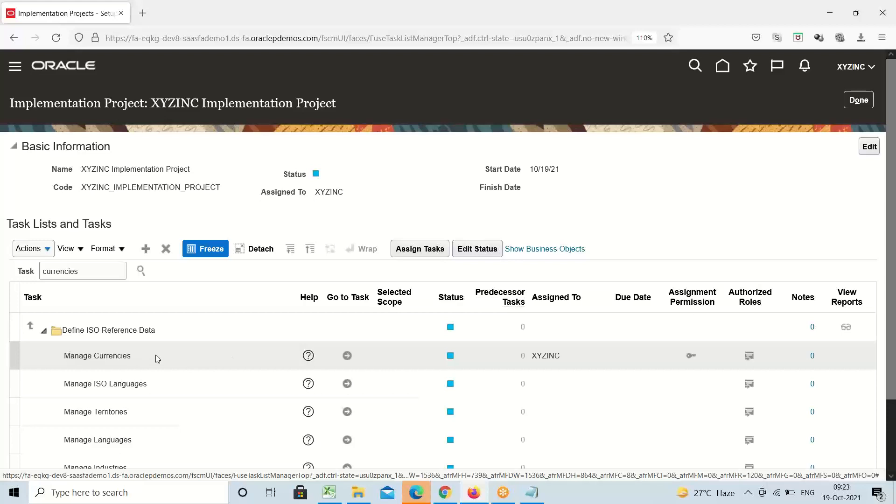
{"action": "left_click", "coordinate": [348, 357]}
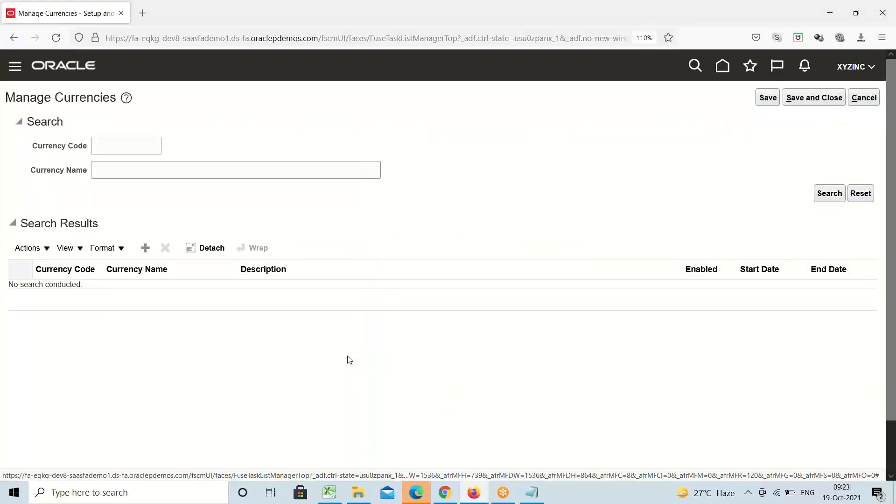
Search Manage Currencies with Currency Code INR
{"action": "left_click", "coordinate": [138, 148]}
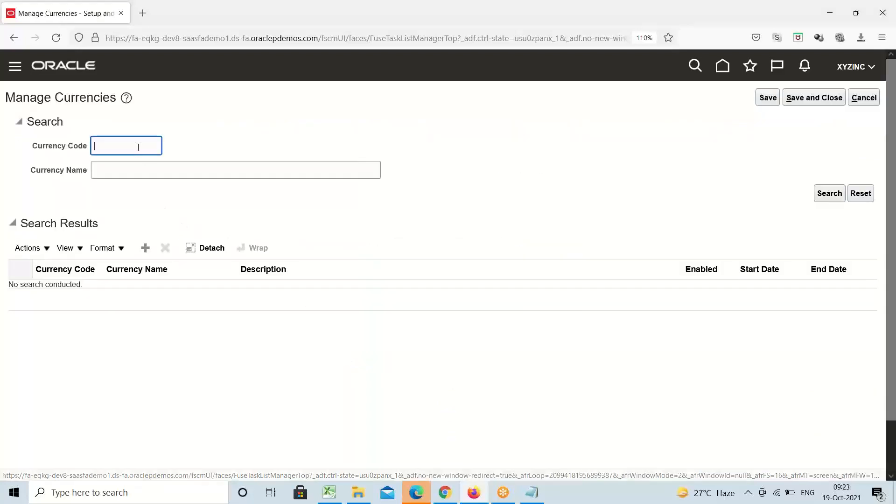
{"action": "type", "text": "INR"}
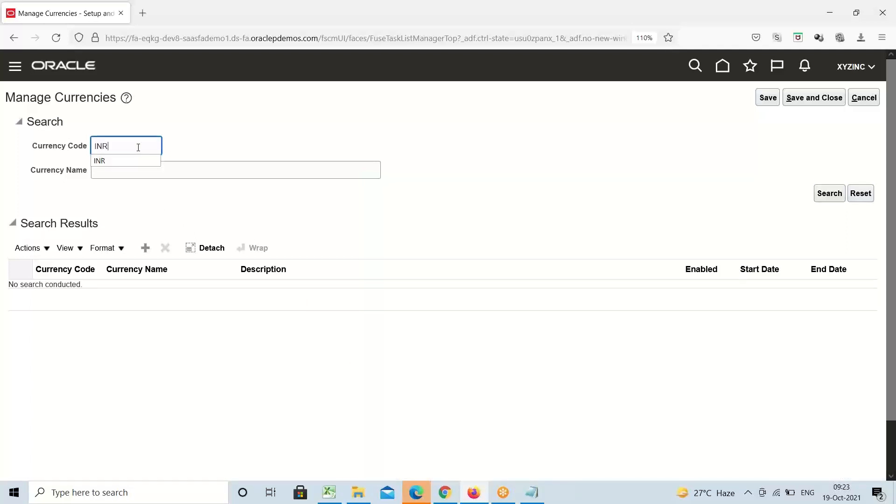
{"action": "left_click", "coordinate": [826, 193]}
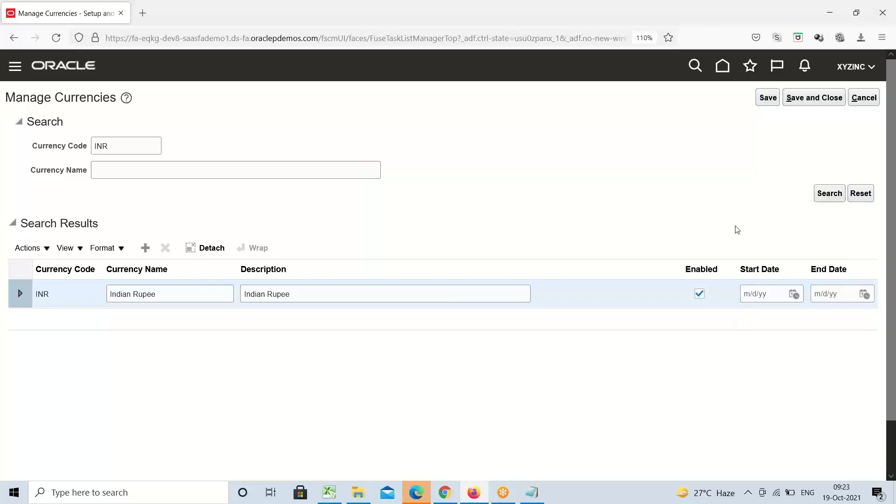
{"action": "left_click", "coordinate": [795, 294]}
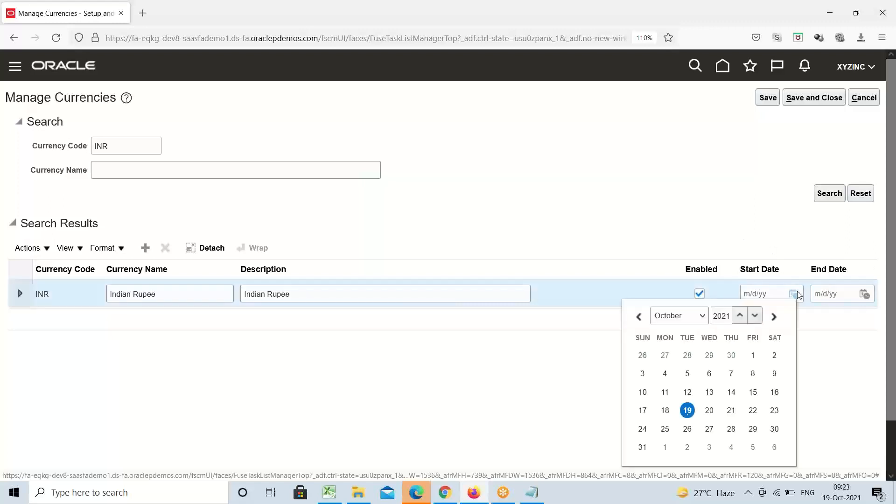
{"action": "left_click", "coordinate": [688, 411]}
{"action": "left_click", "coordinate": [865, 294]}
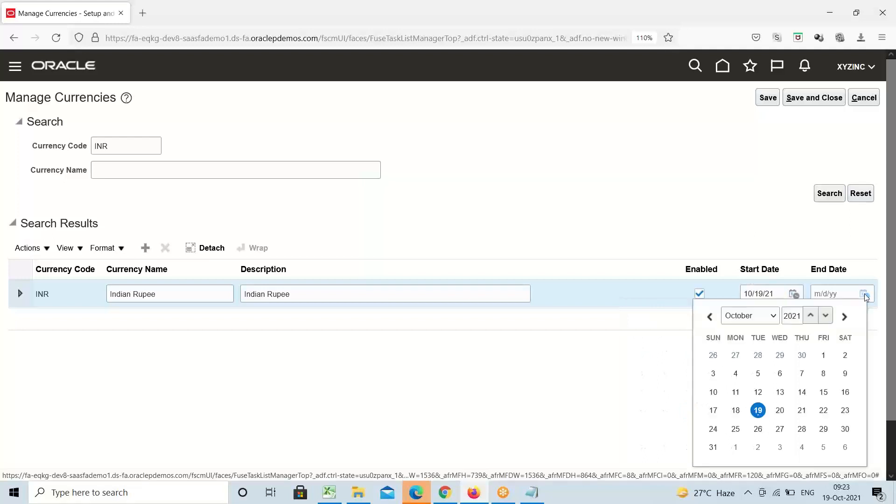
{"action": "left_click", "coordinate": [713, 447]}
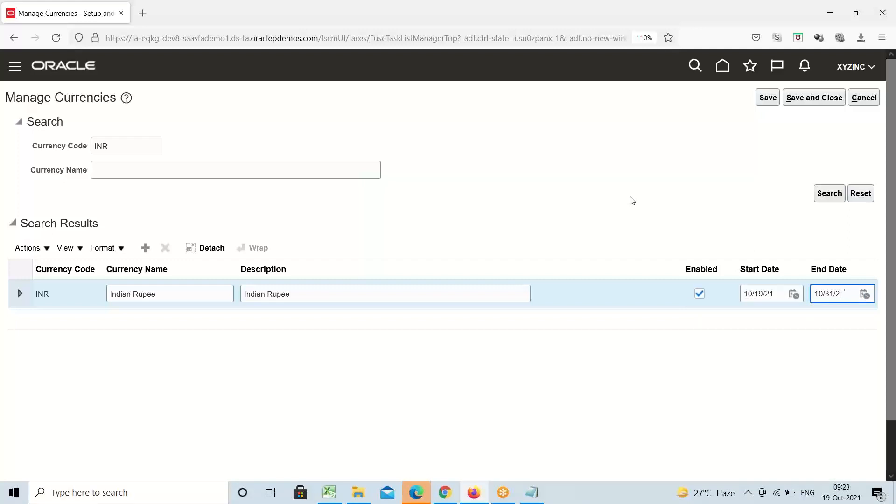
{"action": "key", "text": "BackSpace"}
{"action": "key", "text": "BackSpace"}
{"action": "key", "text": "BackSpace"}
{"action": "key", "text": "BackSpace"}
{"action": "key", "text": "BackSpace"}
{"action": "key", "text": "BackSpace"}
{"action": "key", "text": "BackSpace"}
{"action": "left_click", "coordinate": [864, 294]}
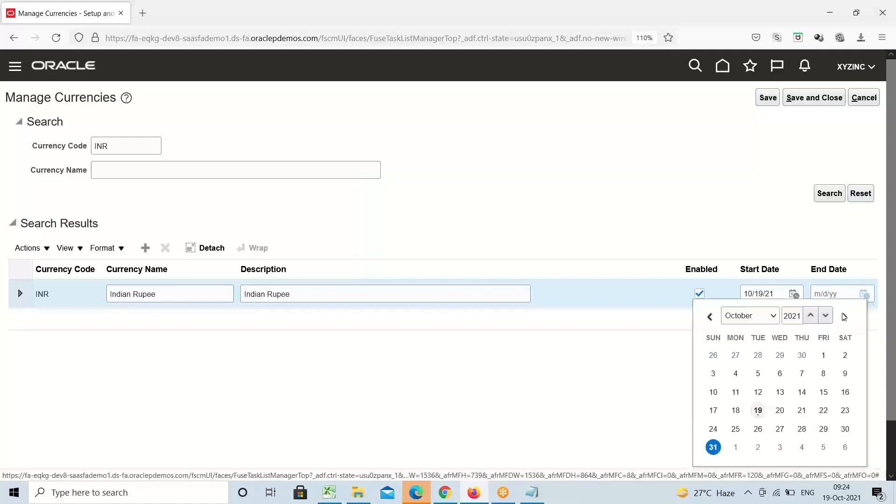
{"action": "left_click", "coordinate": [760, 412]}
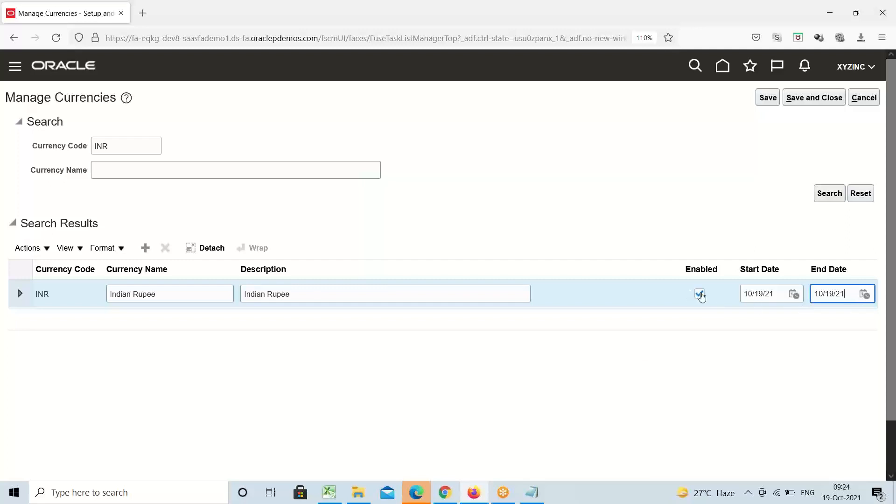
{"action": "double_click", "coordinate": [848, 295]}
{"action": "key", "text": "BackSpace"}
{"action": "left_click", "coordinate": [773, 293]}
{"action": "double_click", "coordinate": [773, 294]}
{"action": "key", "text": "BackSpace"}
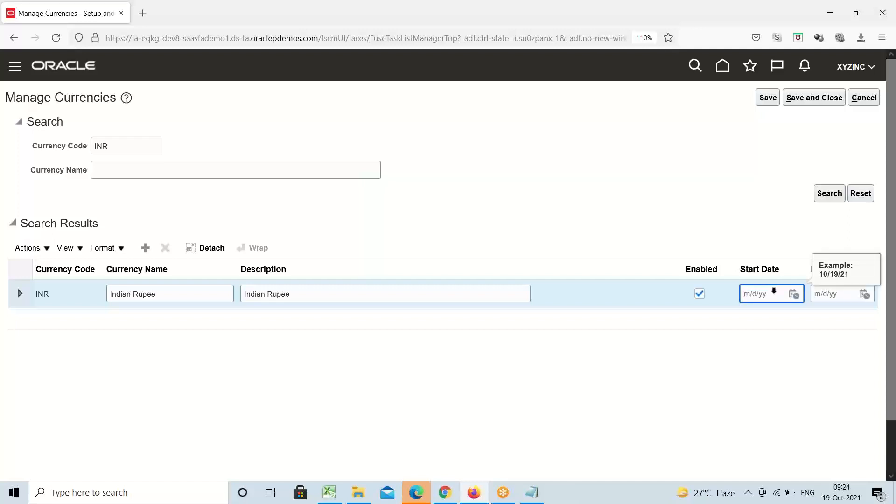
{"action": "left_click", "coordinate": [670, 192]}
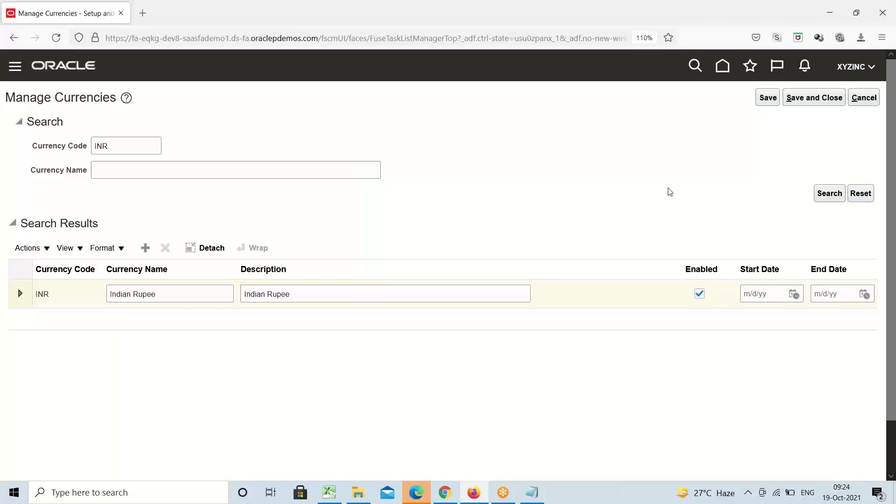
{"action": "left_click", "coordinate": [19, 294]}
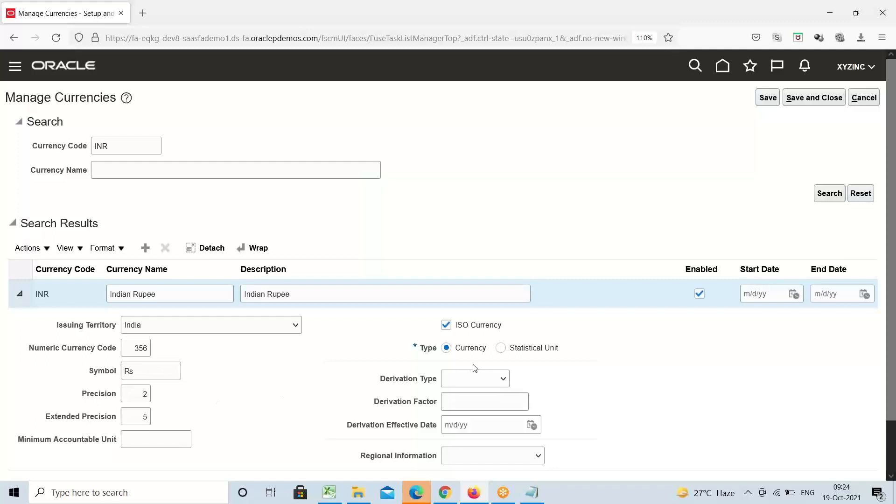
{"action": "left_click", "coordinate": [19, 295]}
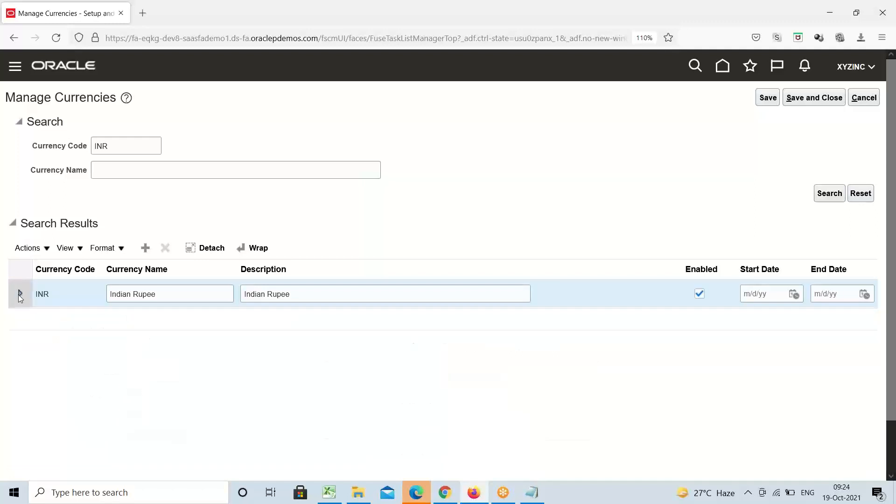
Search for currency code USD, then cancel out of Manage Currencies
{"action": "double_click", "coordinate": [139, 149]}
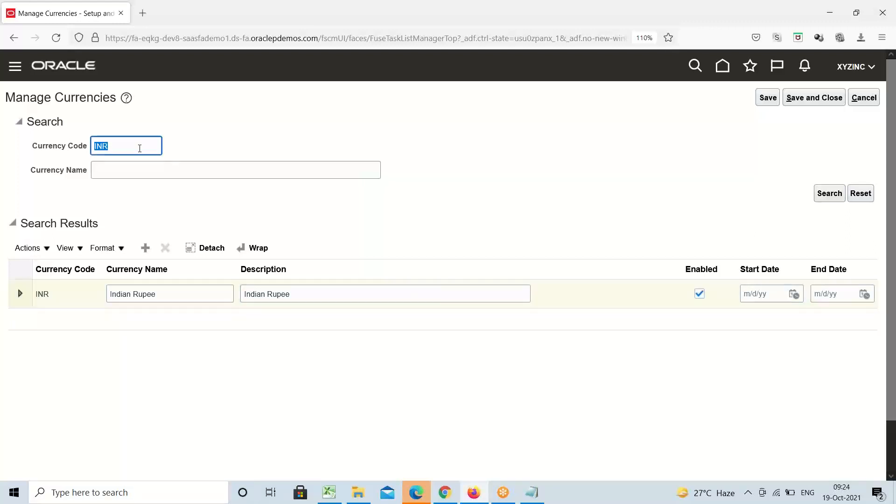
{"action": "type", "text": "USD"}
{"action": "key", "text": "Return"}
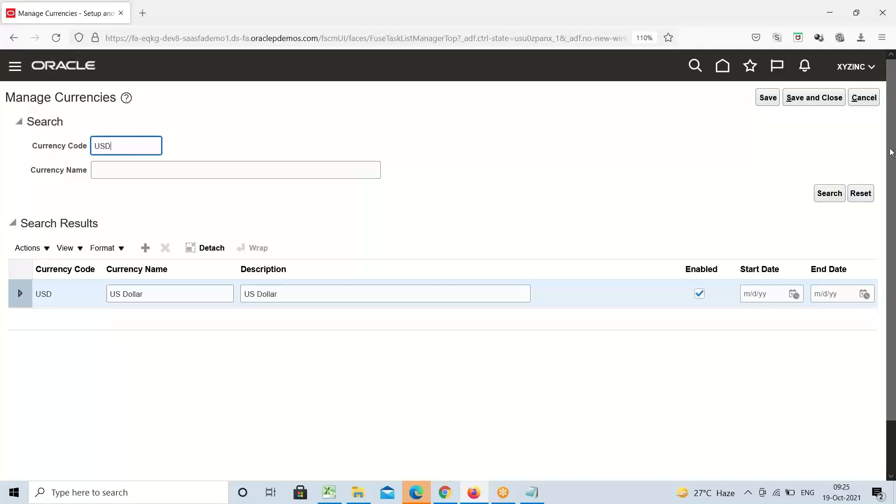
{"action": "left_click", "coordinate": [865, 99]}
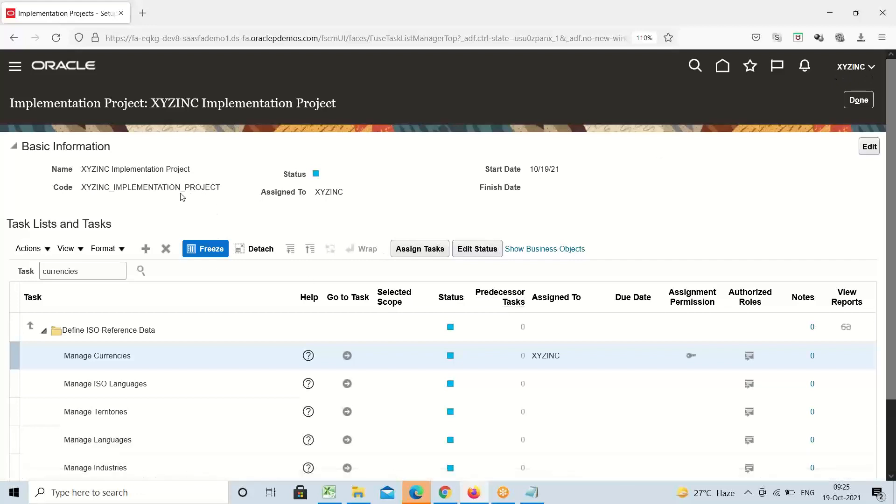
Highlight the XYZINC project's name and code, then go to the Manage Currencies task
{"action": "triple_click", "coordinate": [101, 171]}
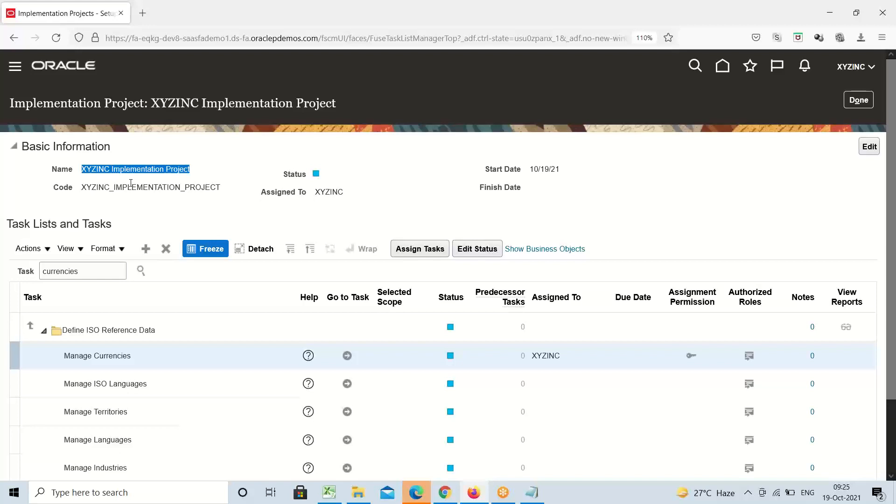
{"action": "triple_click", "coordinate": [131, 184]}
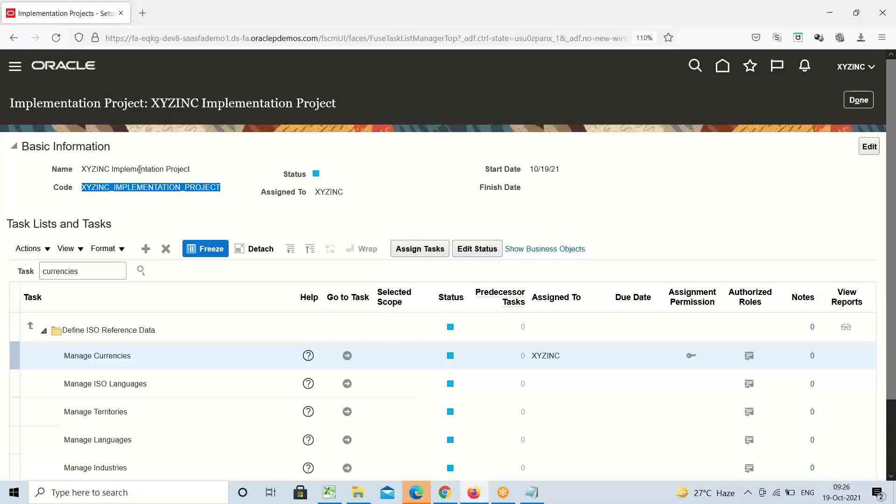
{"action": "left_click", "coordinate": [359, 174]}
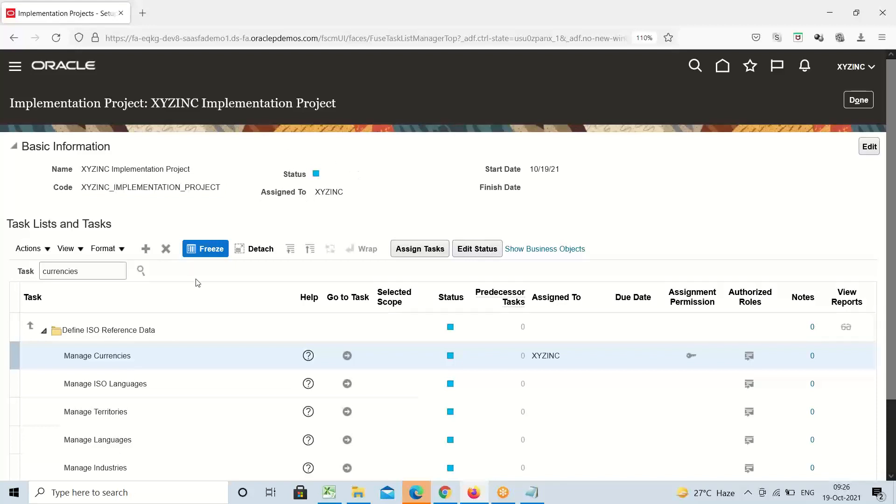
{"action": "left_click", "coordinate": [347, 357]}
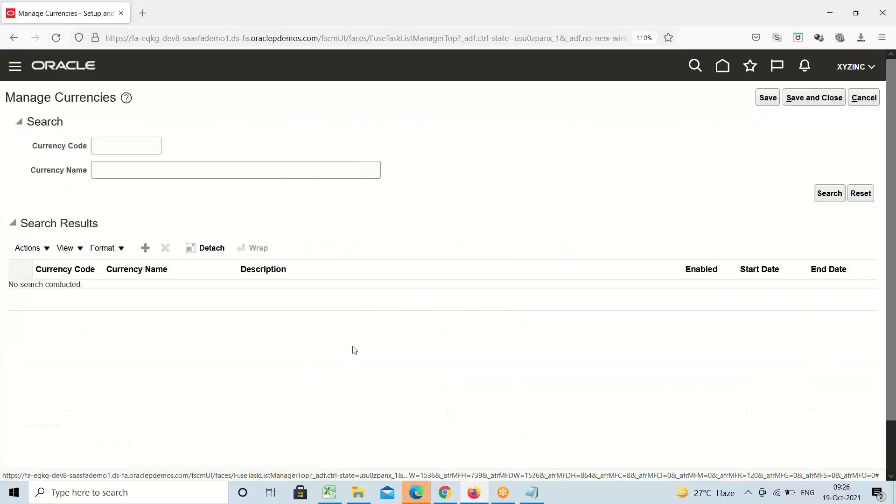
Run a blank currency search and scroll down the full results list
{"action": "left_click", "coordinate": [833, 196]}
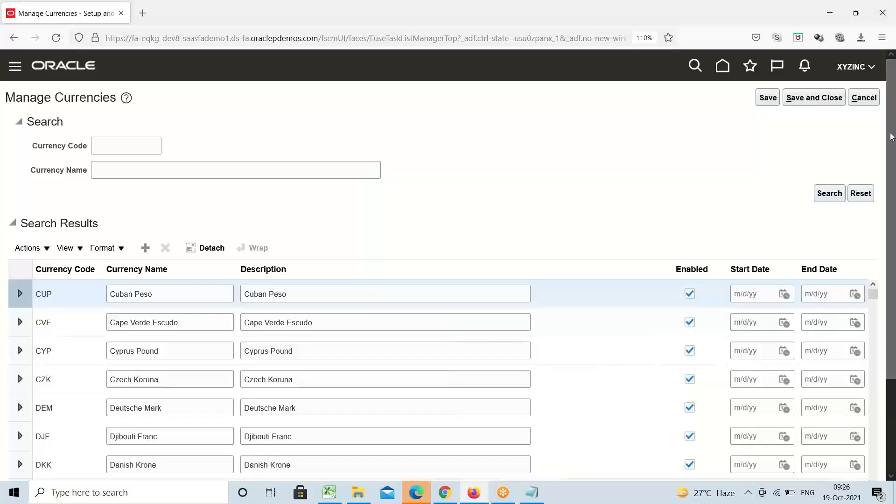
{"action": "scroll", "coordinate": [893, 215], "scroll_direction": "down", "scroll_amount": 1}
{"action": "scroll", "coordinate": [893, 216], "scroll_direction": "down", "scroll_amount": 2}
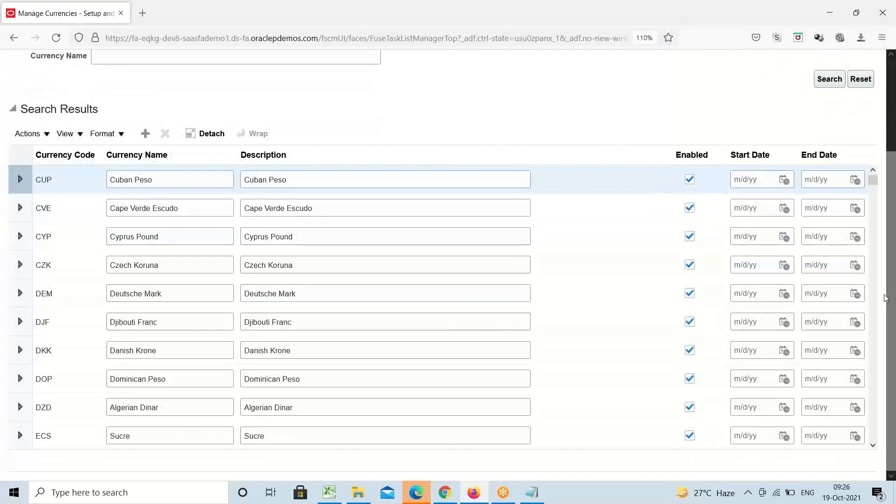
{"action": "left_click_drag", "start_coordinate": [876, 183], "coordinate": [882, 444]}
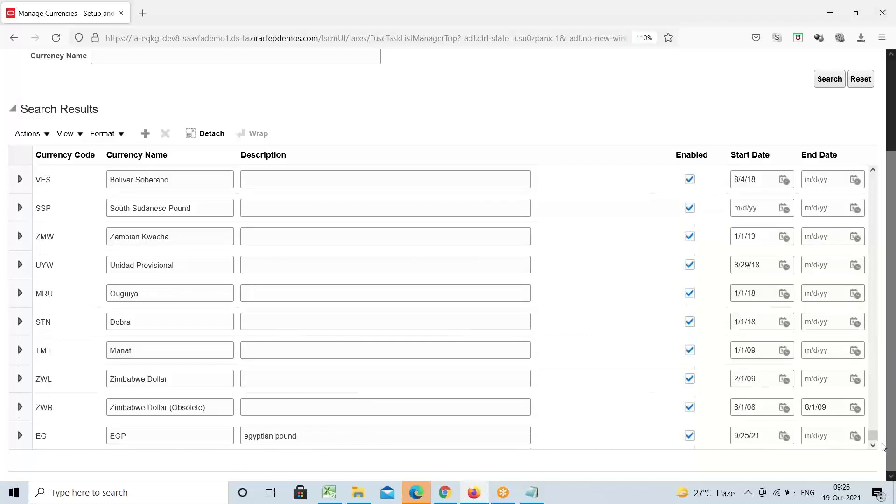
{"action": "left_click_drag", "start_coordinate": [875, 438], "coordinate": [876, 303]}
{"action": "left_click_drag", "start_coordinate": [893, 181], "coordinate": [895, 156]}
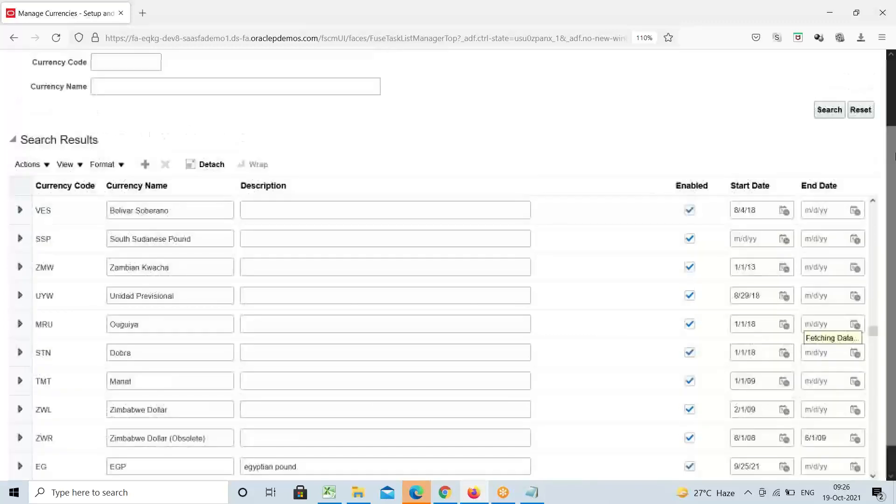
Step back up through the currency results to the top of the table
{"action": "left_click", "coordinate": [875, 254]}
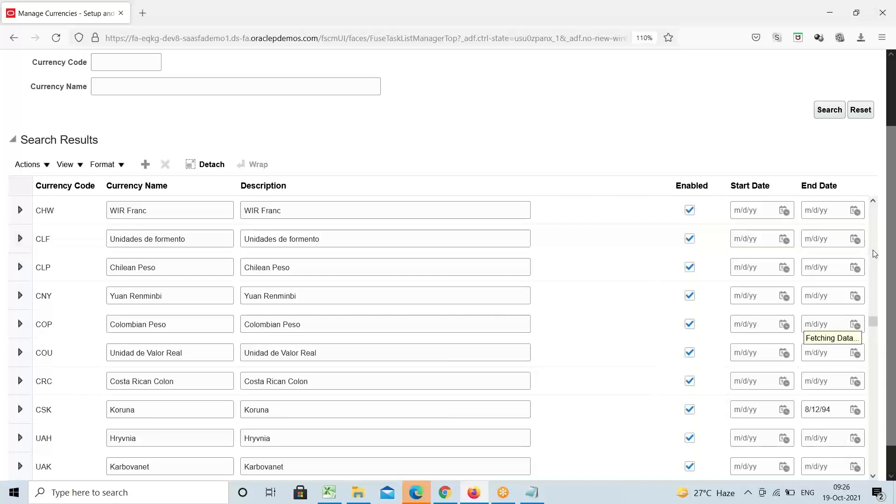
{"action": "left_click", "coordinate": [876, 254]}
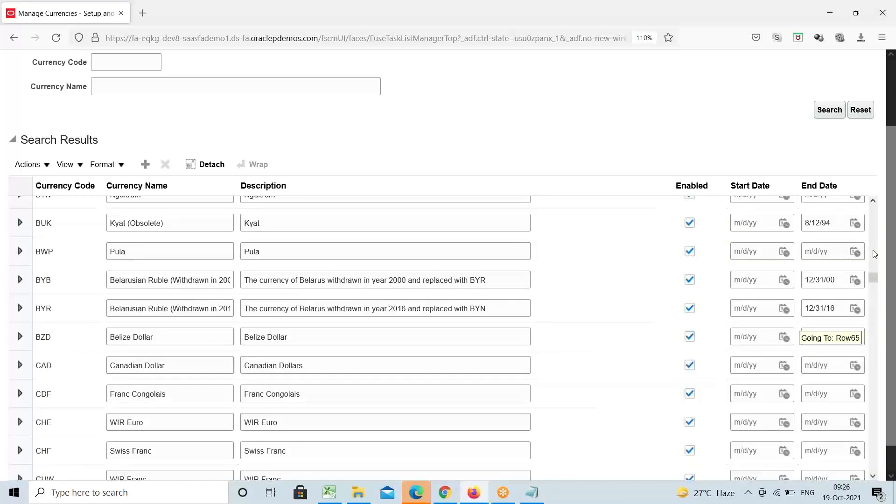
{"action": "left_click", "coordinate": [876, 254]}
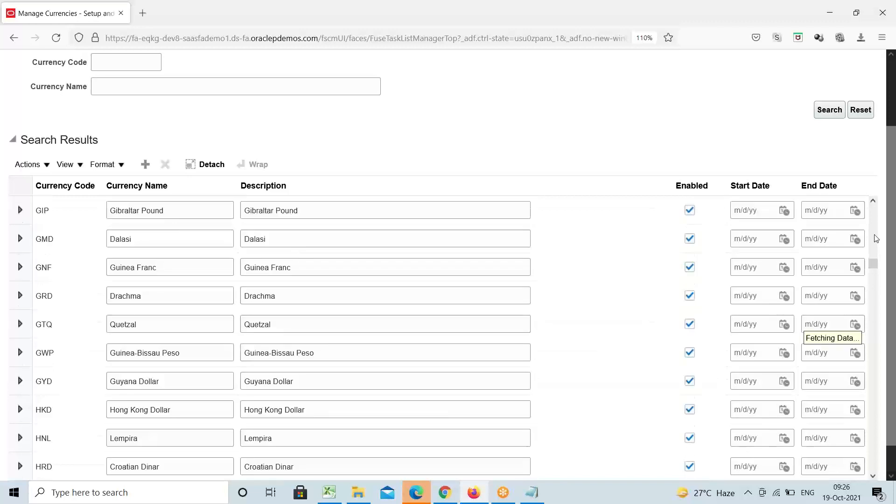
{"action": "left_click", "coordinate": [877, 239]}
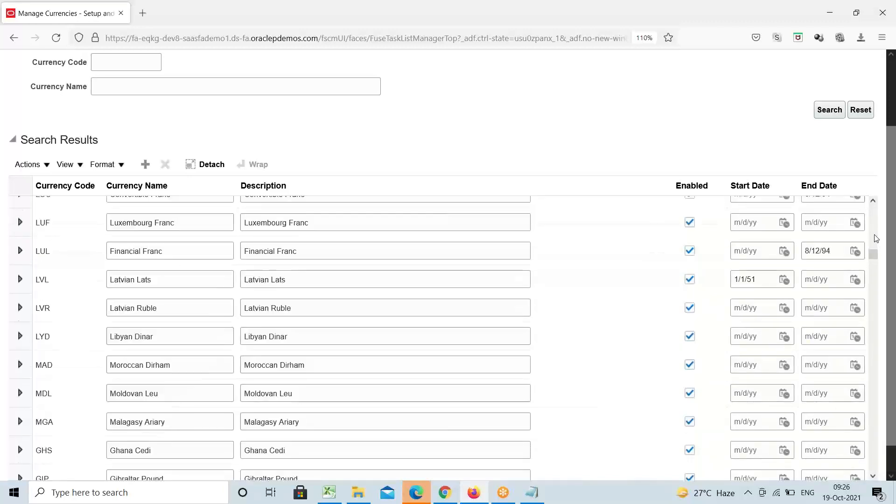
{"action": "left_click", "coordinate": [876, 236]}
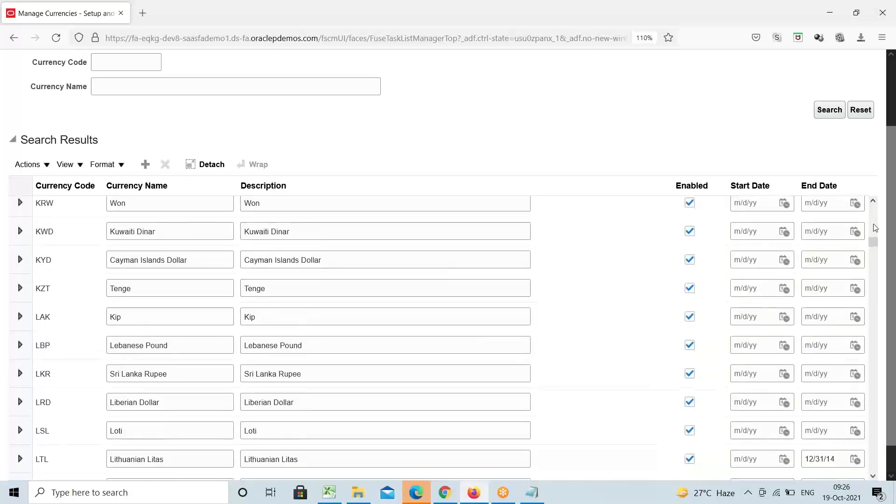
{"action": "left_click", "coordinate": [875, 228]}
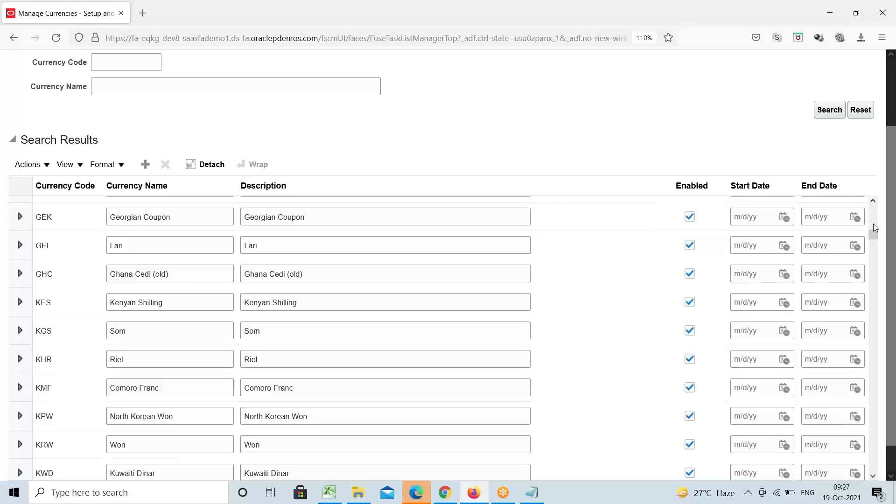
{"action": "left_click", "coordinate": [873, 223]}
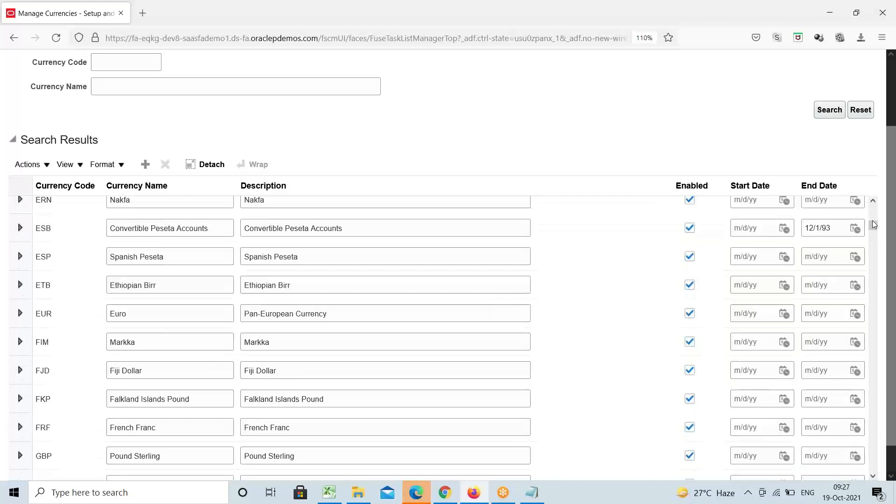
{"action": "left_click_drag", "start_coordinate": [874, 223], "coordinate": [877, 186]}
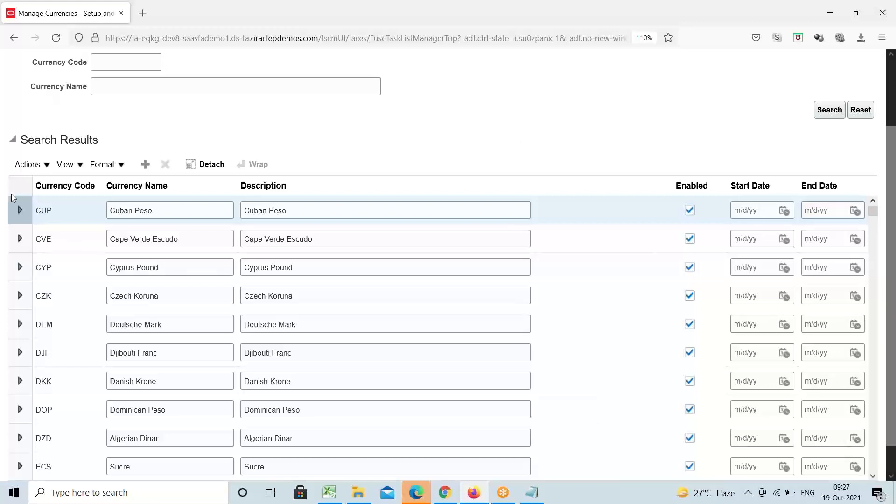
Insert a new currency row and enter code ERP, name ERP and description ERPTREE
{"action": "left_click", "coordinate": [147, 167]}
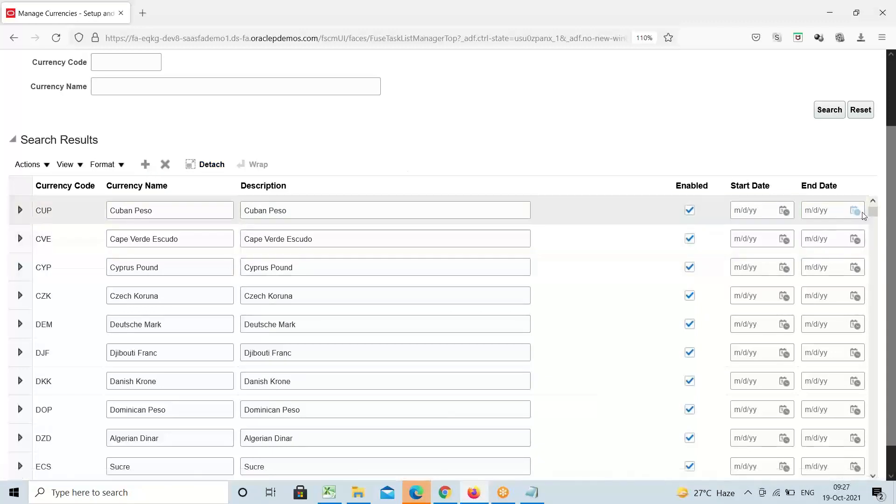
{"action": "left_click", "coordinate": [873, 202]}
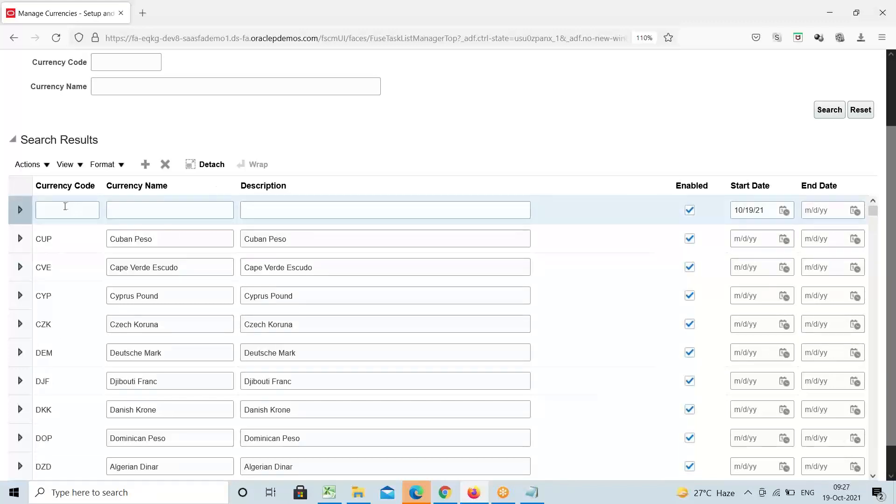
{"action": "left_click", "coordinate": [66, 206]}
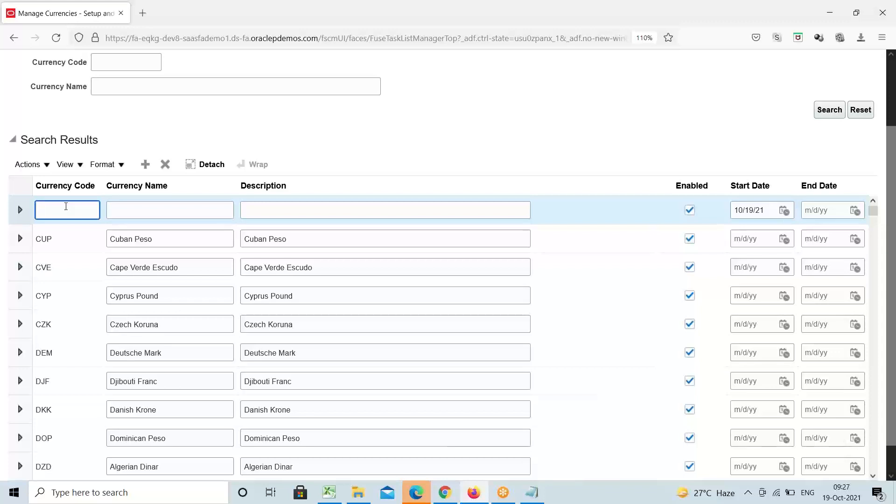
{"action": "type", "text": "e"}
{"action": "key", "text": "BackSpace"}
{"action": "type", "text": "ERP"}
{"action": "key", "text": "Tab"}
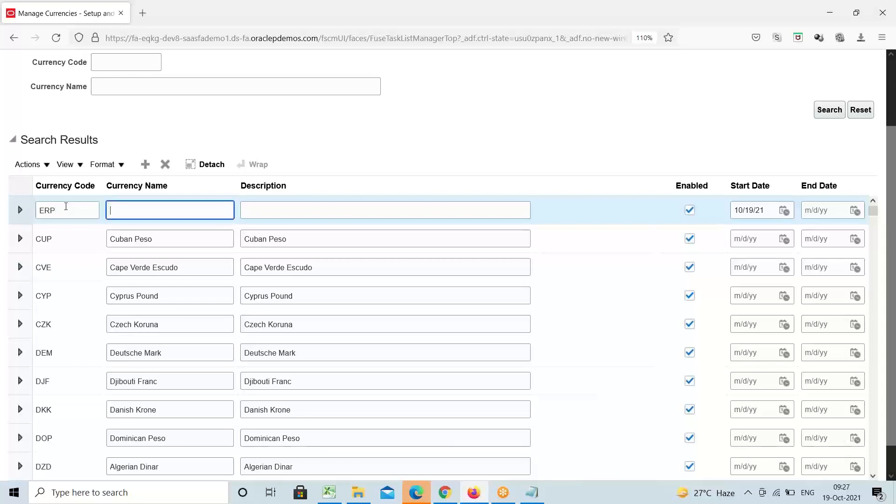
{"action": "type", "text": "ERP"}
{"action": "key", "text": "Tab"}
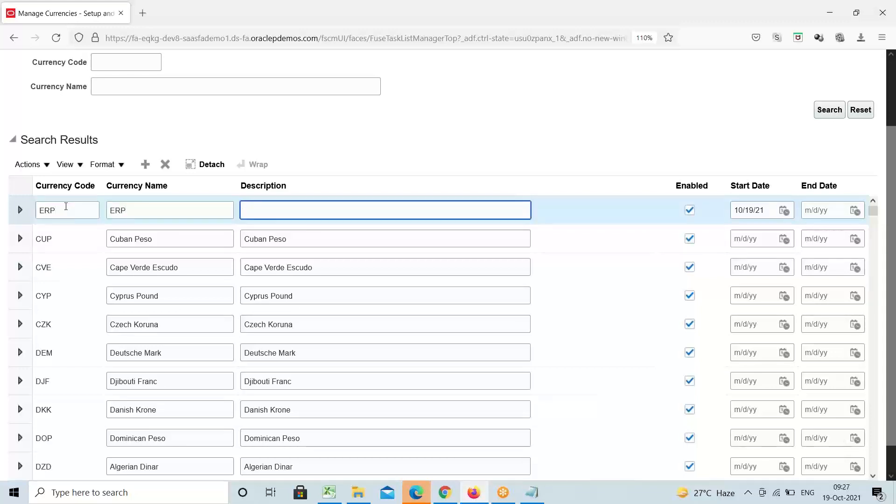
{"action": "type", "text": "ERPTREE"}
{"action": "scroll", "coordinate": [892, 196], "scroll_direction": "up", "scroll_amount": 2}
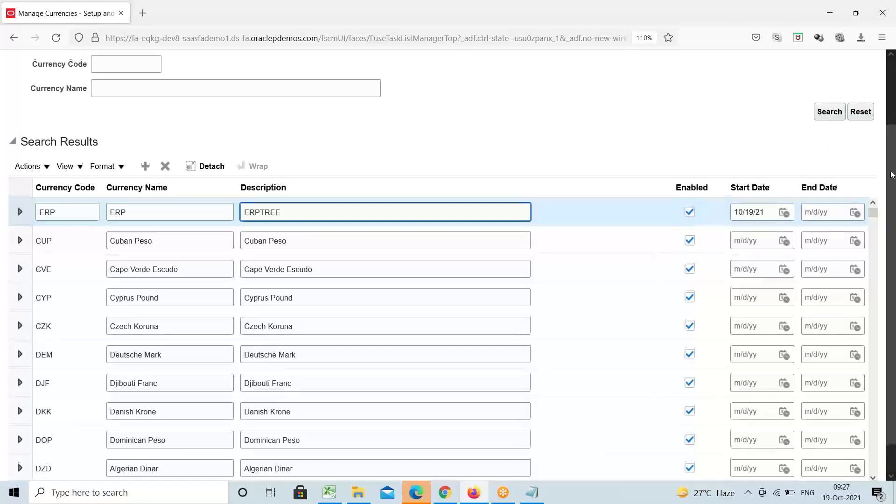
Save the ERP currency, then cancel out of Manage Currencies to the XYZINC project tasks
{"action": "left_click", "coordinate": [768, 66]}
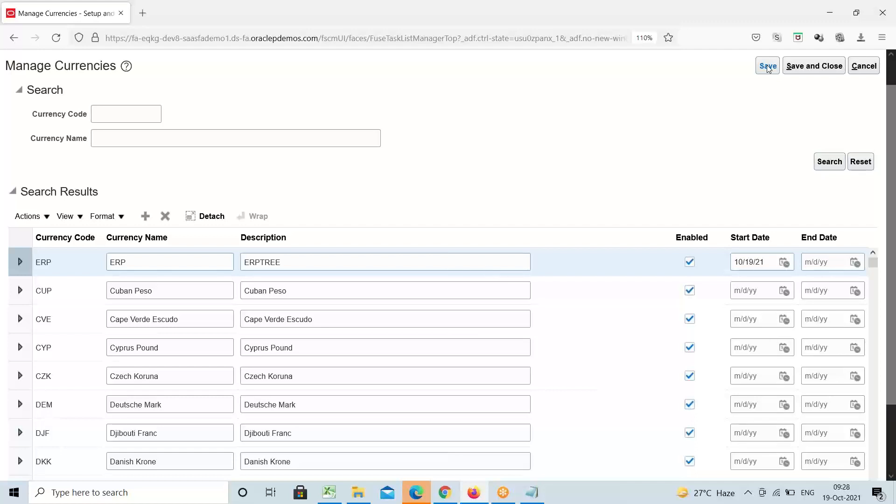
{"action": "left_click", "coordinate": [664, 21]}
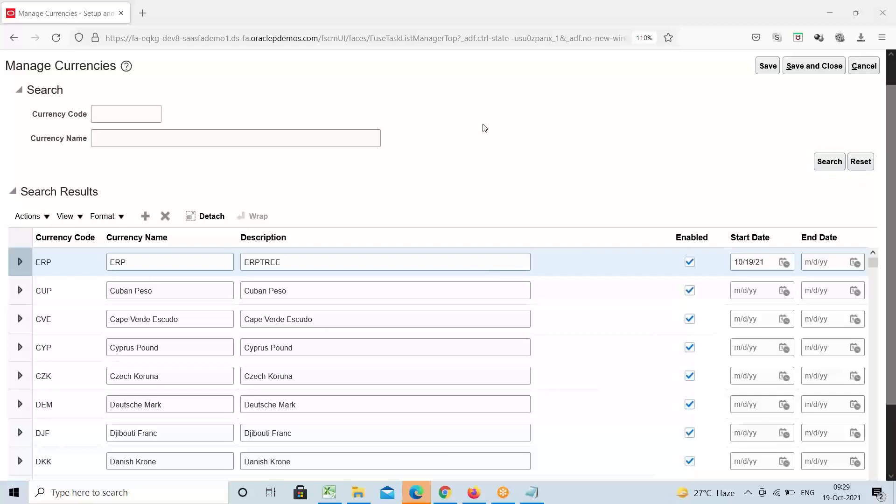
{"action": "left_click", "coordinate": [875, 67]}
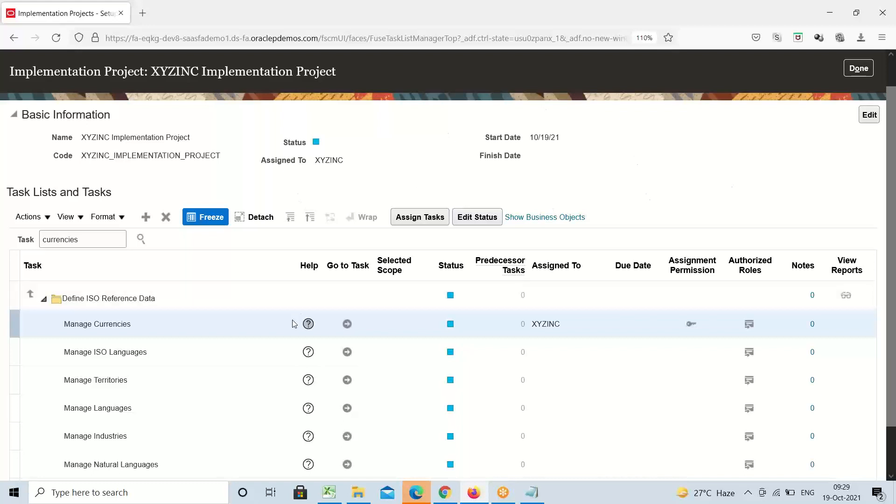
Reopen Manage Currencies, search with empty fields to list all currencies, and check the Actions and View menus
{"action": "left_click", "coordinate": [347, 324]}
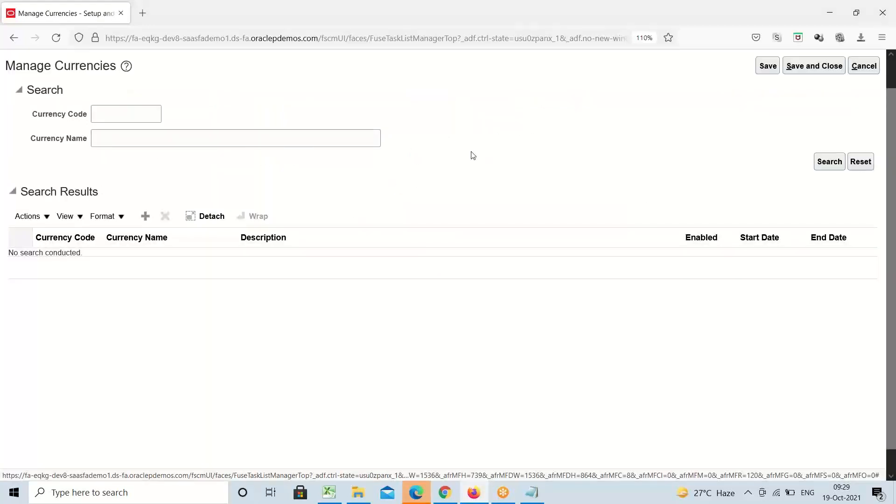
{"action": "left_click", "coordinate": [835, 168]}
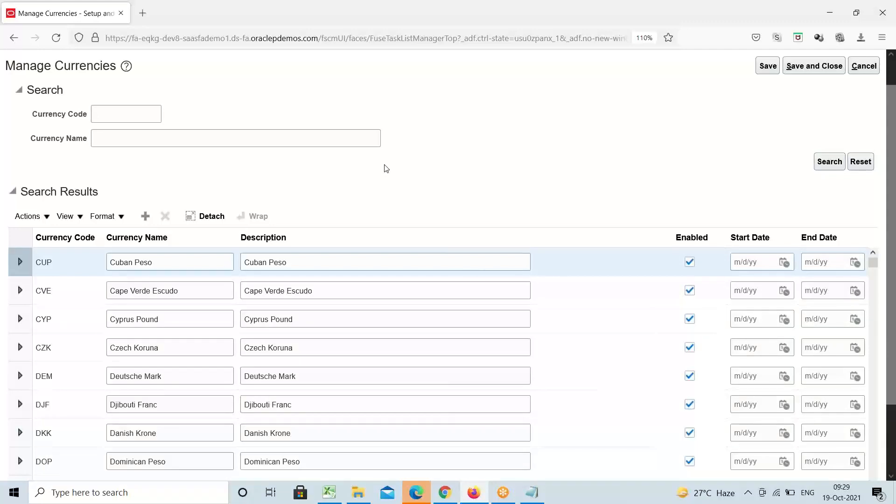
{"action": "left_click", "coordinate": [47, 217]}
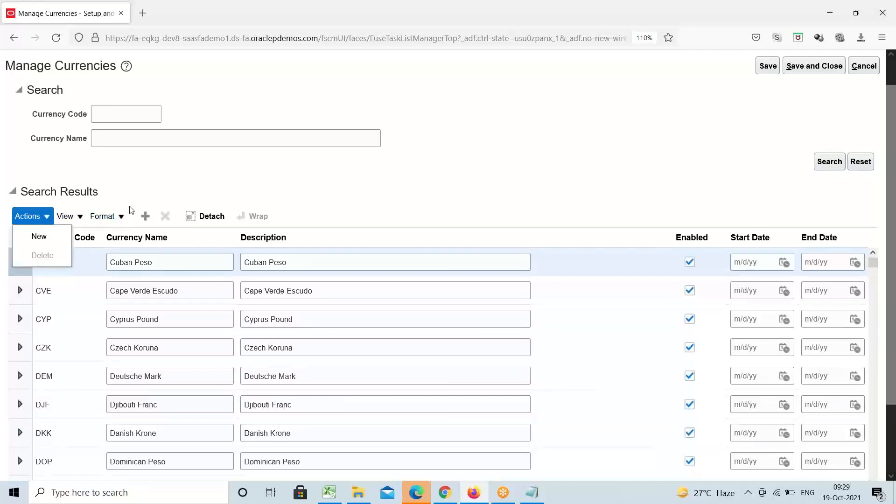
{"action": "left_click", "coordinate": [78, 217]}
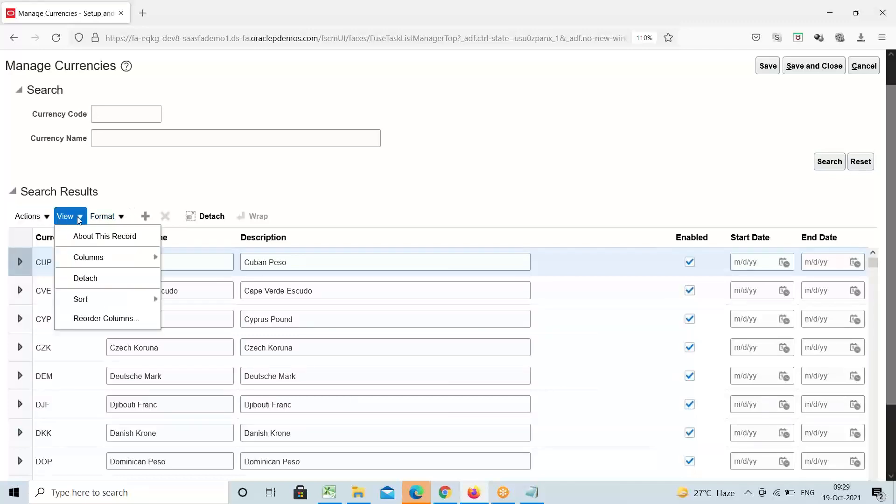
{"action": "left_click", "coordinate": [108, 240]}
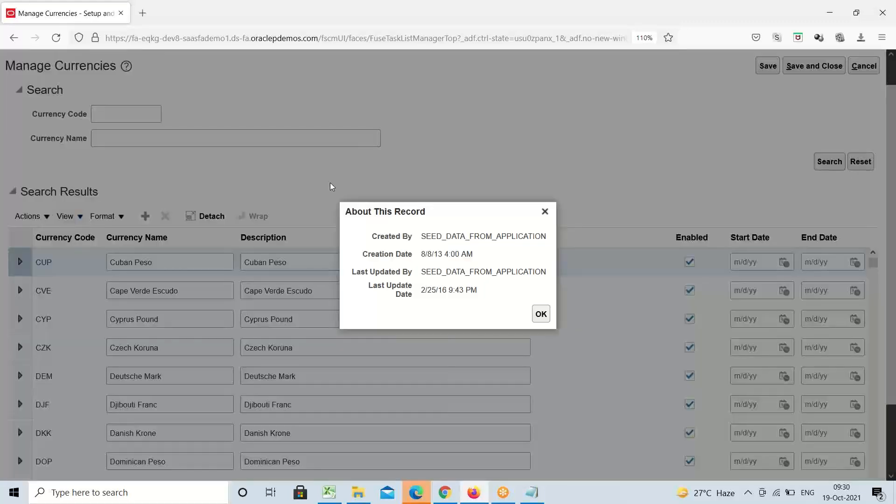
{"action": "double_click", "coordinate": [387, 237]}
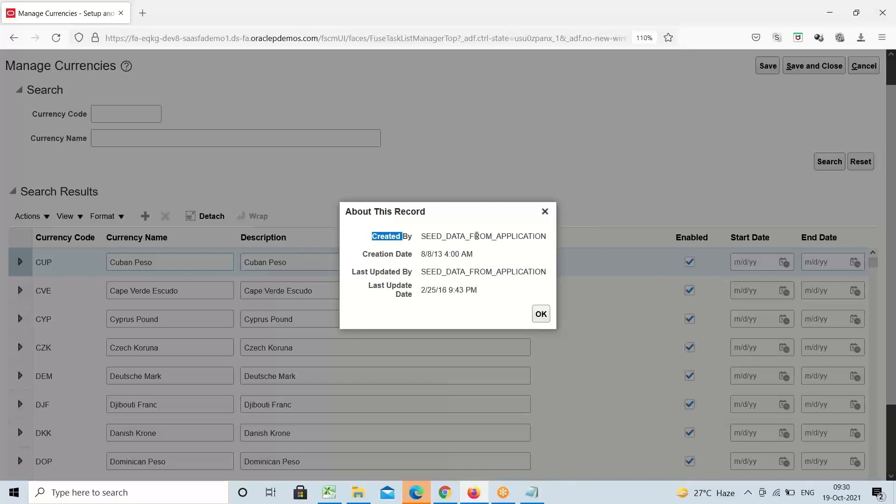
{"action": "double_click", "coordinate": [477, 236]}
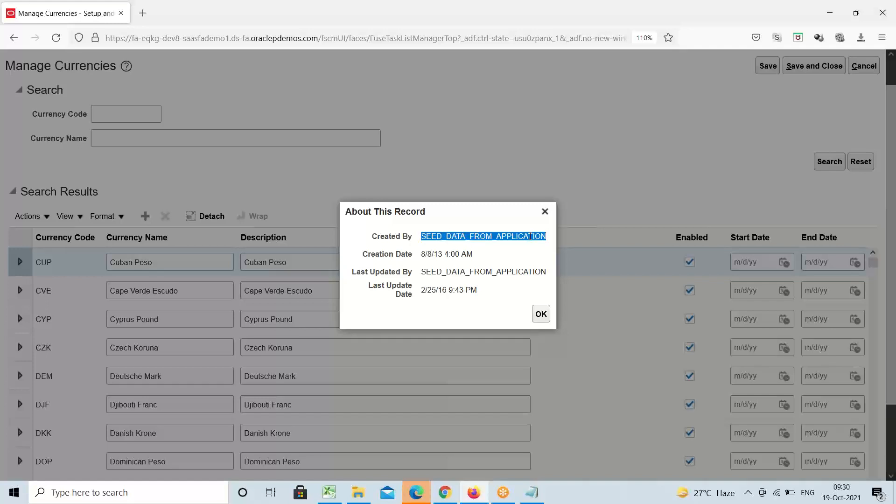
{"action": "double_click", "coordinate": [495, 270]}
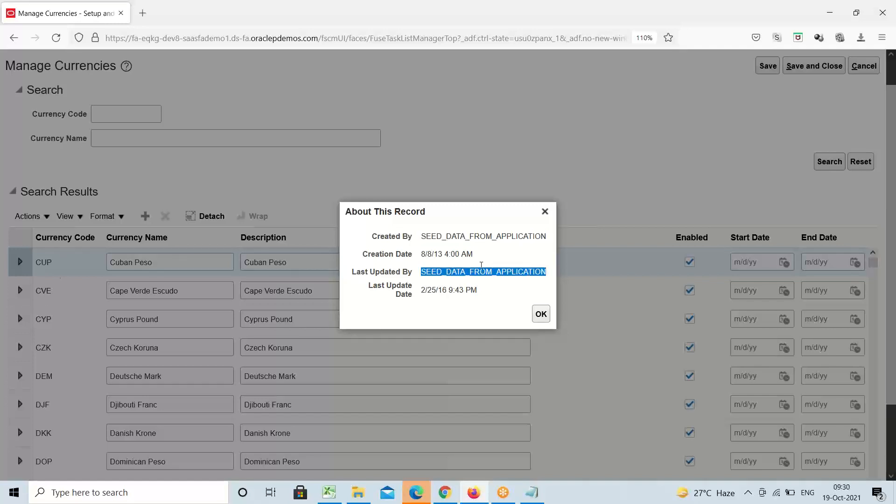
{"action": "left_click", "coordinate": [433, 254]}
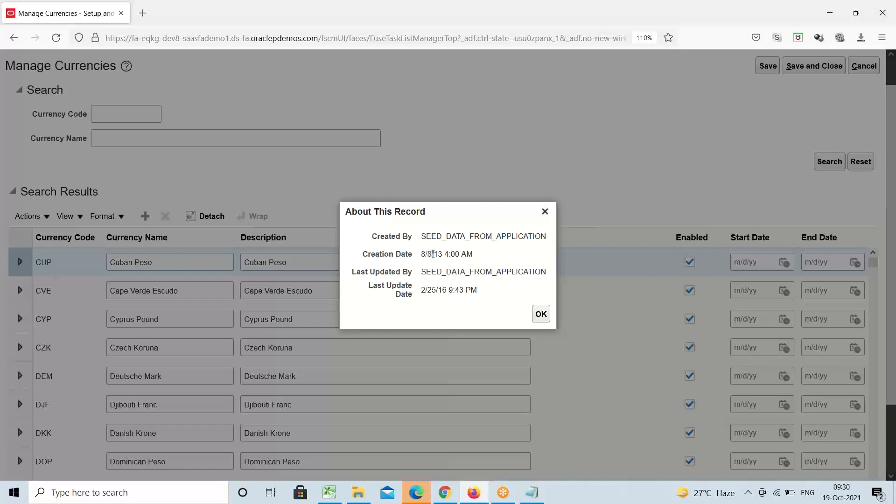
{"action": "left_click_drag", "start_coordinate": [433, 254], "coordinate": [441, 290]}
{"action": "double_click", "coordinate": [443, 290]}
{"action": "left_click", "coordinate": [542, 314]}
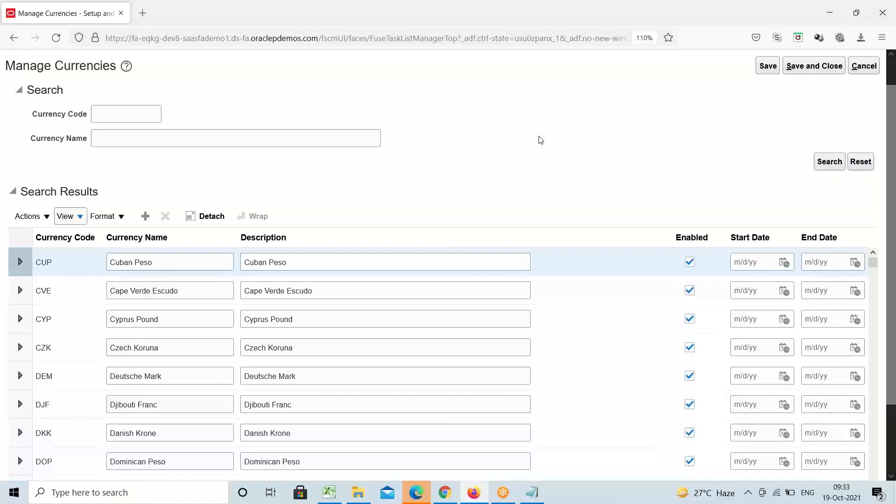
Scroll the currencies page to the top and switch to the Microsoft Edge window
{"action": "left_click_drag", "start_coordinate": [894, 145], "coordinate": [895, 97]}
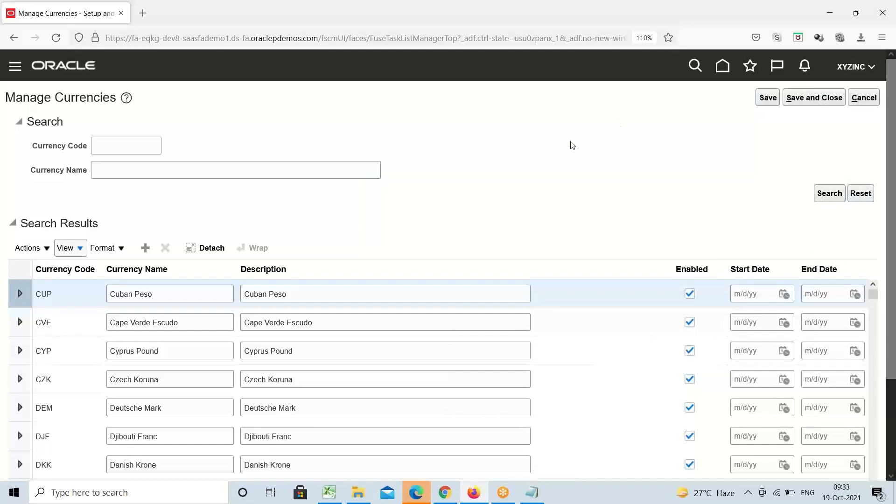
{"action": "left_click", "coordinate": [415, 496]}
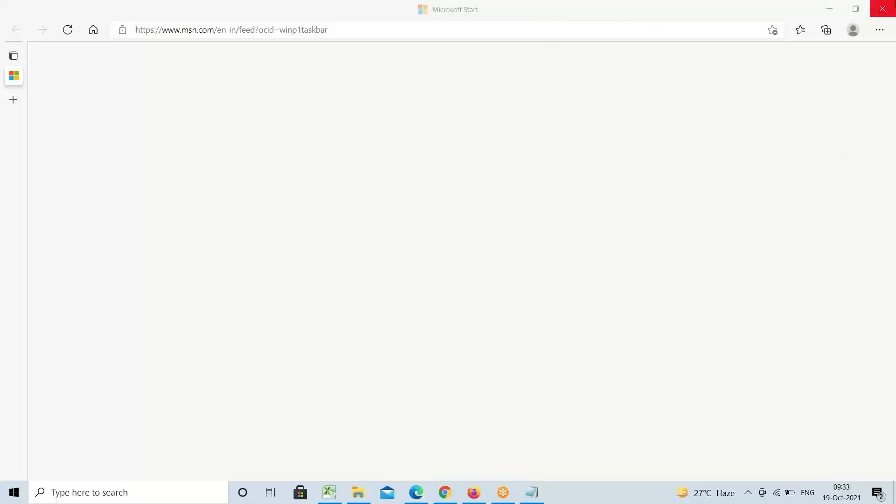
Close the Microsoft Edge Start window to reveal the Manage Currencies list again
{"action": "left_click", "coordinate": [890, 12]}
{"action": "left_click", "coordinate": [890, 12]}
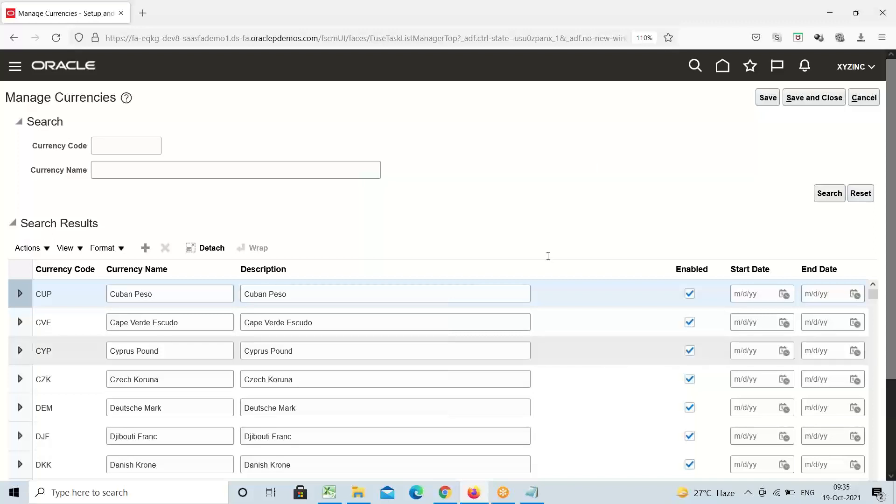
Switch to the Excel class notes workbook
{"action": "left_click", "coordinate": [330, 493]}
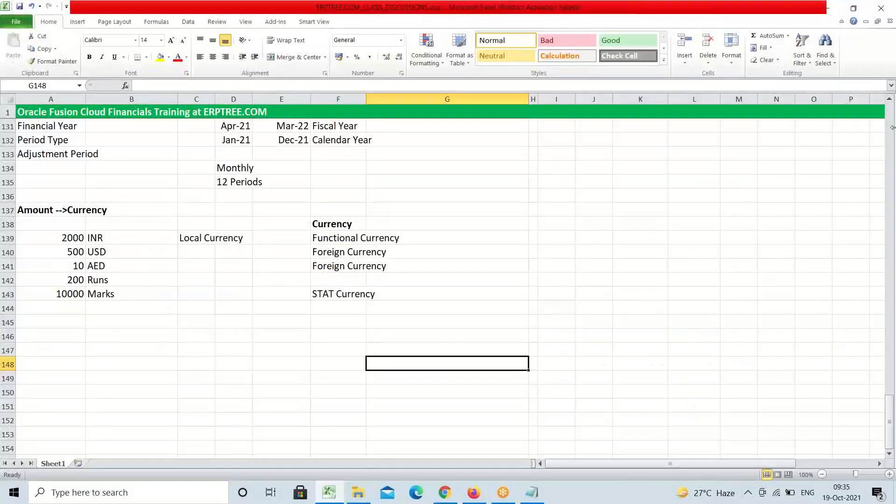
Review the Excel notes on accounting calendars and currencies: INR local, USD and AED foreign, Marks STAT
{"action": "left_click_drag", "start_coordinate": [891, 102], "coordinate": [892, 101]}
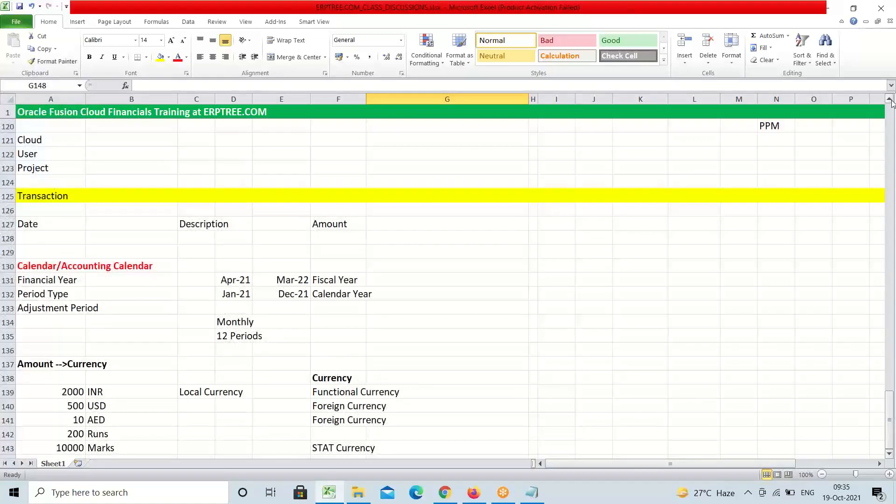
{"action": "left_click", "coordinate": [191, 224]}
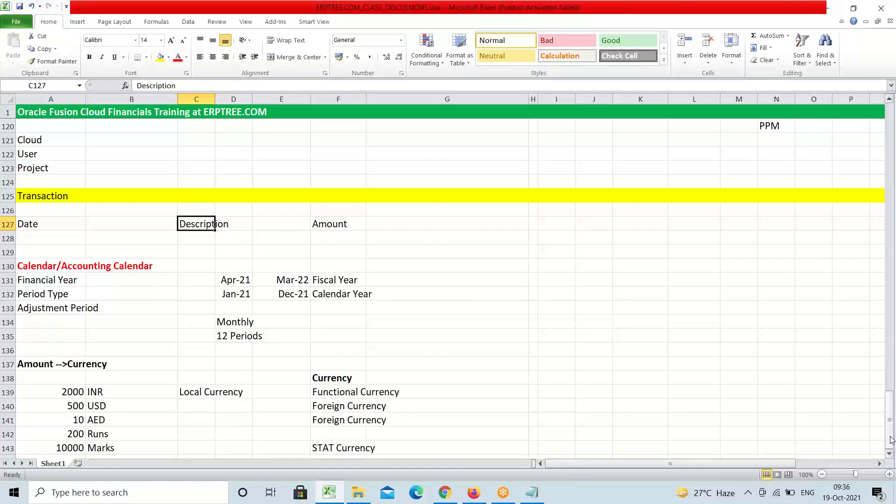
{"action": "scroll", "coordinate": [890, 454], "scroll_direction": "down", "scroll_amount": 1}
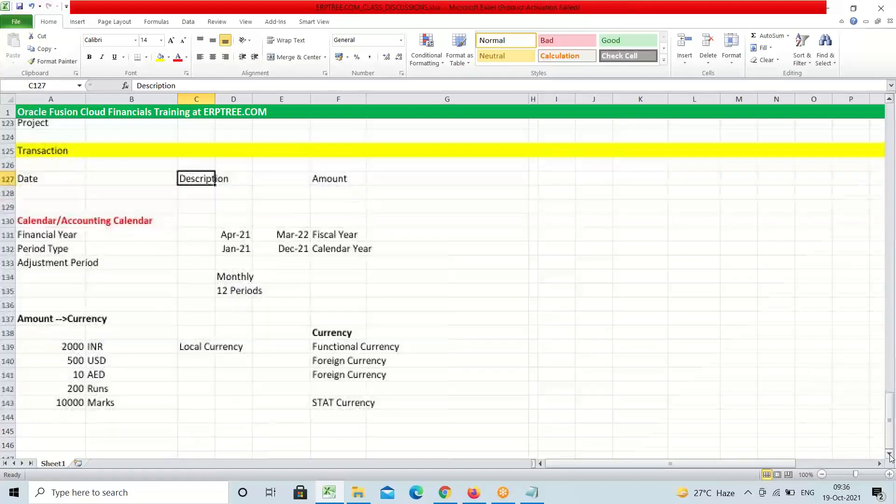
{"action": "left_click", "coordinate": [890, 454]}
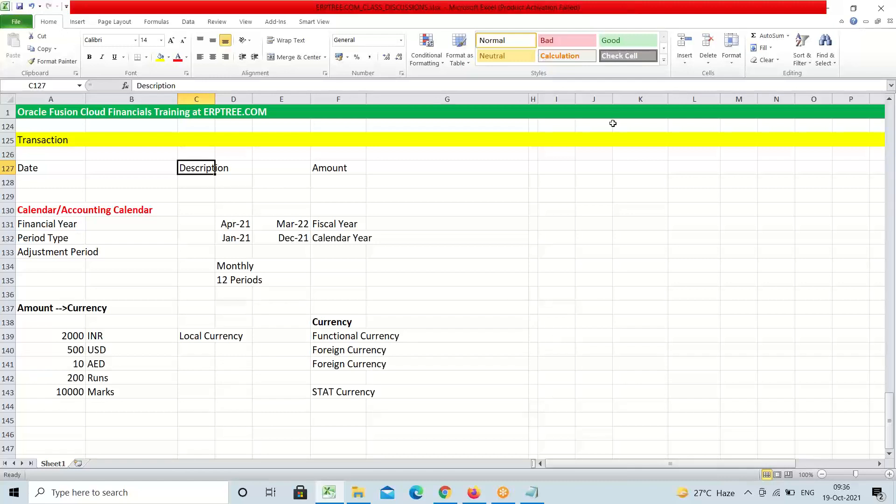
{"action": "left_click", "coordinate": [637, 17]}
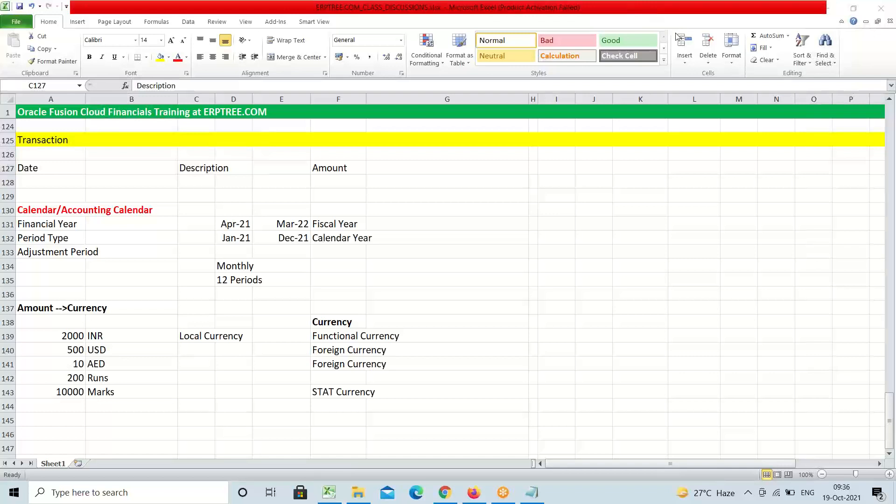
{"action": "left_click", "coordinate": [726, 242]}
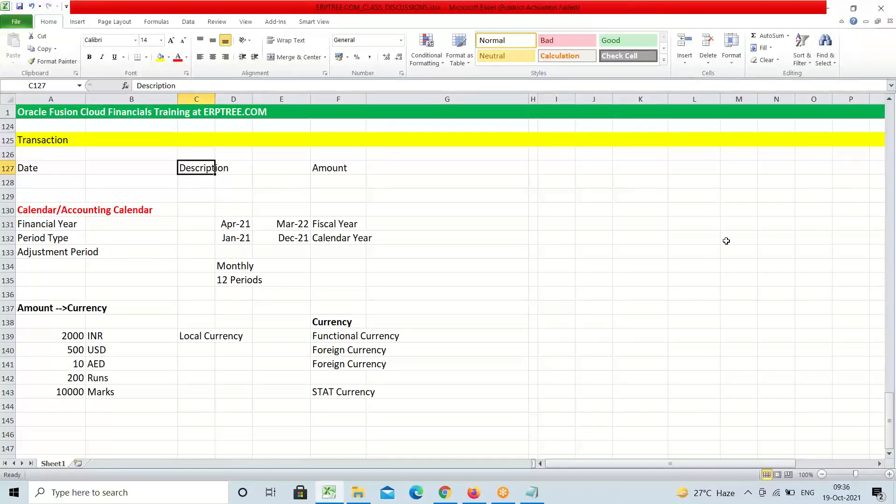
{"action": "left_click", "coordinate": [625, 248]}
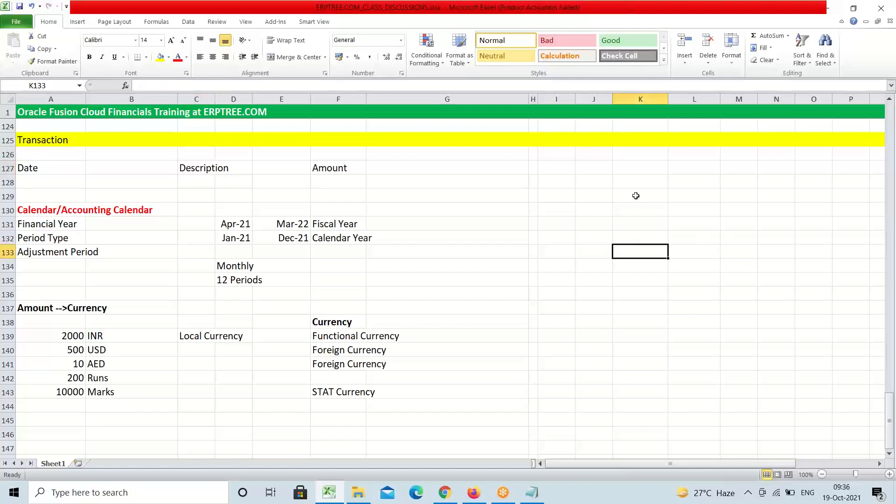
{"action": "left_click", "coordinate": [665, 21]}
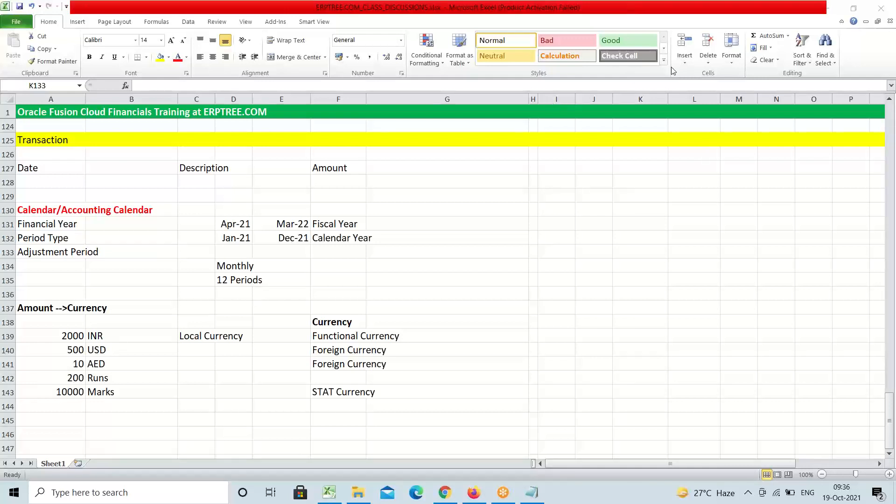
{"action": "left_click", "coordinate": [539, 206]}
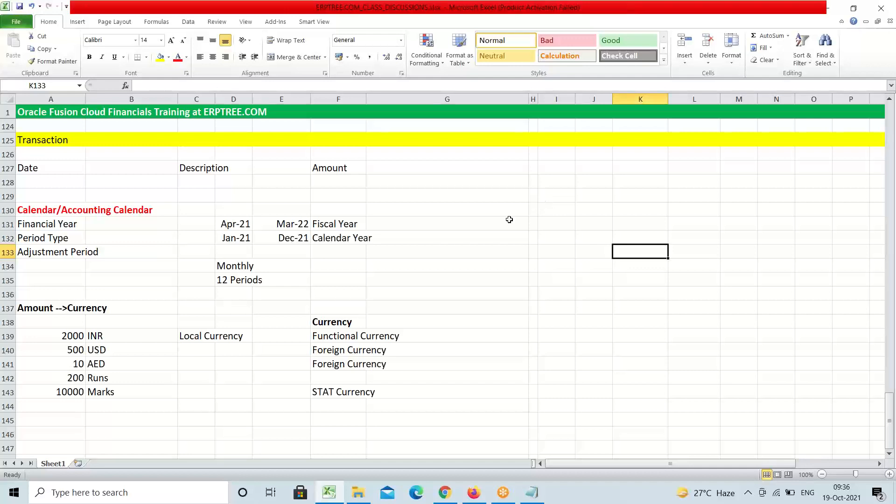
{"action": "left_click", "coordinate": [437, 242]}
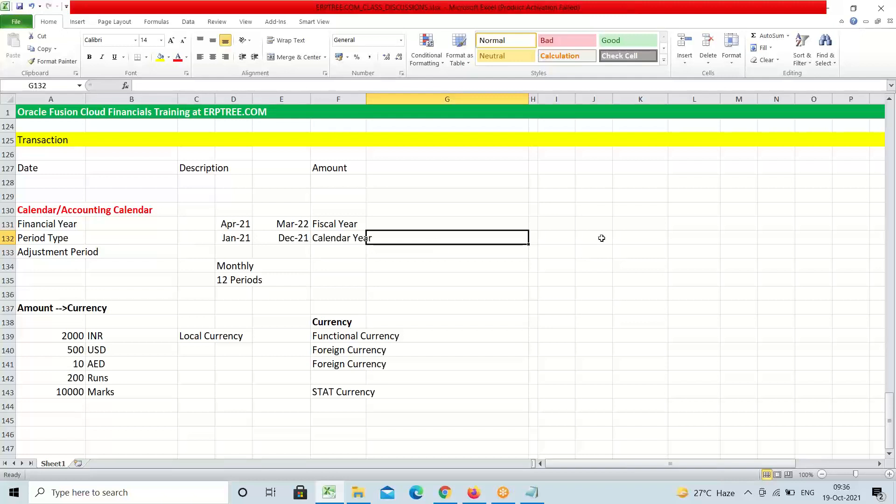
{"action": "left_click", "coordinate": [739, 202]}
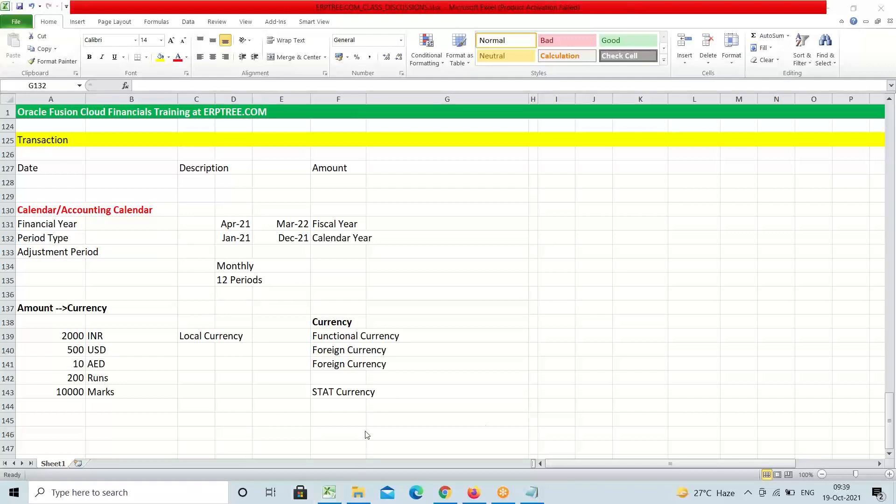
Select the 1.Instance and 2.Videos agenda lines in Notepad, then minimize Notepad
{"action": "left_click", "coordinate": [532, 493]}
{"action": "left_click", "coordinate": [94, 156]}
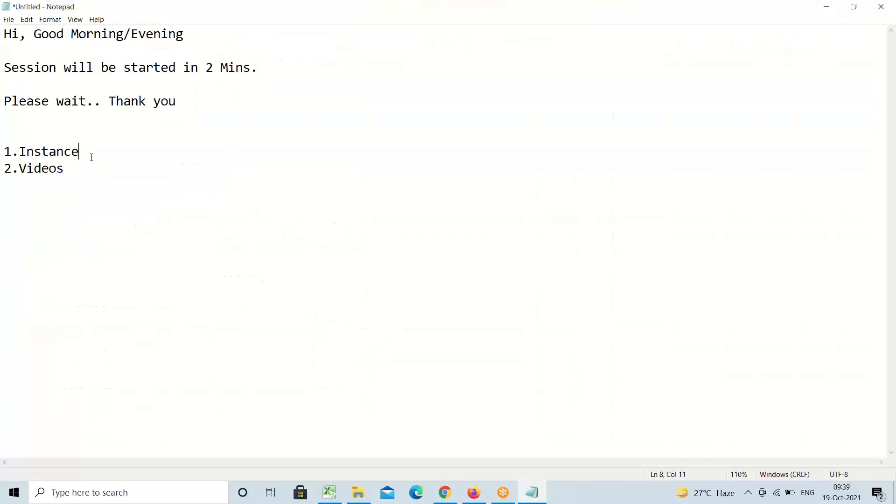
{"action": "left_click_drag", "start_coordinate": [72, 168], "coordinate": [4, 153]}
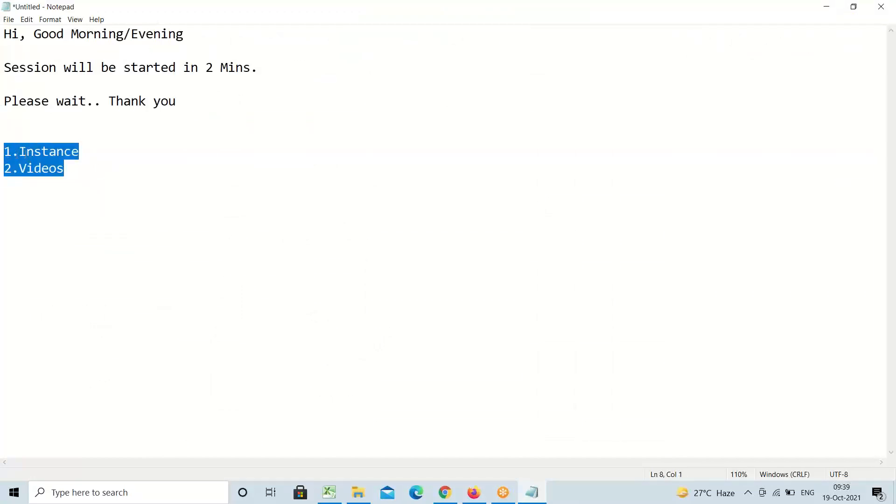
{"action": "left_click", "coordinate": [98, 151]}
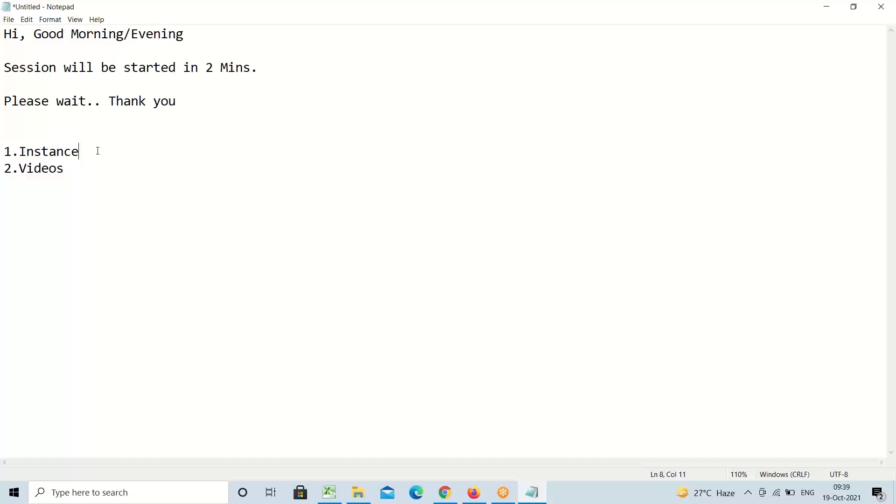
{"action": "left_click_drag", "start_coordinate": [69, 167], "coordinate": [2, 152]}
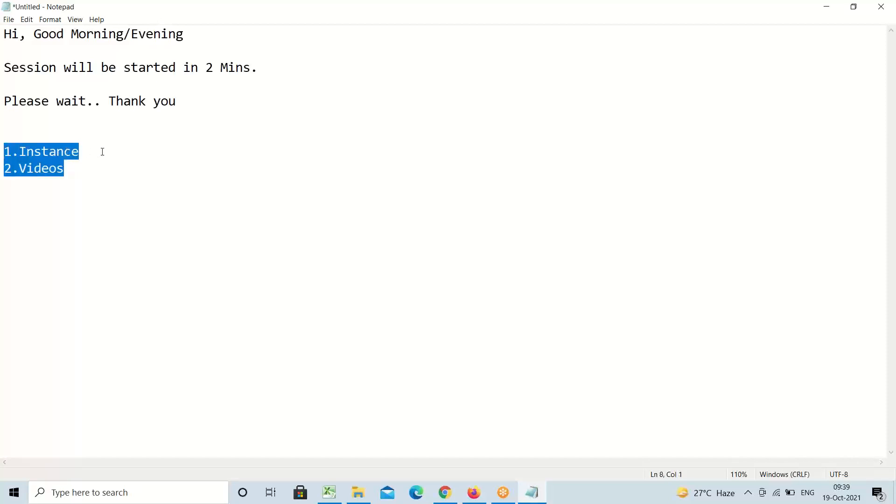
{"action": "left_click_drag", "start_coordinate": [88, 168], "coordinate": [2, 152]}
{"action": "left_click", "coordinate": [840, 13]}
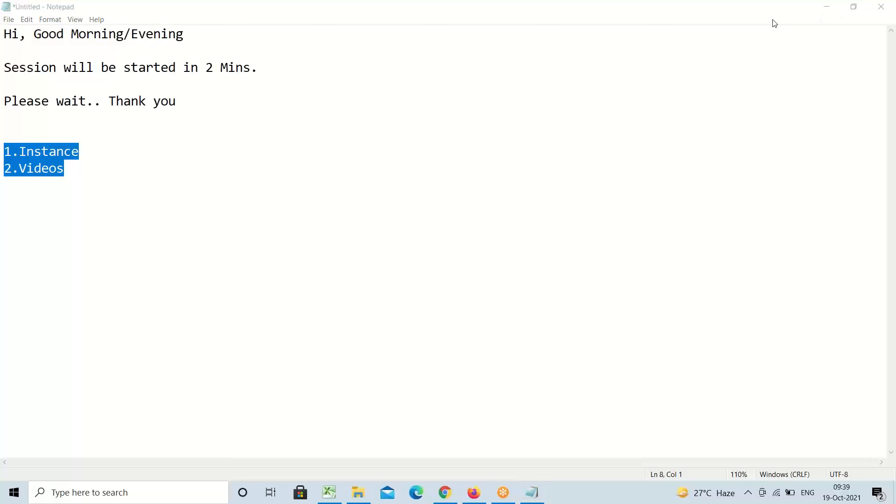
{"action": "left_click", "coordinate": [826, 8]}
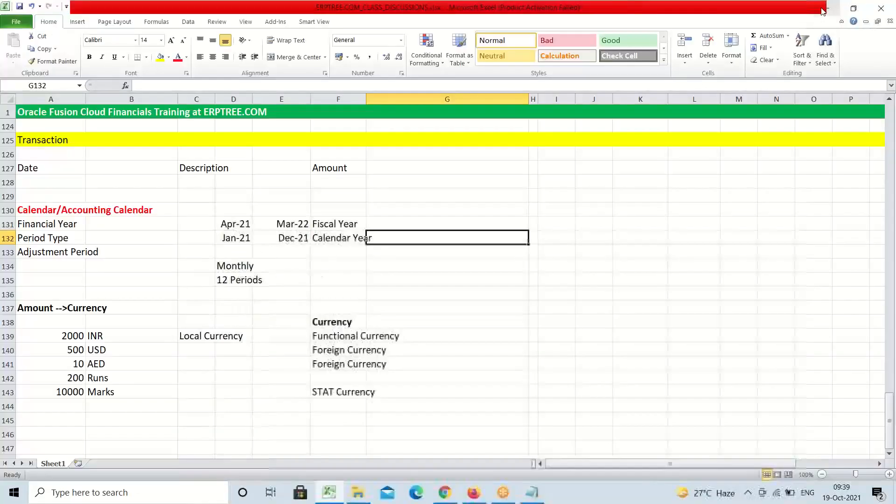
Leave the Excel notes and return to the Oracle Manage Currencies page in Firefox
{"action": "left_click", "coordinate": [473, 289]}
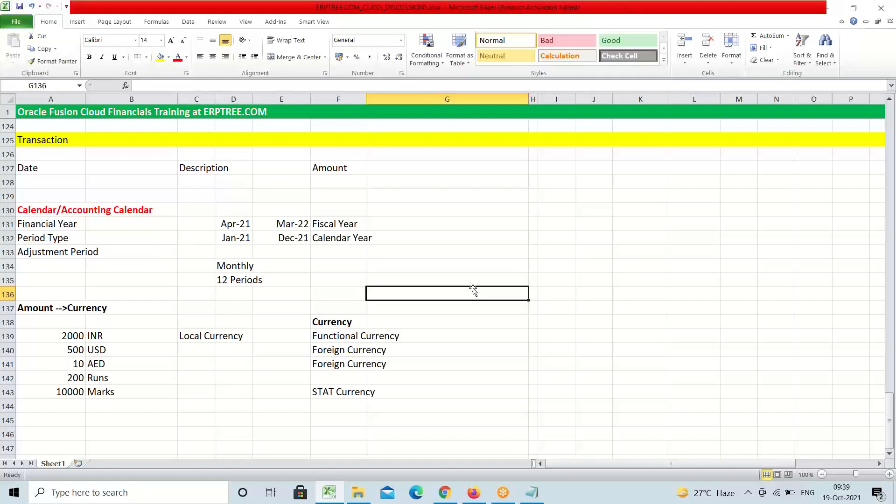
{"action": "left_click", "coordinate": [475, 494]}
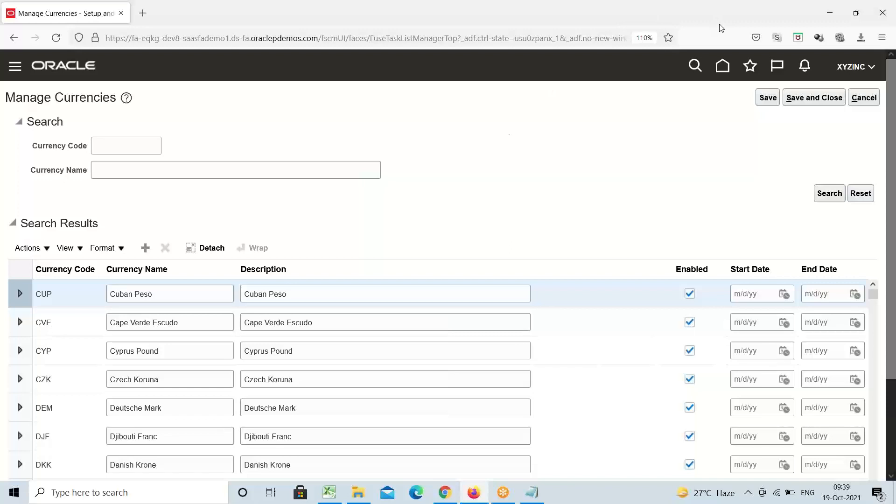
{"action": "left_click_drag", "start_coordinate": [720, 25], "coordinate": [564, 17]}
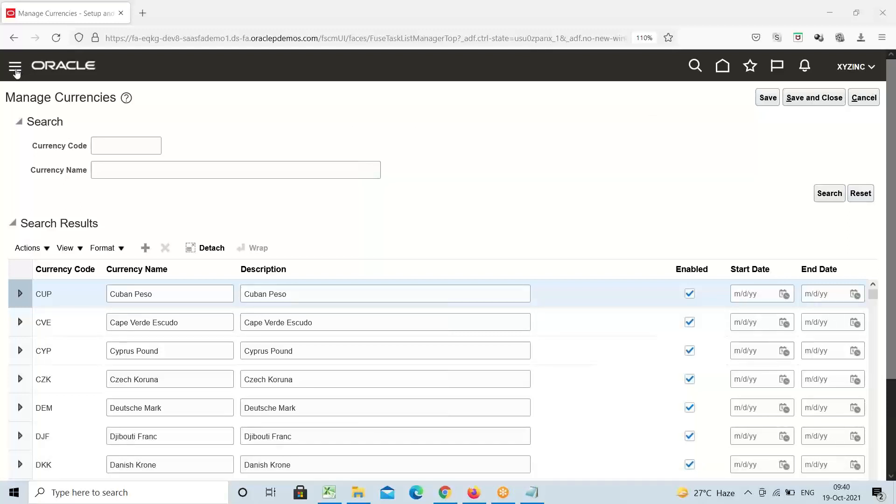
Open the Security Console from the navigator's Tools group
{"action": "left_click", "coordinate": [16, 71]}
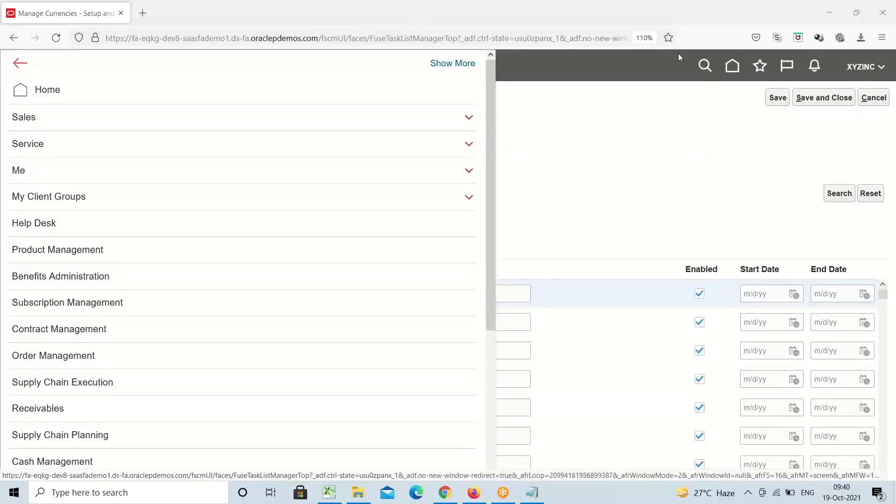
{"action": "left_click_drag", "start_coordinate": [489, 165], "coordinate": [495, 349]}
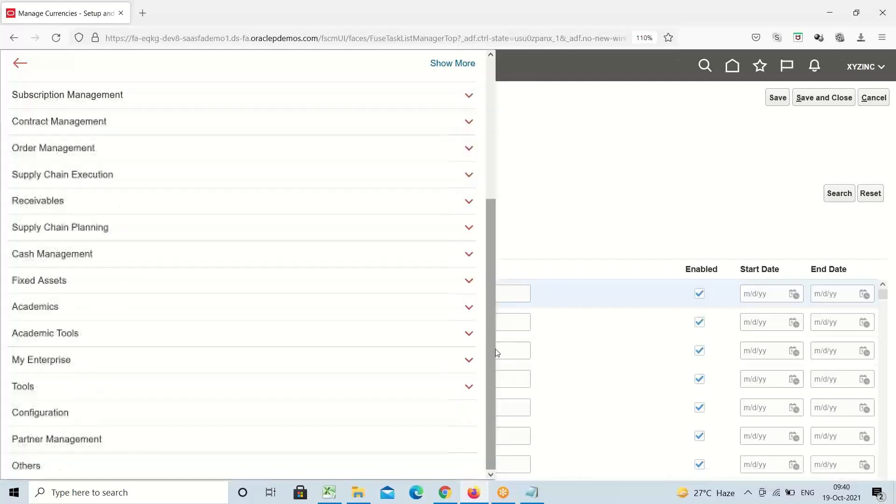
{"action": "left_click", "coordinate": [33, 390]}
{"action": "scroll", "coordinate": [117, 382], "scroll_direction": "down", "scroll_amount": 2}
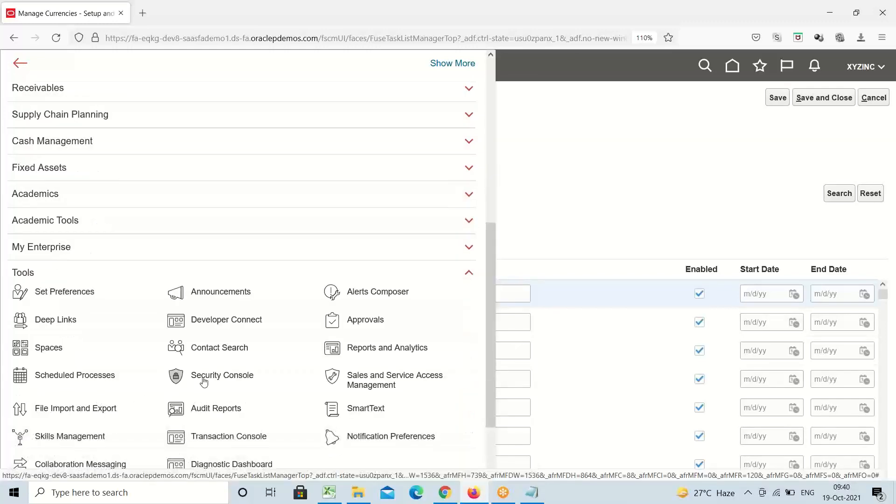
{"action": "left_click", "coordinate": [204, 379]}
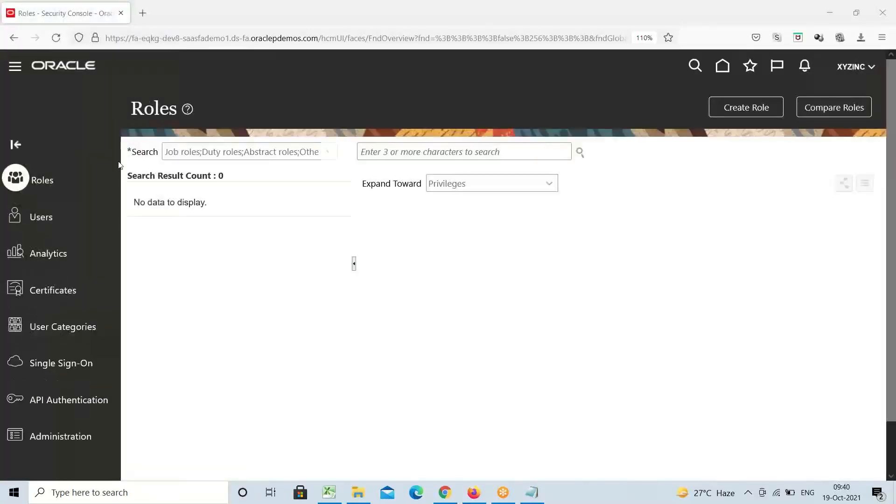
Search Users for FA.STUDENT and open that user's account details
{"action": "left_click", "coordinate": [42, 218]}
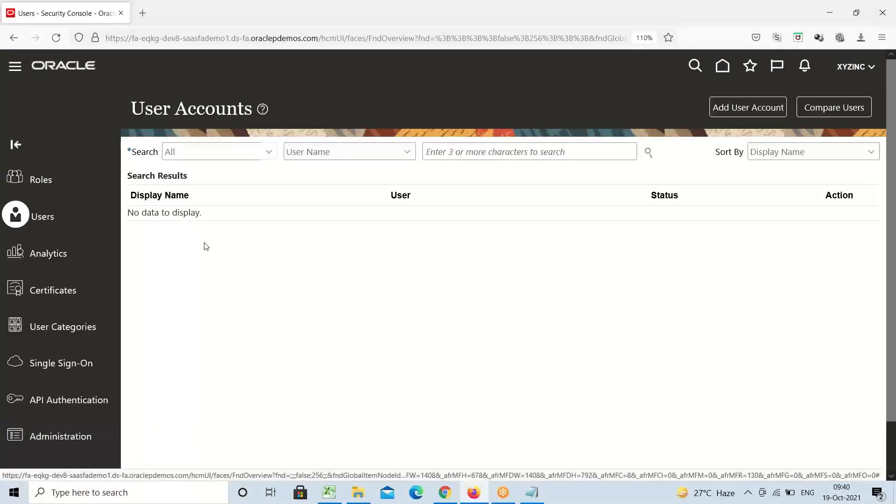
{"action": "left_click", "coordinate": [485, 154]}
{"action": "type", "text": "fa"}
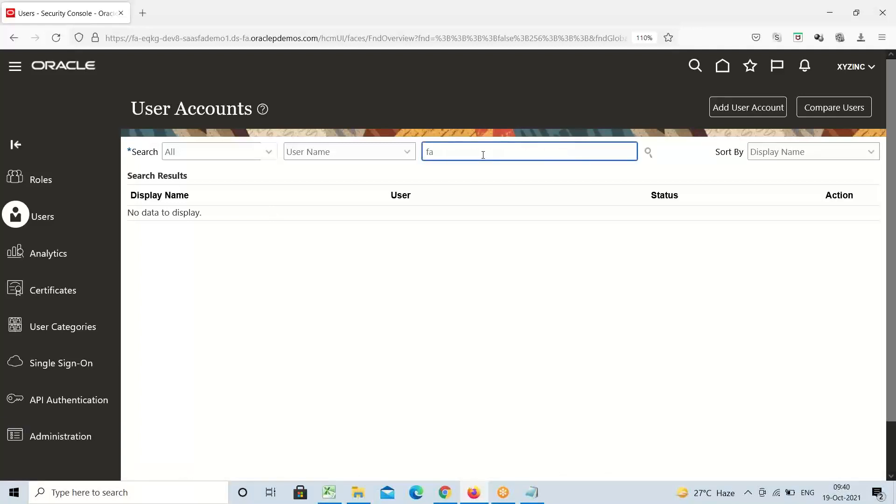
{"action": "key", "text": "BackSpace"}
{"action": "key", "text": "BackSpace"}
{"action": "type", "text": "FA.STUDENT"}
{"action": "key", "text": "Return"}
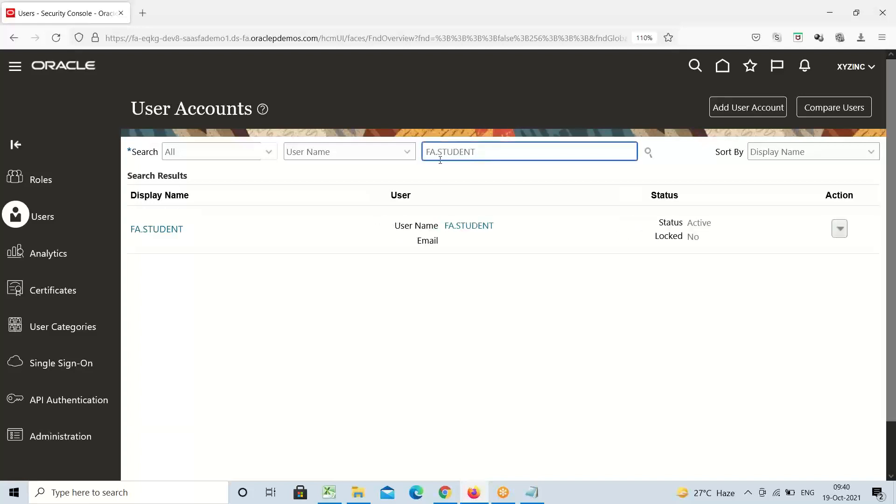
{"action": "left_click", "coordinate": [158, 229]}
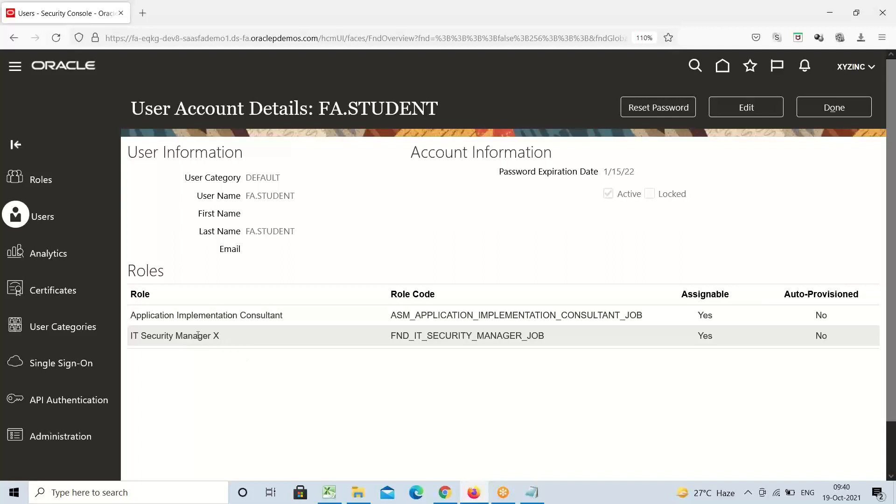
Edit the student user's account and delete the IT Security Manager X role
{"action": "left_click", "coordinate": [237, 334]}
{"action": "left_click", "coordinate": [766, 111]}
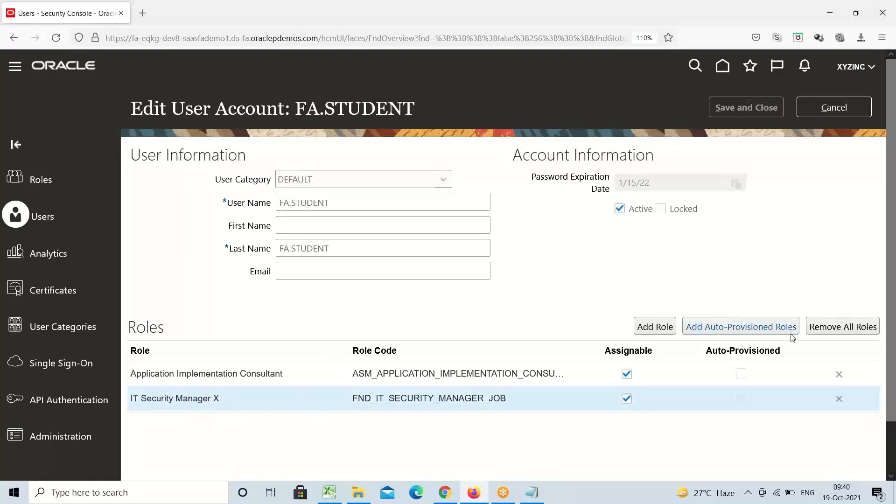
{"action": "left_click", "coordinate": [839, 399]}
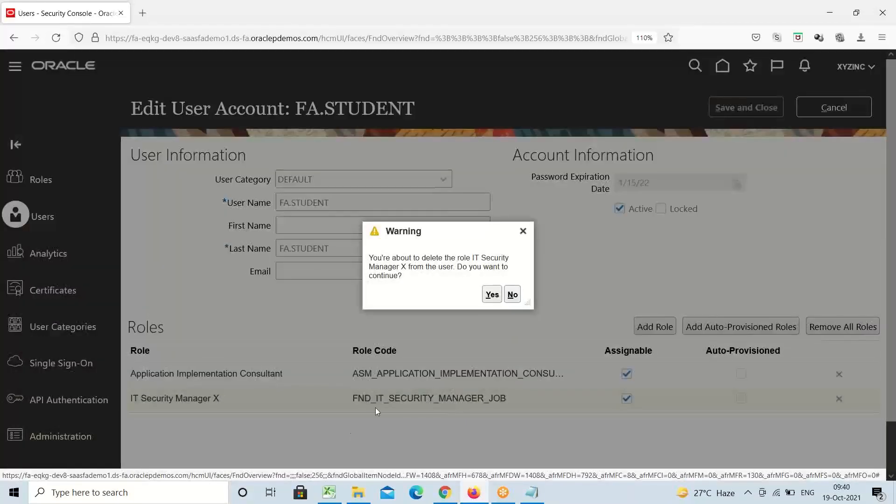
{"action": "left_click", "coordinate": [492, 295]}
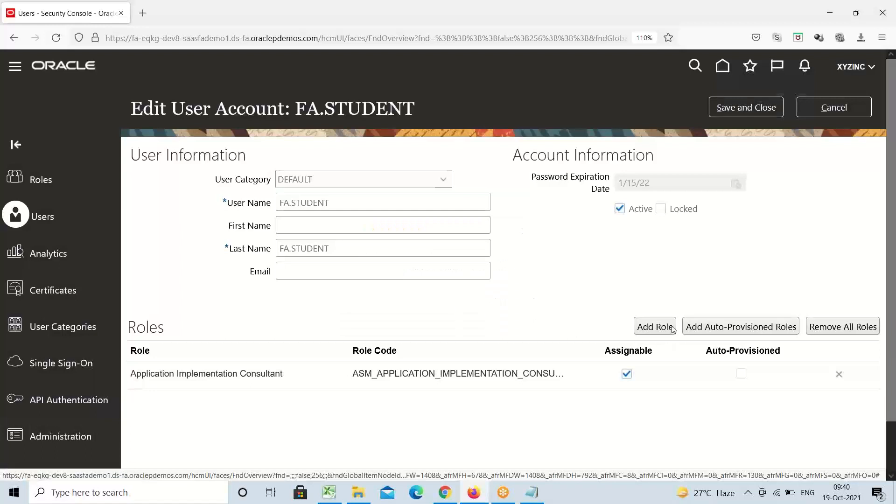
Search 'IT SECURIT' and add the IT Security Manager role membership to the user
{"action": "left_click", "coordinate": [655, 326]}
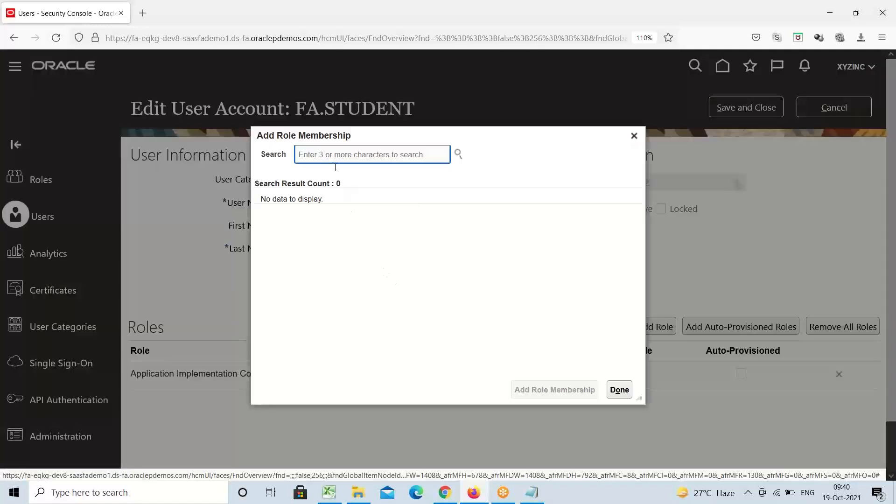
{"action": "type", "text": "IT SE"}
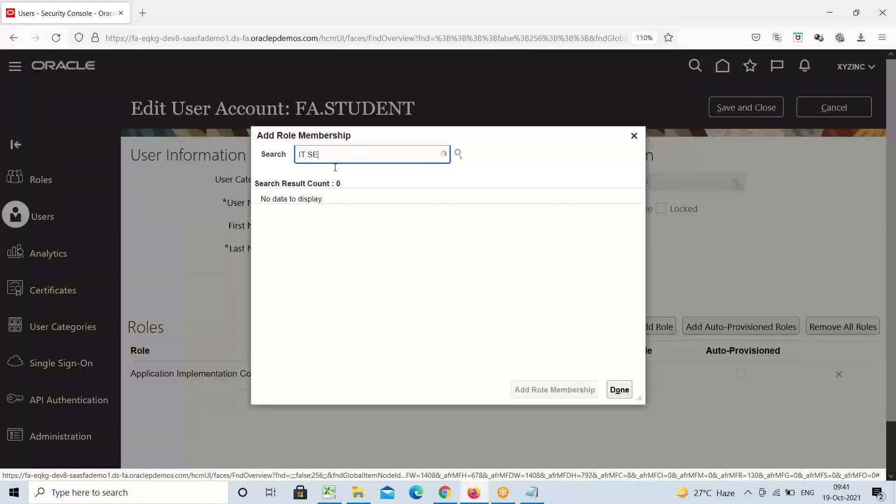
{"action": "type", "text": "CURIT"}
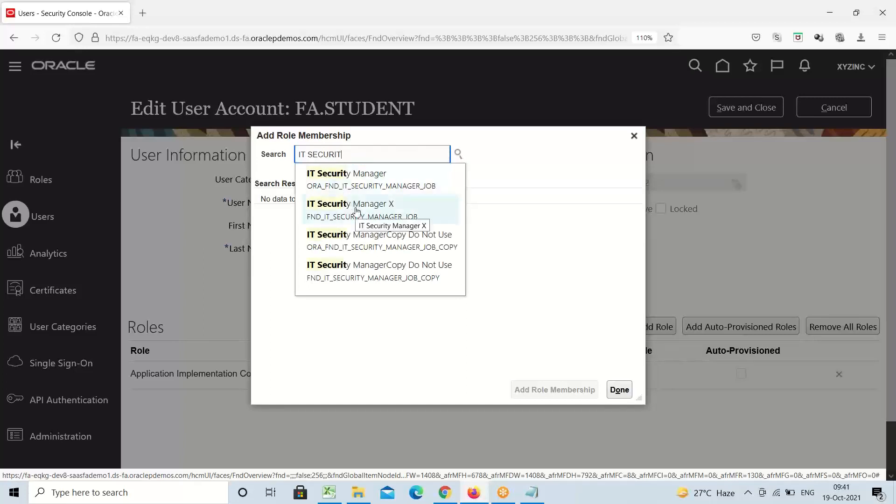
{"action": "left_click", "coordinate": [388, 182]}
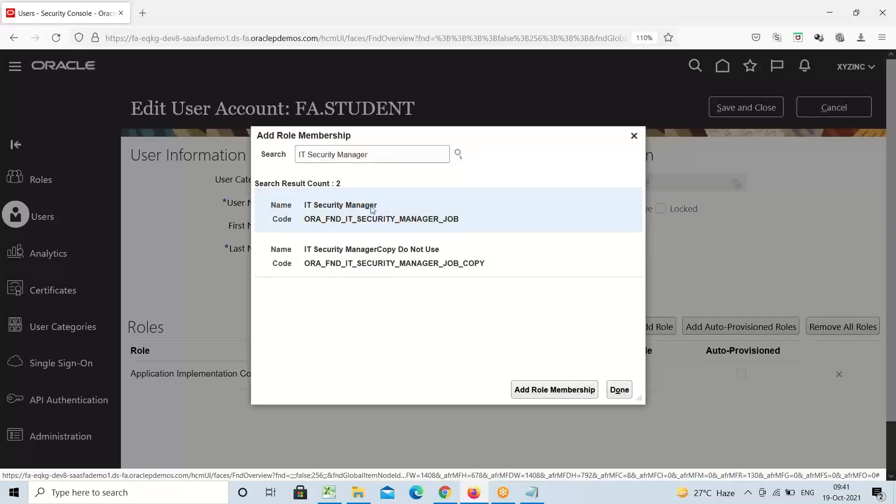
{"action": "left_click", "coordinate": [547, 390]}
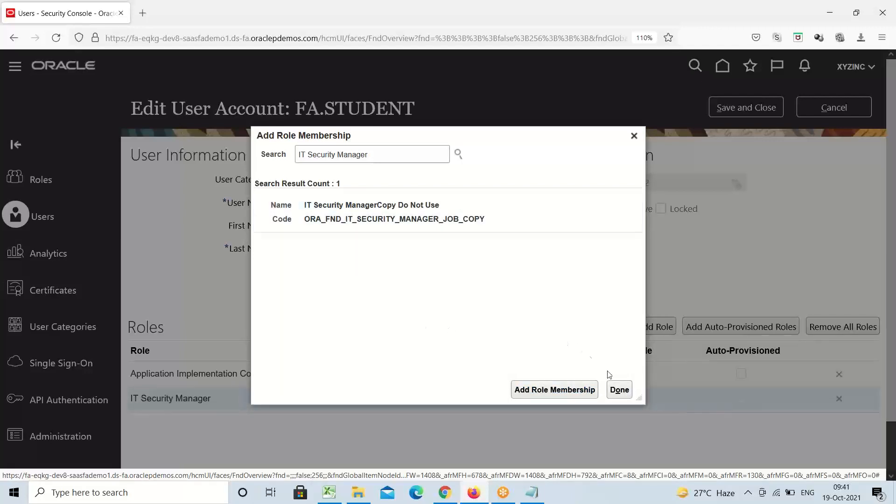
{"action": "left_click", "coordinate": [620, 390]}
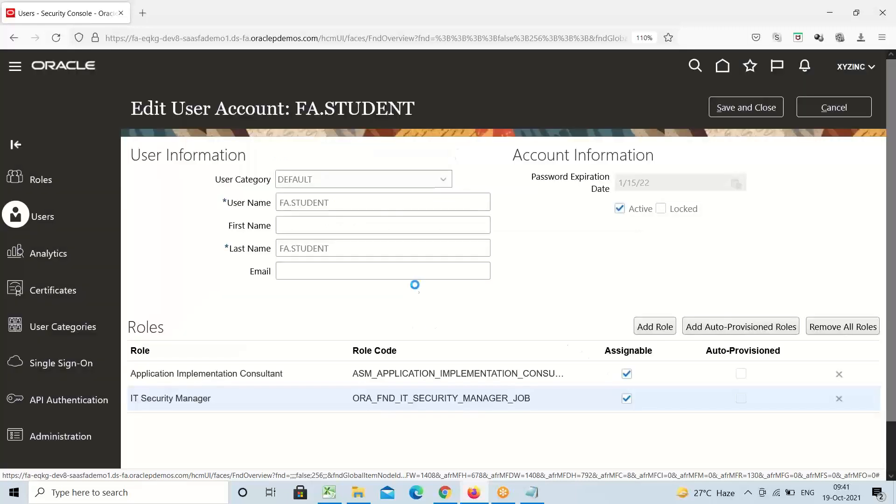
Save and close the account, return to the user list, and bring Excel forward
{"action": "left_click", "coordinate": [742, 111]}
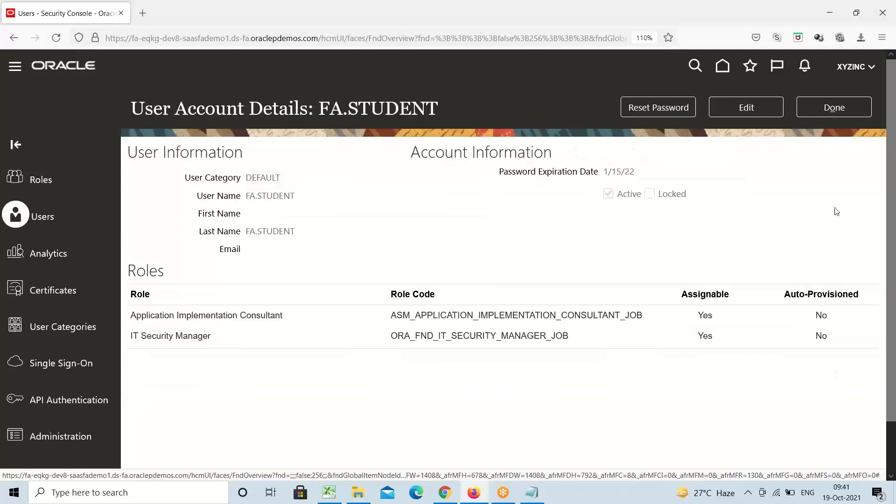
{"action": "left_click", "coordinate": [835, 116]}
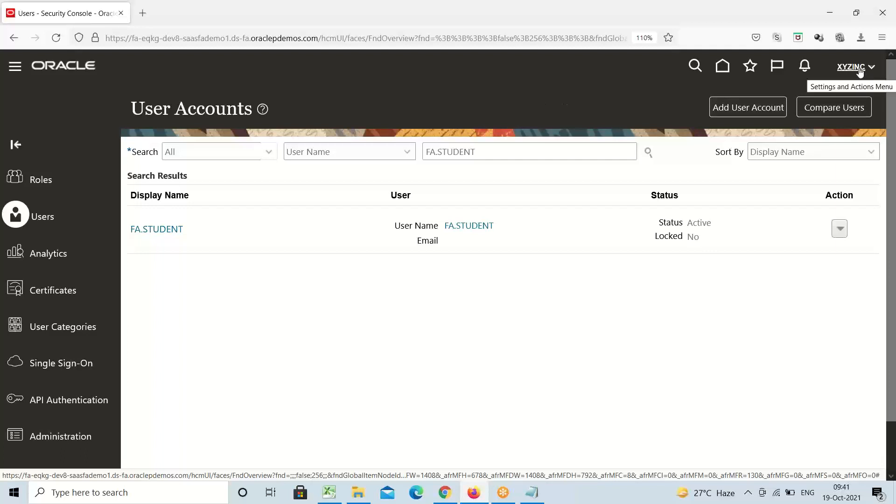
{"action": "left_click", "coordinate": [335, 498]}
Check a few cells of the calendar and currency notes in Excel, then switch to Notepad
{"action": "left_click", "coordinate": [591, 210]}
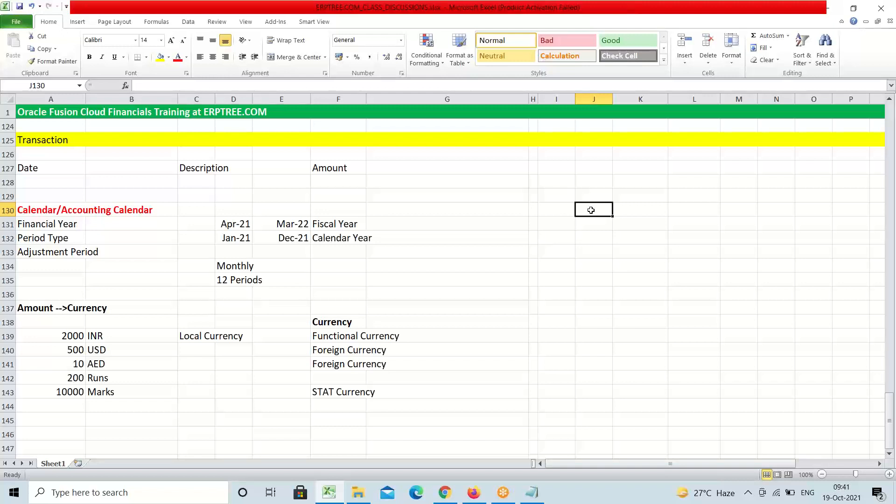
{"action": "left_click", "coordinate": [661, 228]}
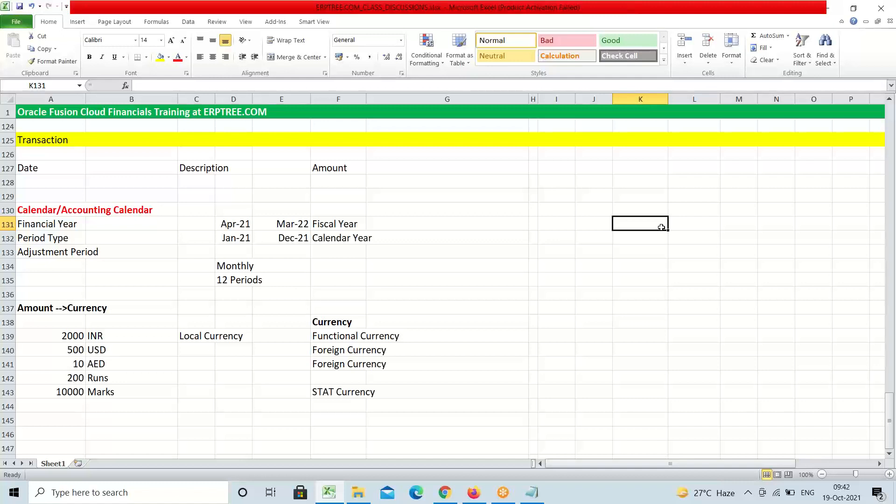
{"action": "left_click", "coordinate": [636, 261]}
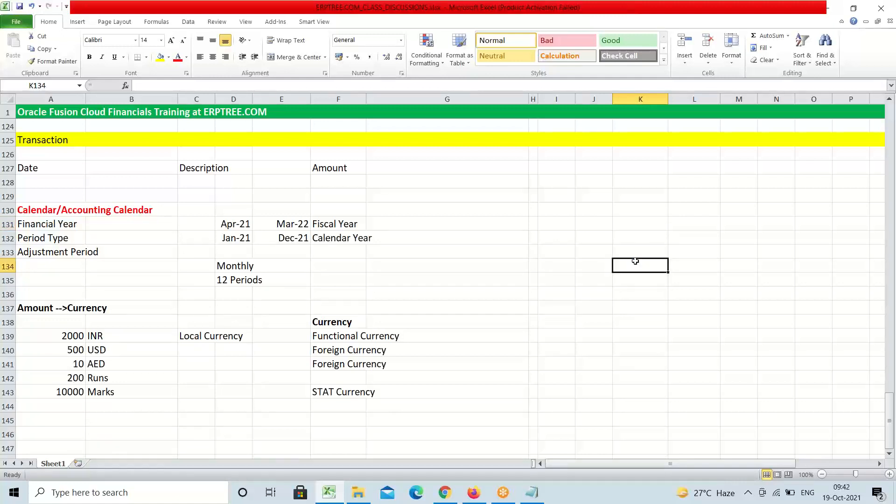
{"action": "left_click", "coordinate": [511, 498]}
{"action": "left_click", "coordinate": [528, 467]}
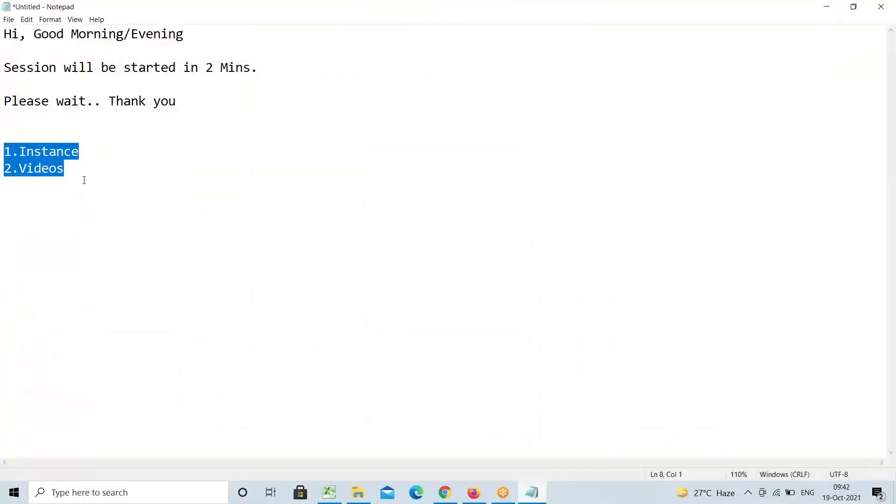
Add a first line below 2.Videos pairing one person's name with another's
{"action": "left_click", "coordinate": [66, 171]}
{"action": "key", "text": "Return"}
{"action": "key", "text": "Return"}
{"action": "key", "text": "Return"}
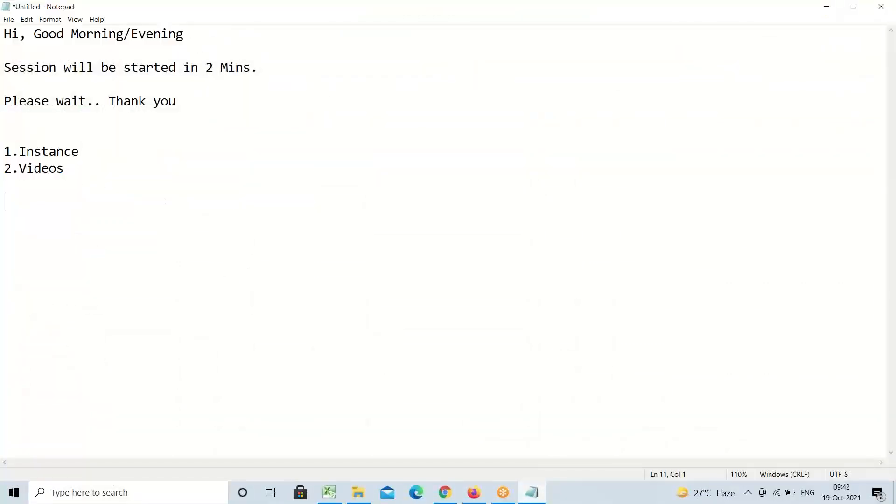
{"action": "type", "text": "S"}
{"action": "key", "text": "BackSpace"}
{"action": "type", "text": "Saida -"}
{"action": "left_click", "coordinate": [661, 15]}
{"action": "left_click", "coordinate": [73, 222]}
{"action": "type", "text": "Jessica"}
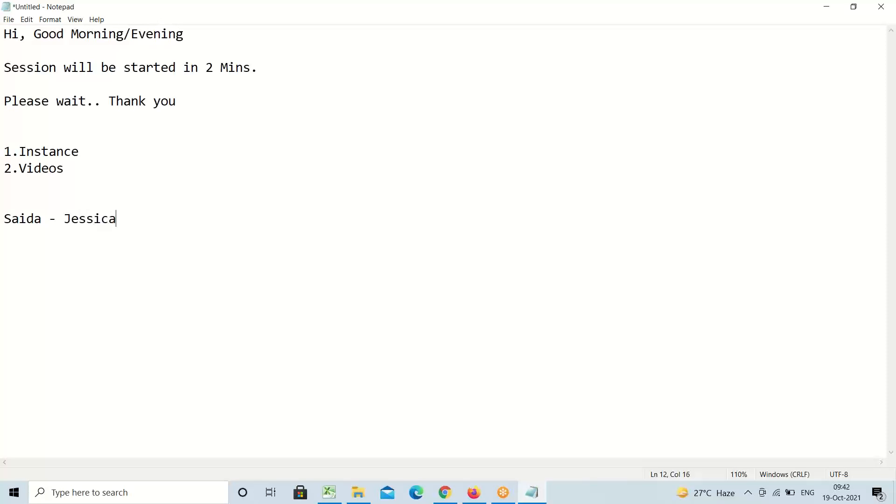
Add a second name-pairing line beneath it, correcting the misspelled second name
{"action": "left_click", "coordinate": [89, 170]}
{"action": "left_click", "coordinate": [805, 52]}
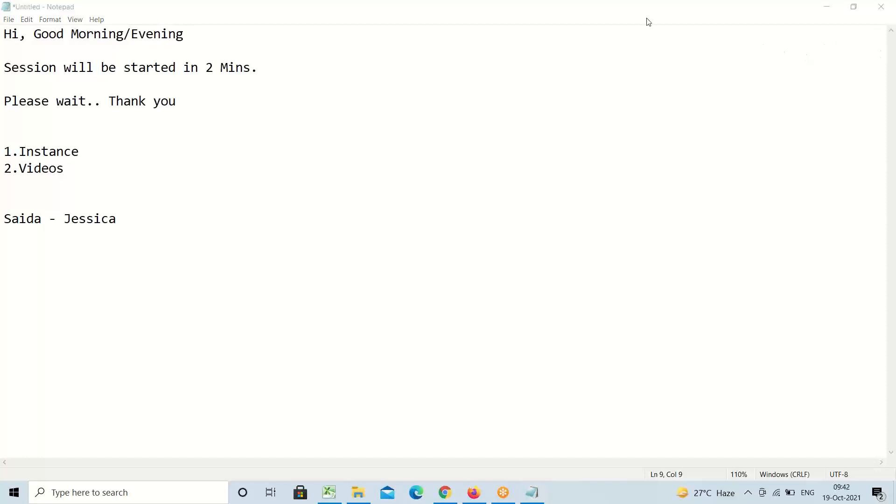
{"action": "left_click", "coordinate": [132, 228]}
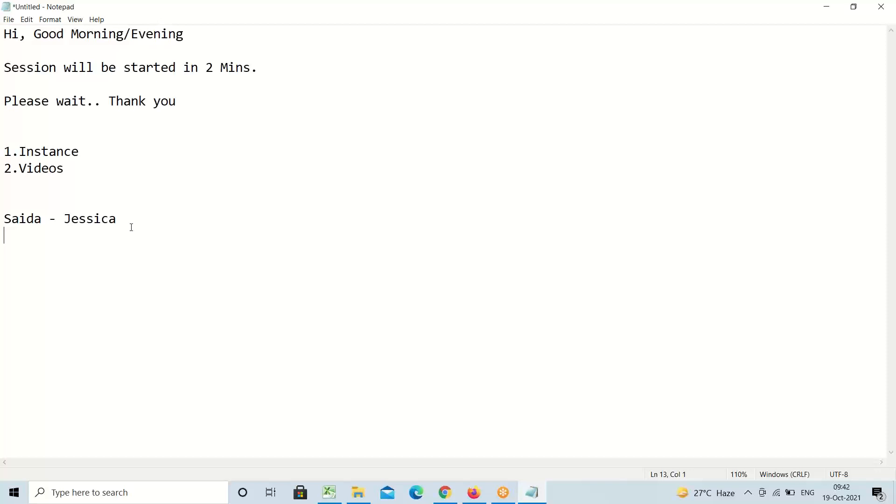
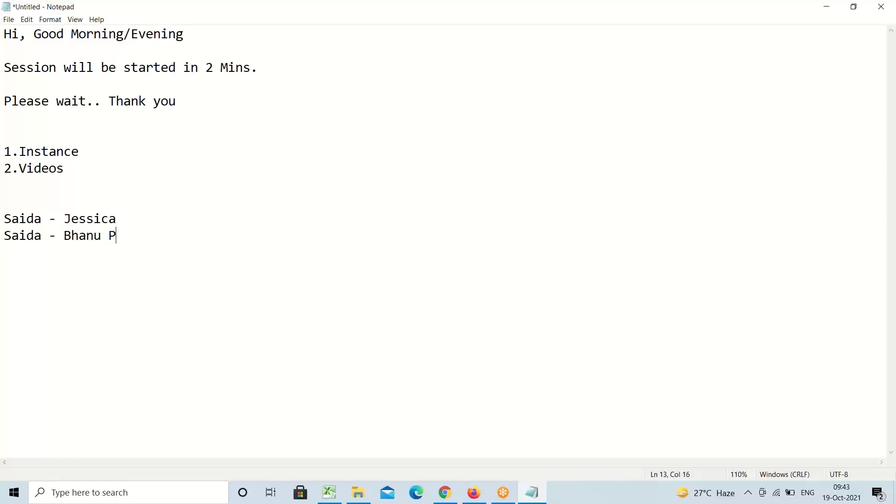
{"action": "left_click_drag", "start_coordinate": [67, 168], "coordinate": [1, 153]}
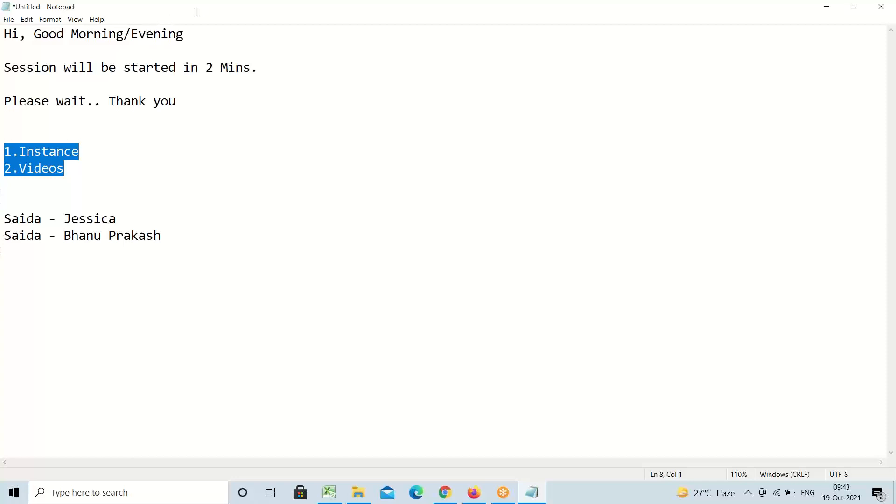
{"action": "left_click", "coordinate": [194, 238]}
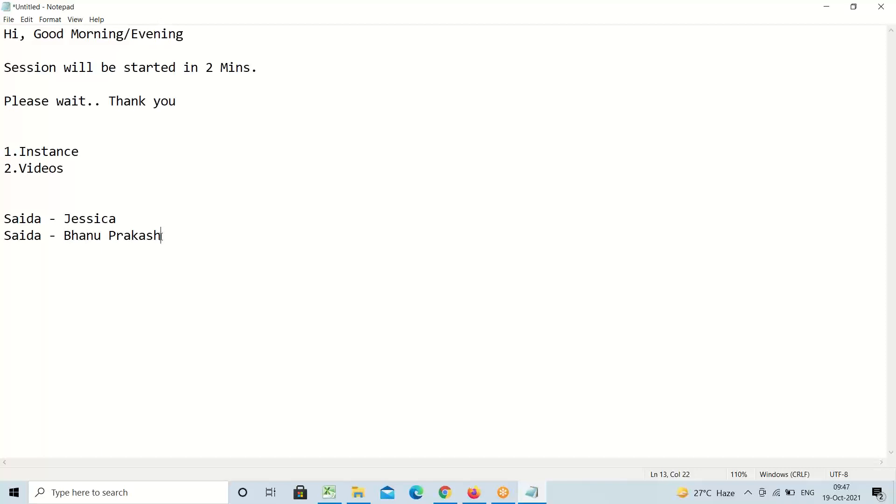
Add a third name-pairing line with the number 12 beneath the second pairing
{"action": "key", "text": "Return"}
{"action": "type", "text": "Saida - Sant"}
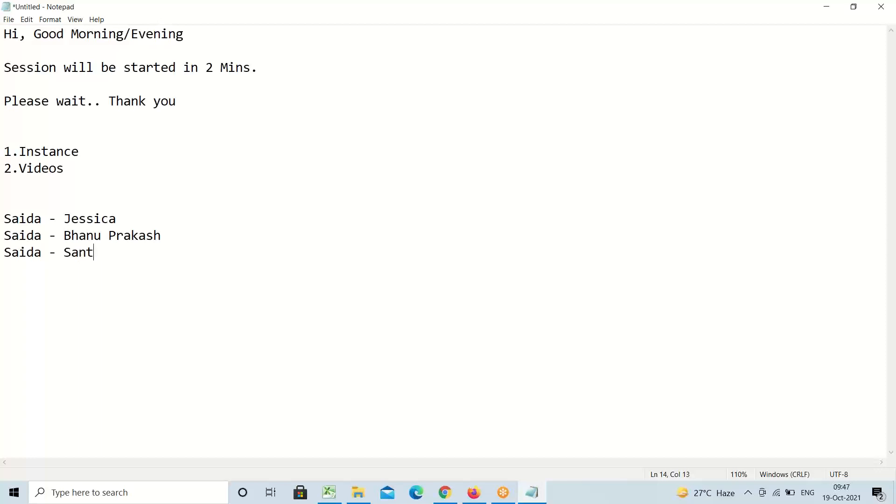
{"action": "type", "text": "osh 12"}
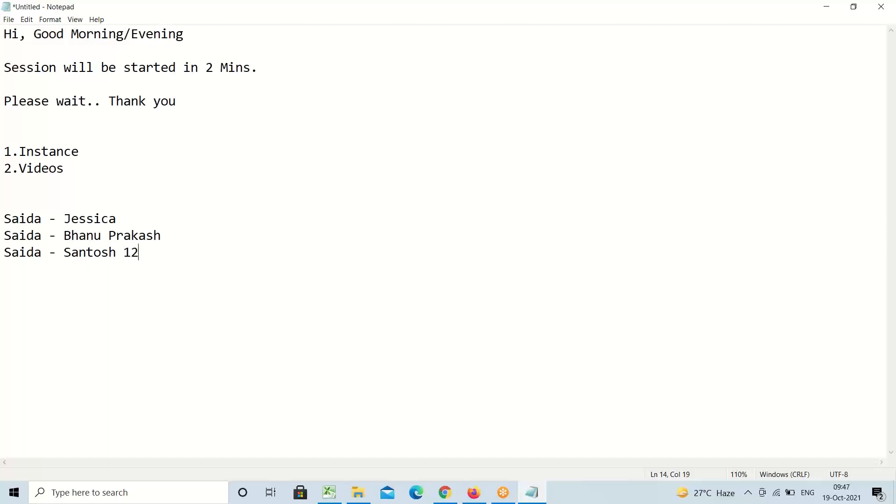